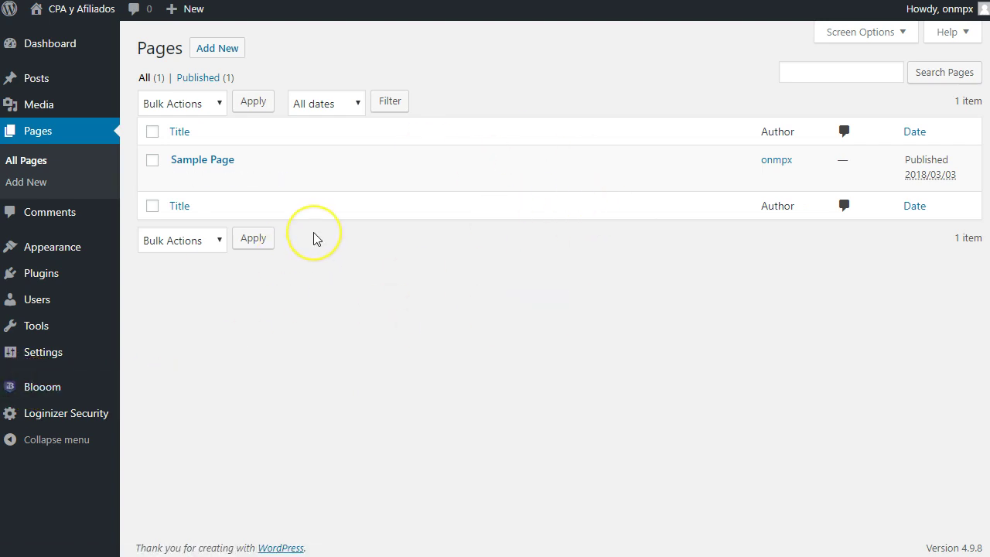
- Activate the installed Twenty Fifteen theme for the site
mouse_move(80, 253)
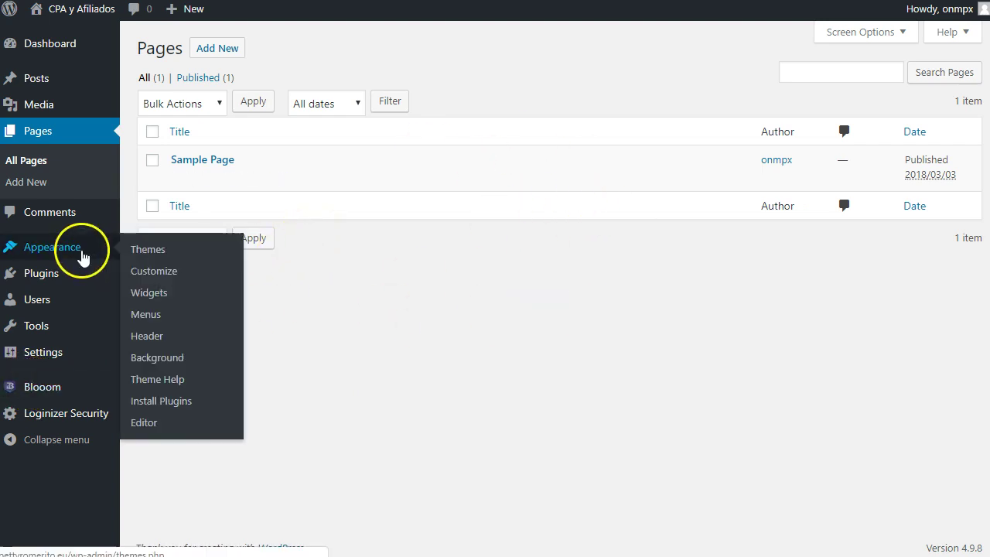
left_click(147, 252)
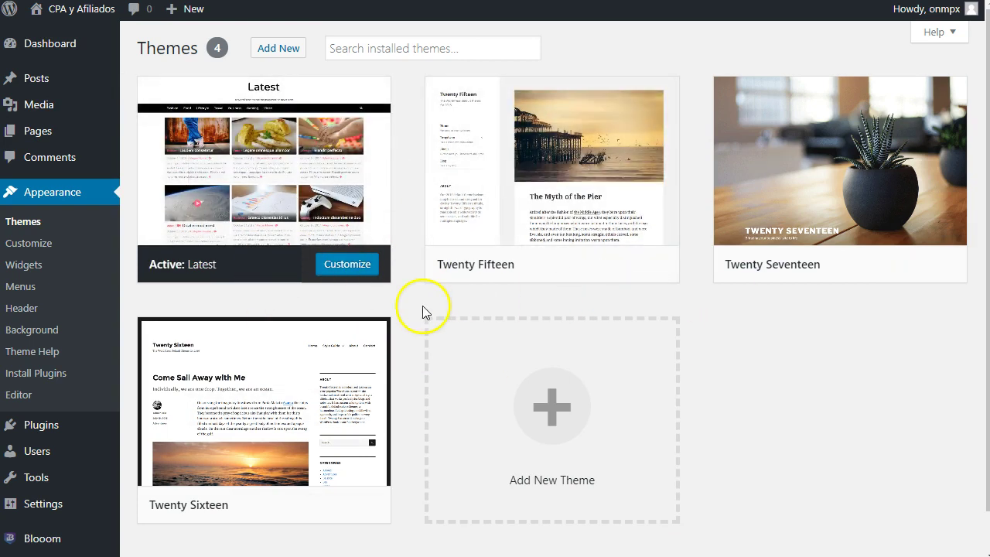
mouse_move(559, 237)
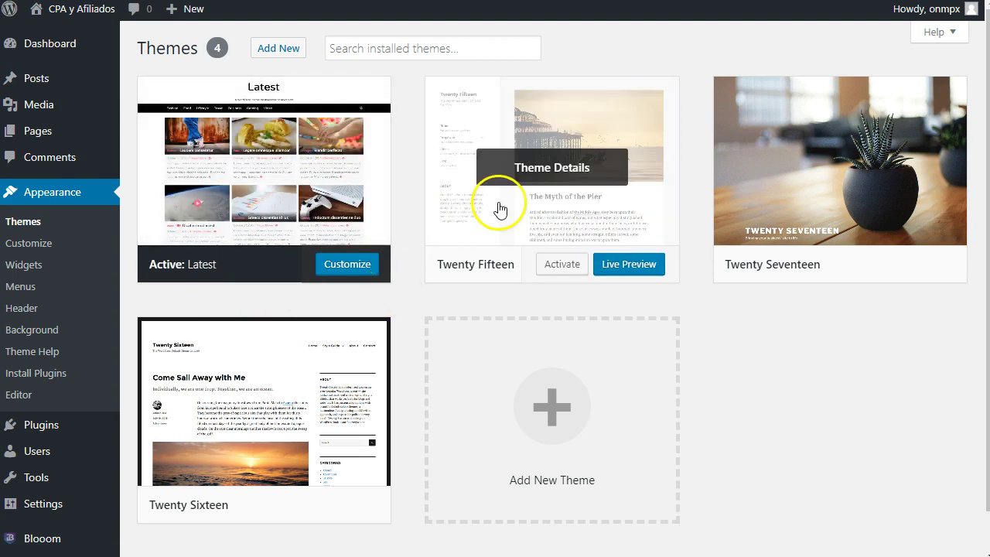
mouse_move(640, 258)
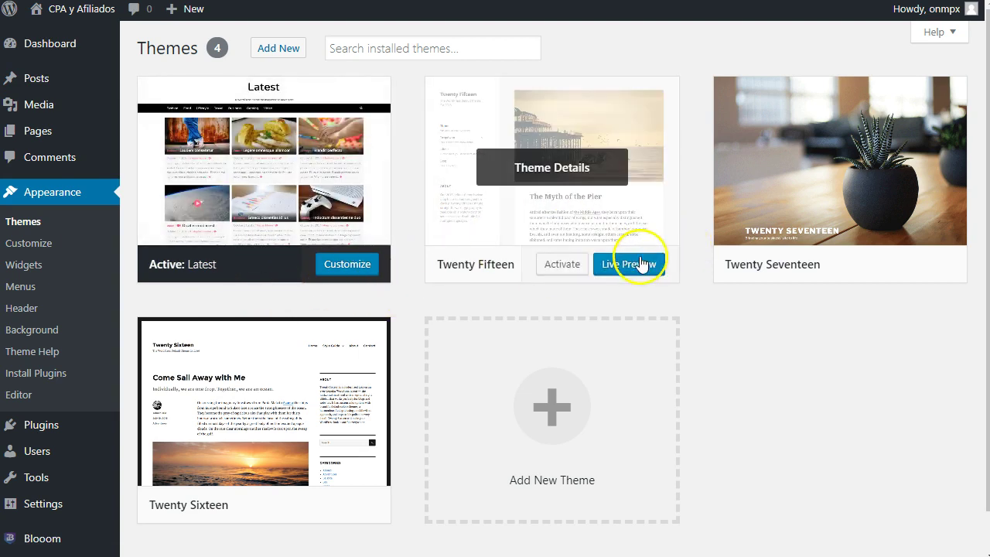
left_click(564, 267)
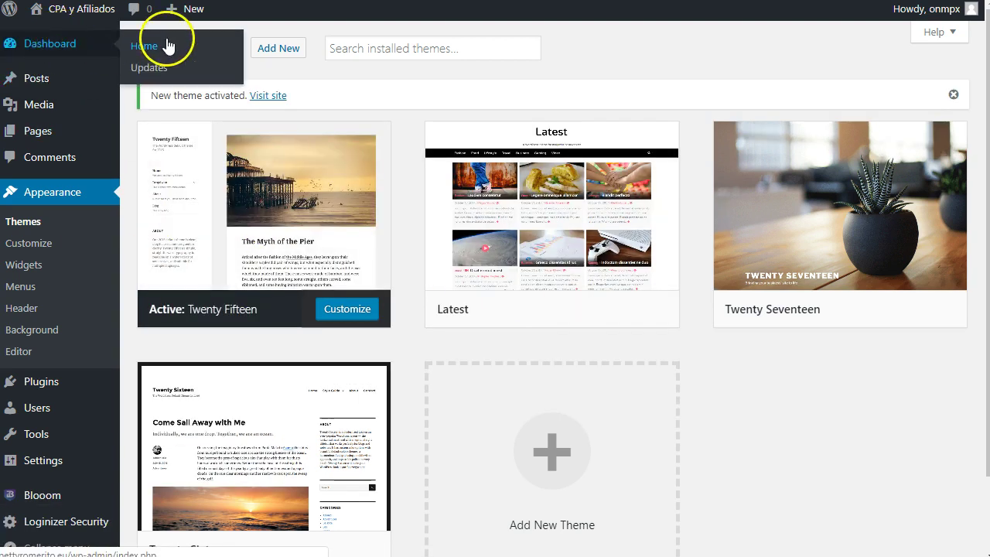
- Open the Dashboard home page in a new browser tab and switch to it
left_click(48, 44)
mouse_move(45, 41)
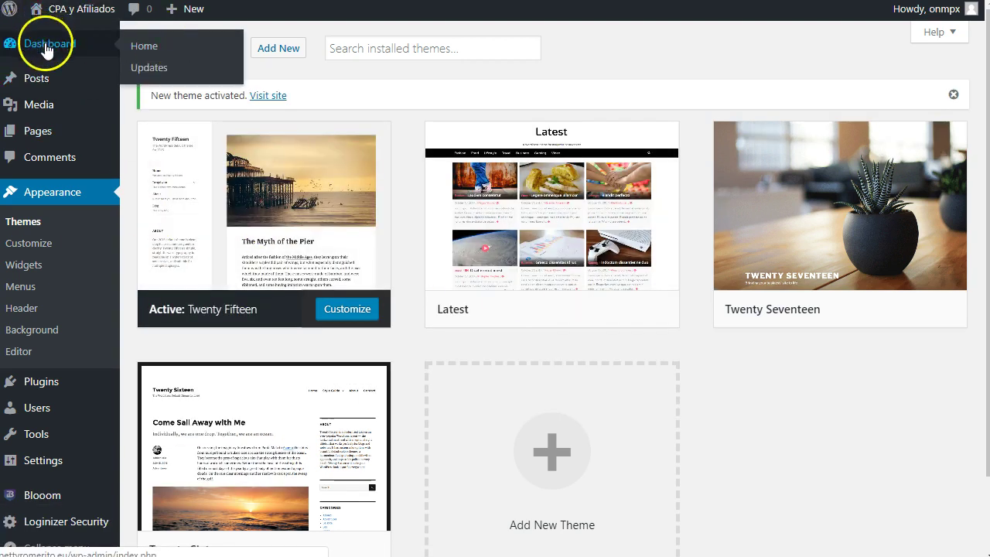
right_click(143, 48)
left_click(166, 52)
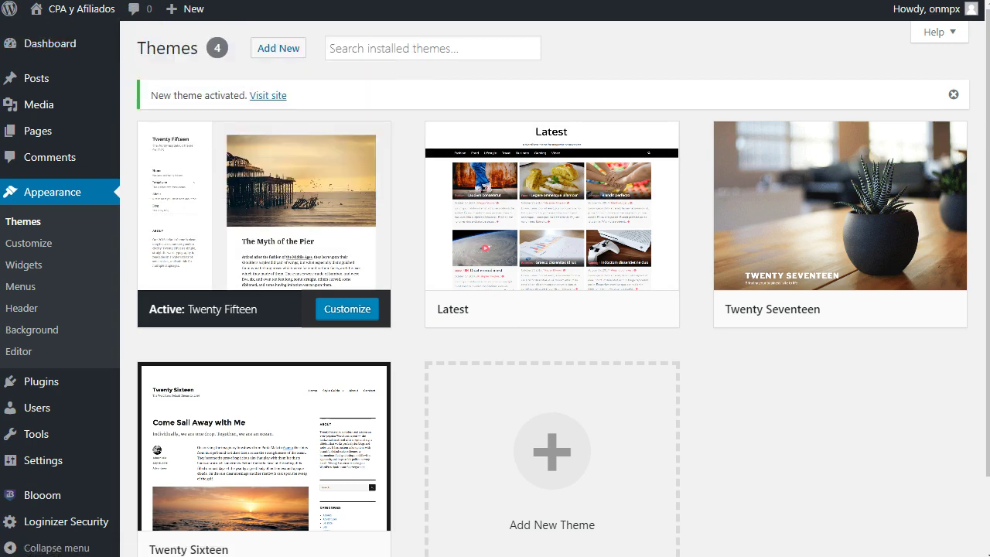
key("ctrl+Tab")
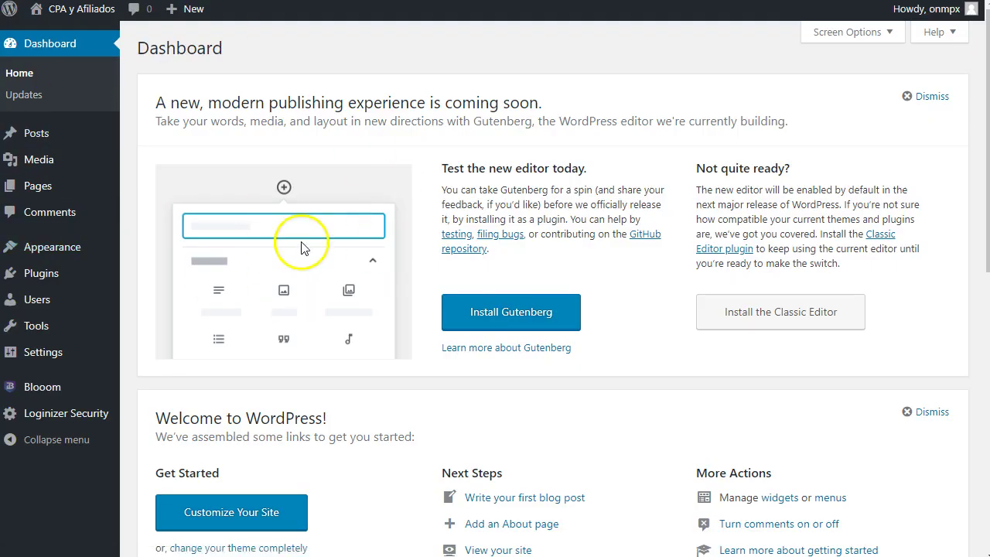
- View the site's front page and its posts with the Twenty Fifteen theme, and return to the admin area
mouse_move(47, 28)
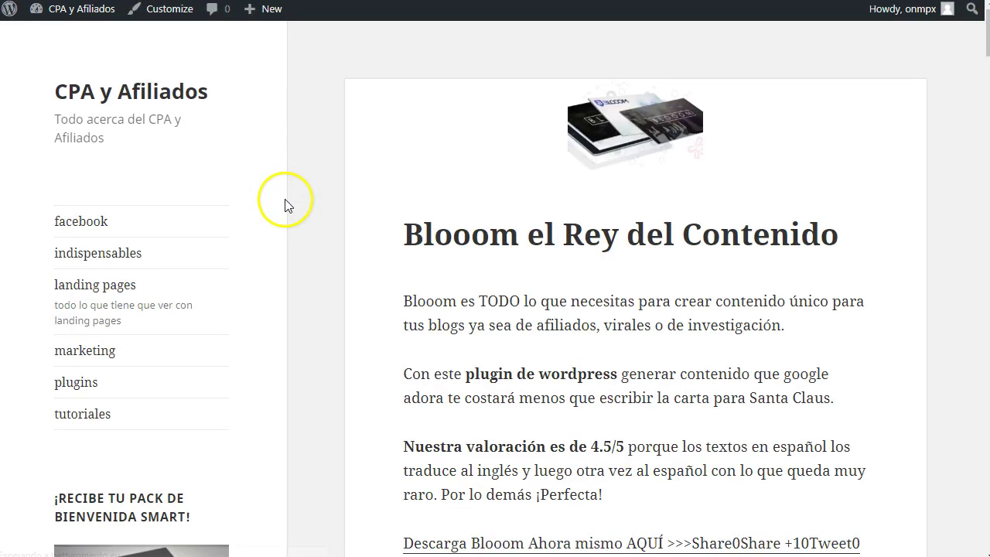
scroll(486, 294, "down", 15)
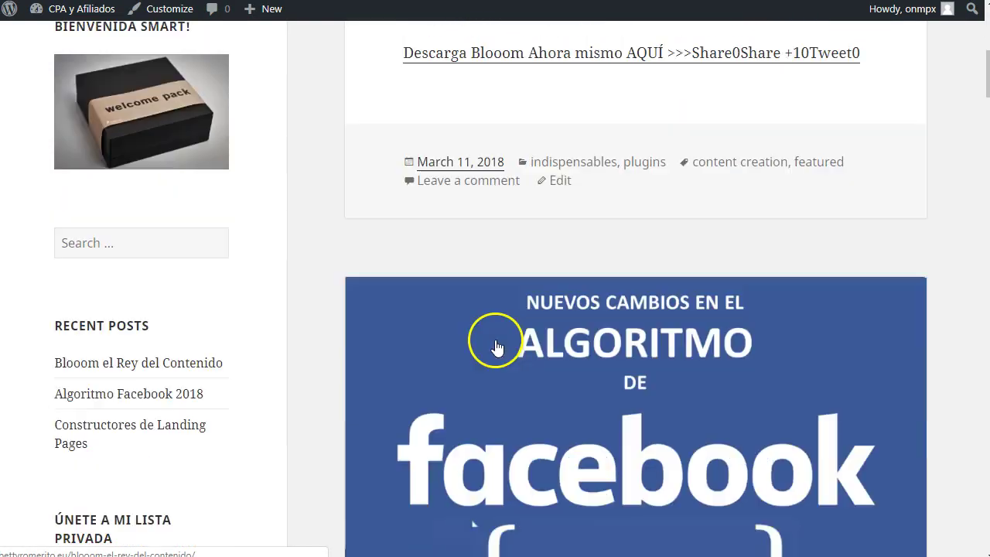
scroll(495, 346, "down", 20)
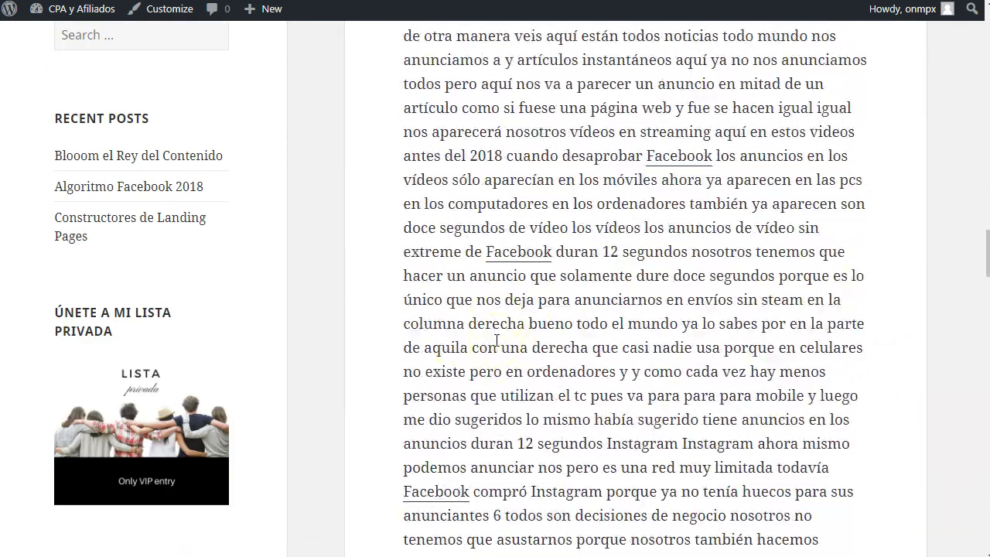
scroll(498, 340, "up", 6)
scroll(497, 340, "up", 5)
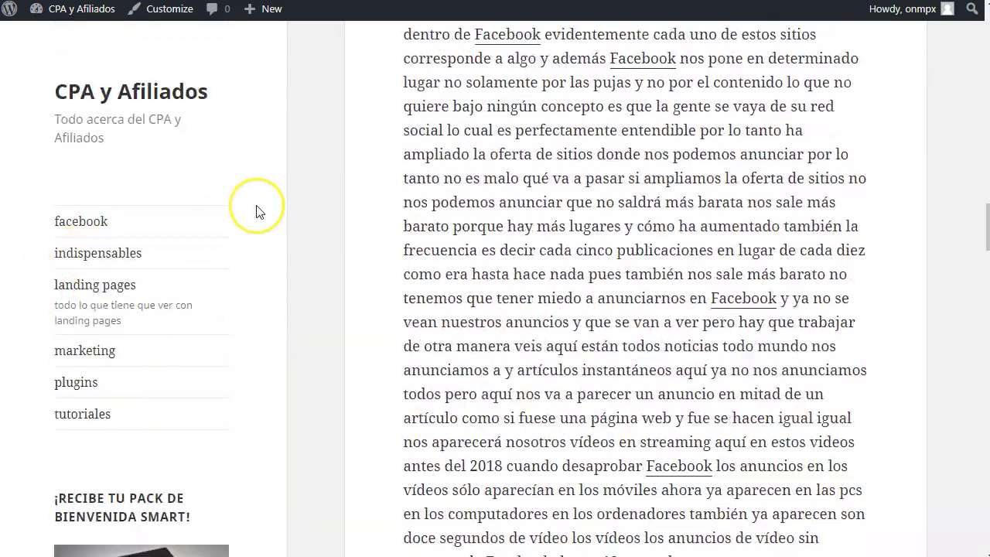
scroll(254, 210, "up", 15)
scroll(259, 212, "up", 4)
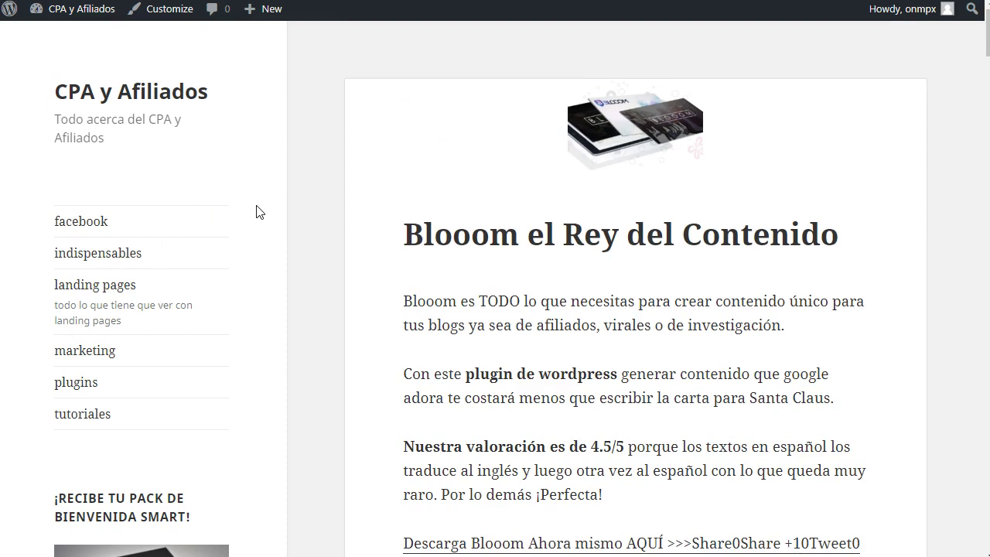
key("alt+Left")
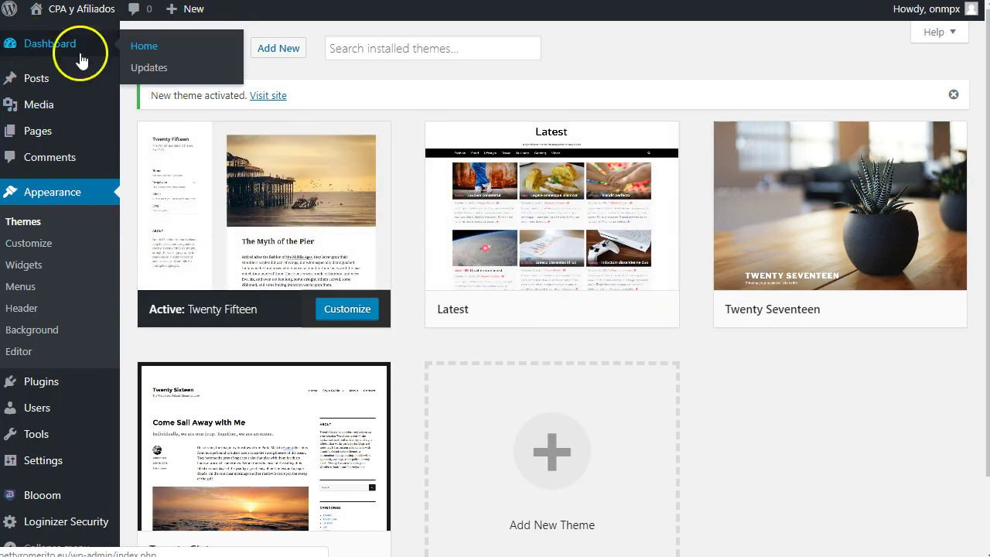
- Install and activate the Gutenberg editor from the Dashboard, and dismiss the welcome tip in its demo post
mouse_move(61, 46)
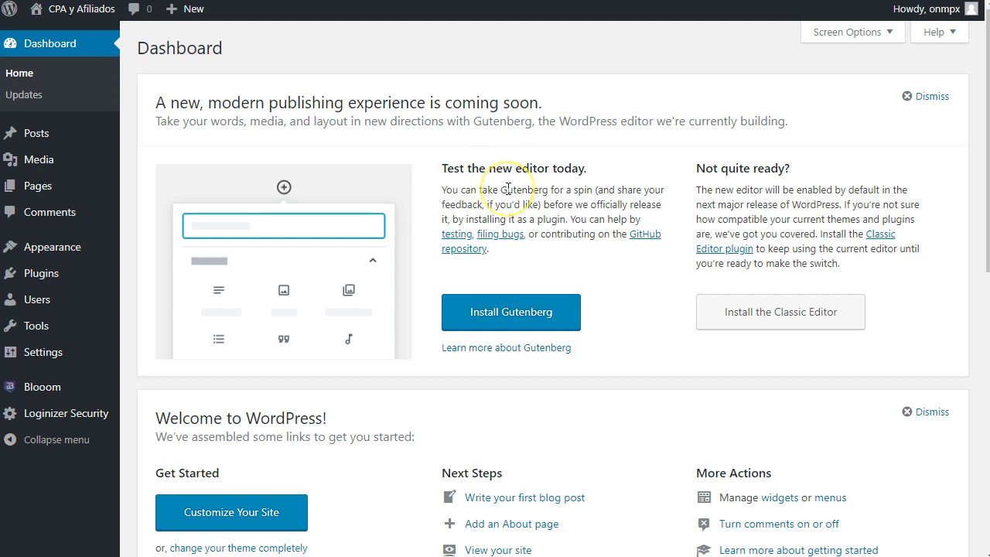
left_click(523, 316)
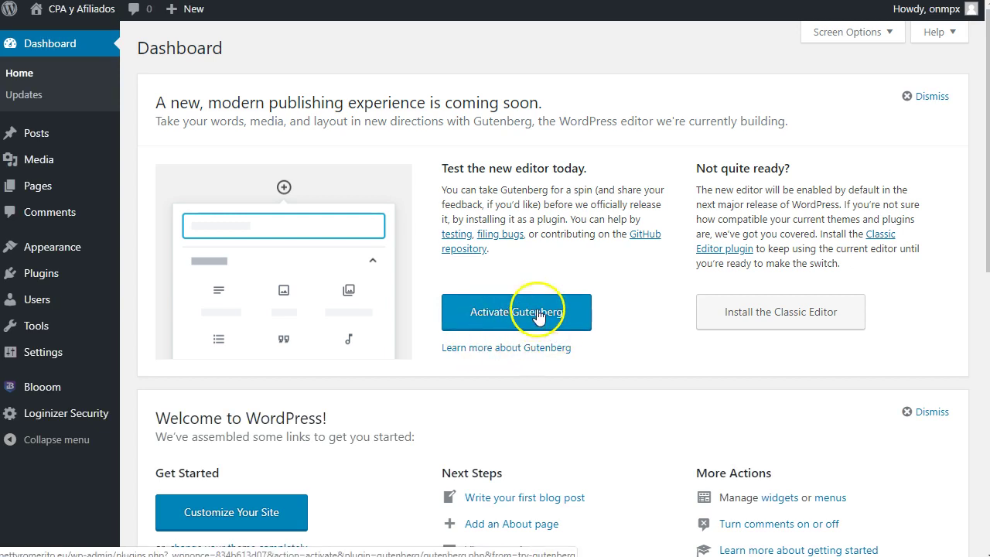
left_click(539, 316)
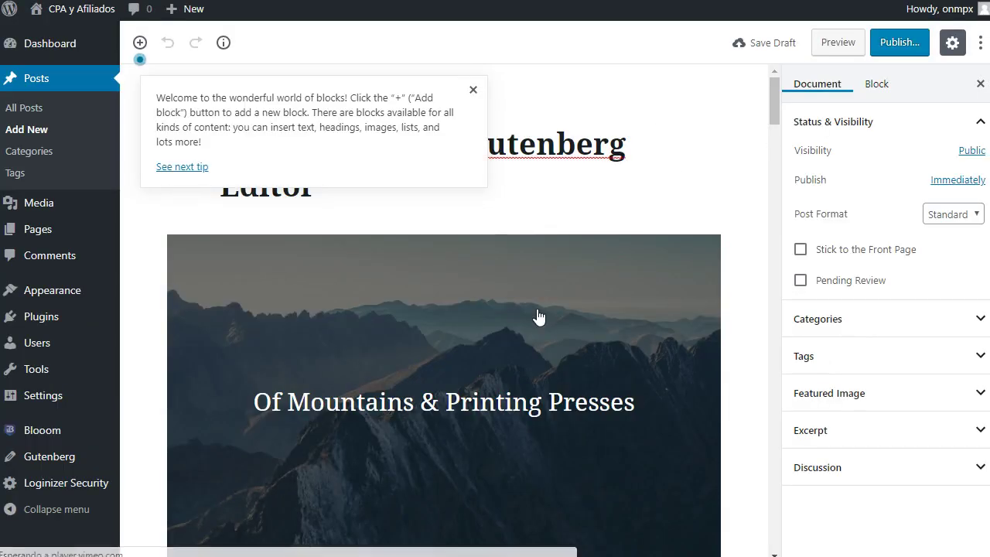
left_click(473, 90)
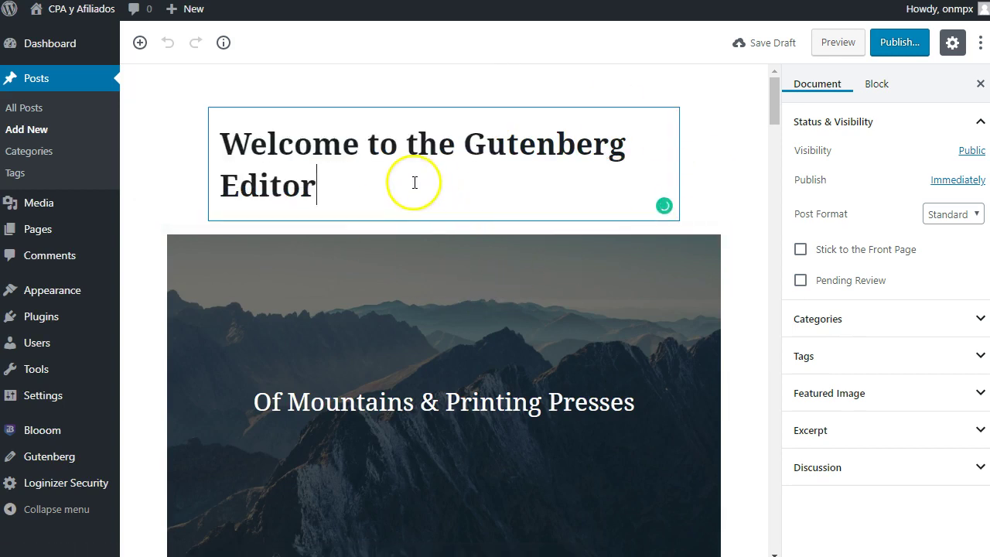
- Look through the opening text, heading and image blocks of the Gutenberg demo post
scroll(411, 181, "down", 1)
scroll(414, 298, "down", 4)
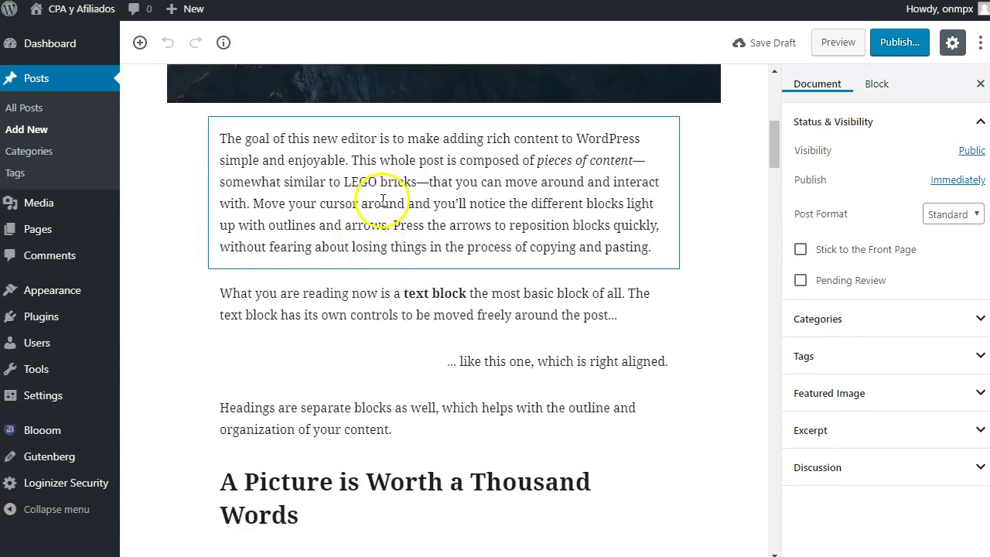
scroll(432, 378, "down", 2)
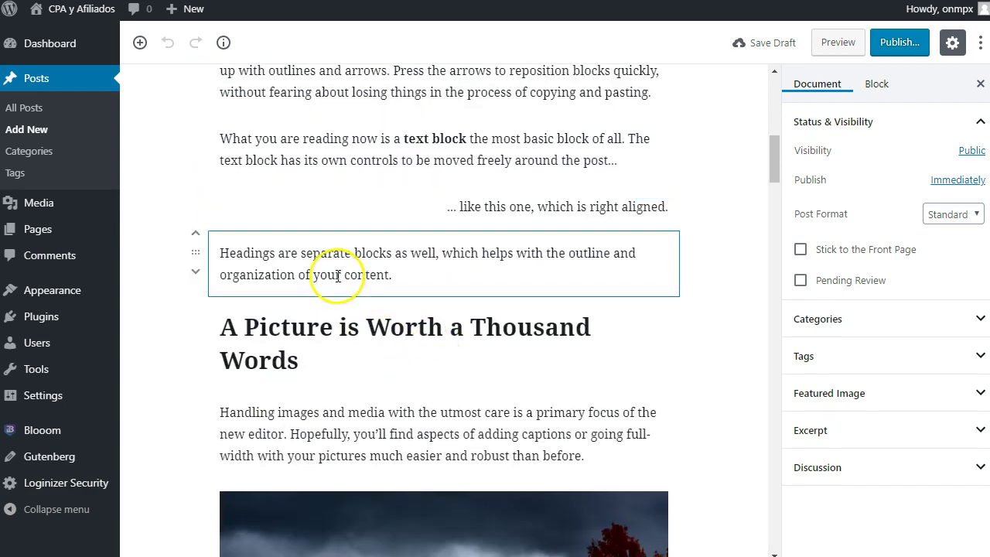
scroll(344, 324, "down", 5)
scroll(358, 390, "down", 4)
scroll(361, 380, "up", 6)
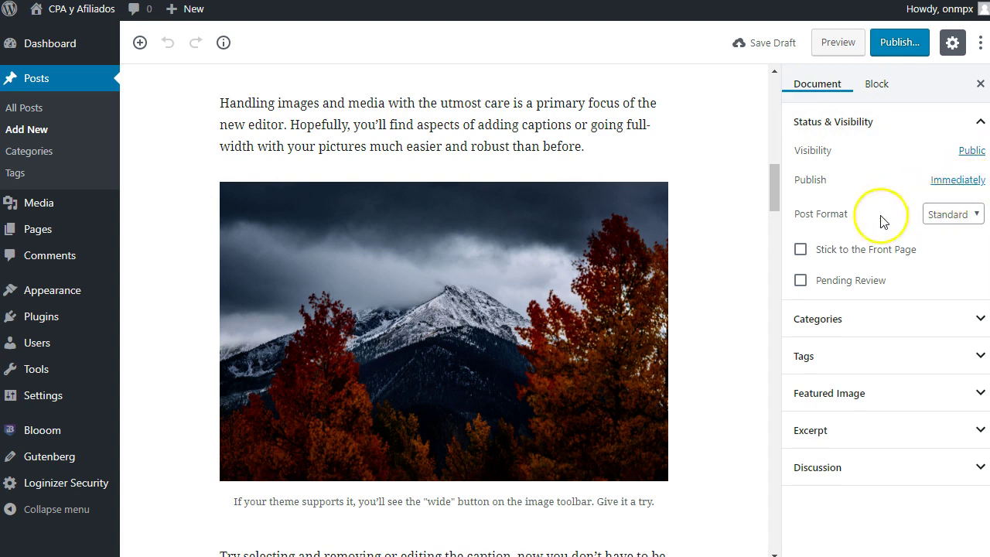
- Check the available post formats in the document settings, and hide and reshow the settings sidebar
left_click(958, 214)
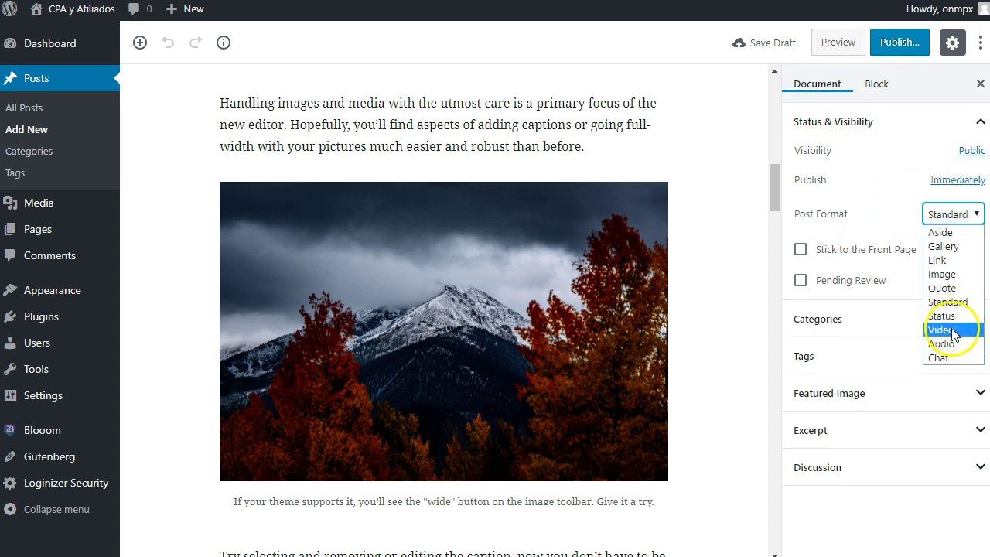
left_click(872, 216)
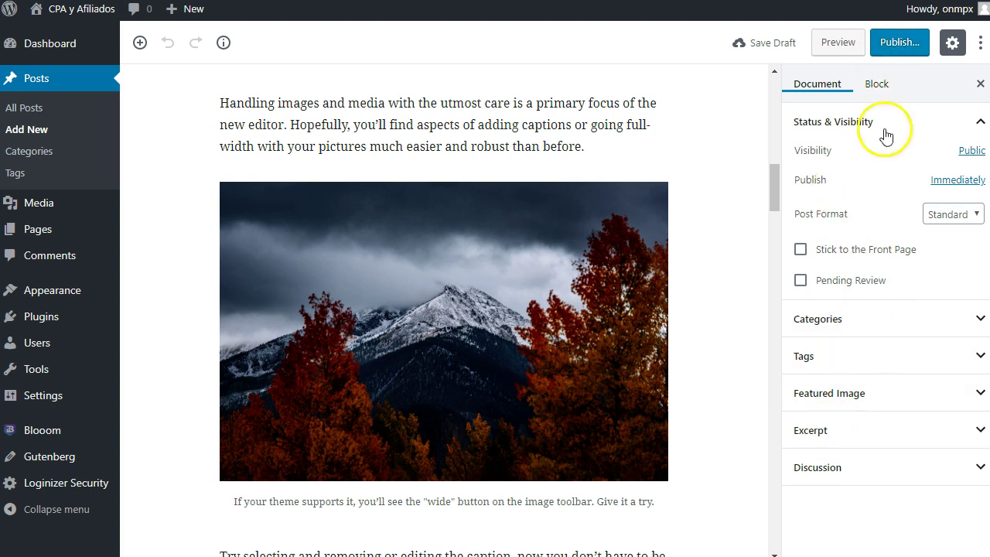
left_click(952, 44)
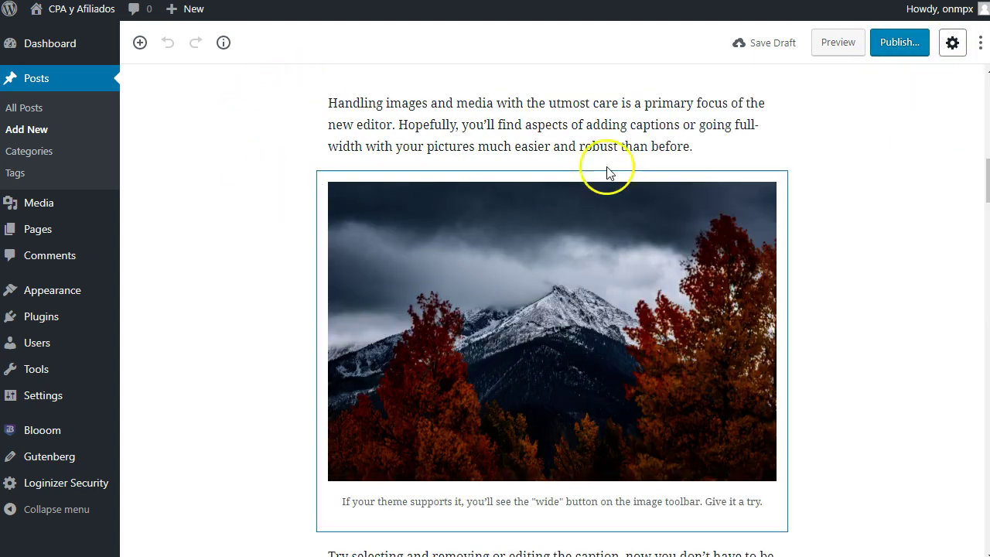
left_click(954, 46)
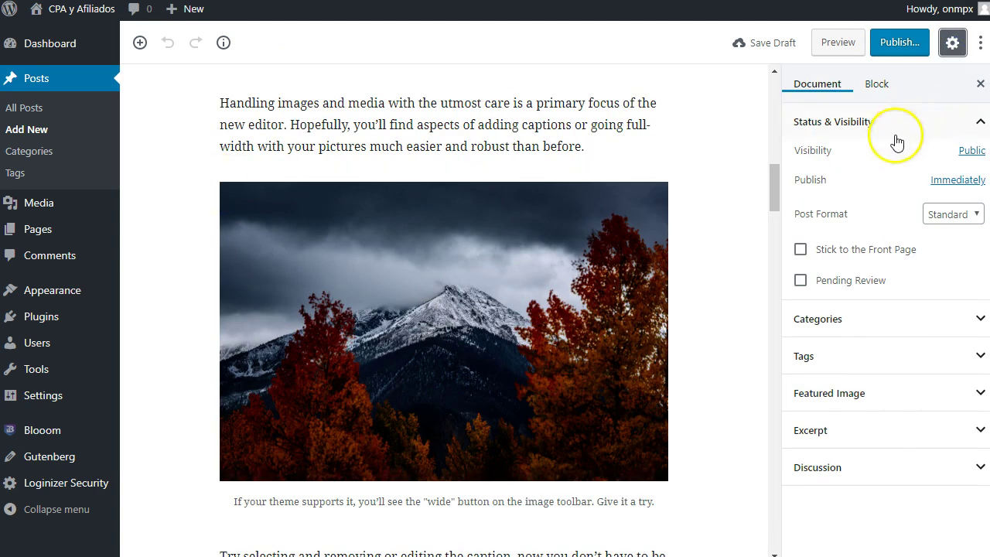
- Display the block settings for the paragraph about handling images and media
left_click(885, 88)
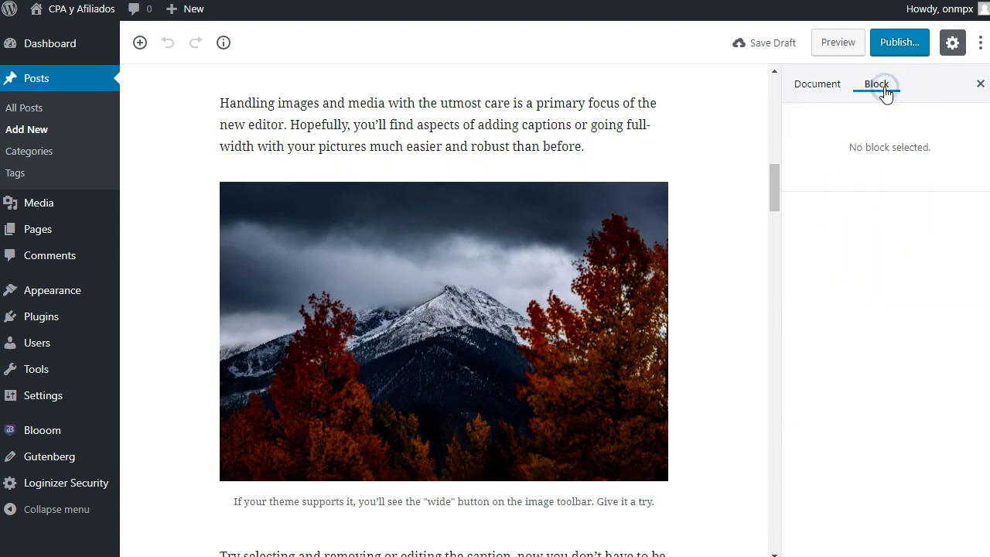
left_click(499, 131)
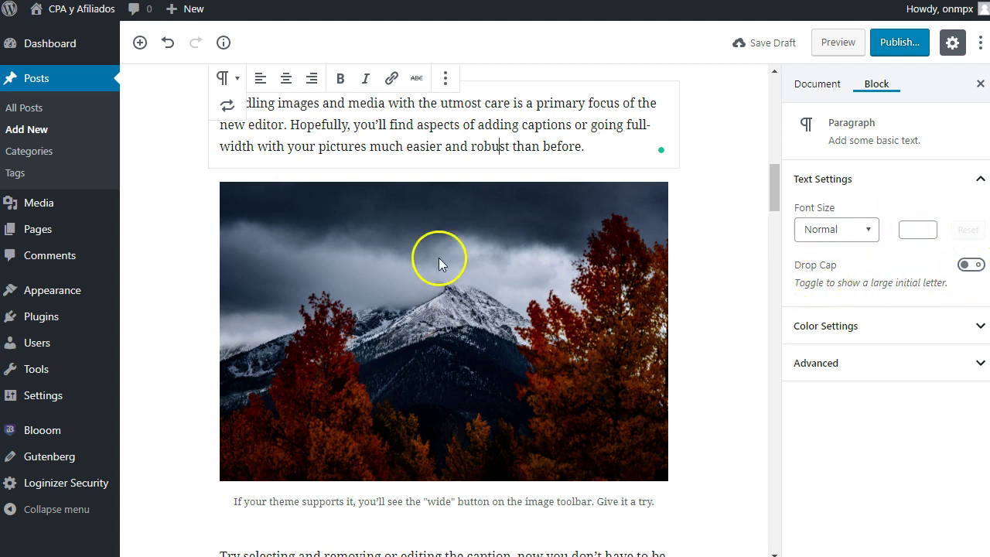
left_click(719, 413)
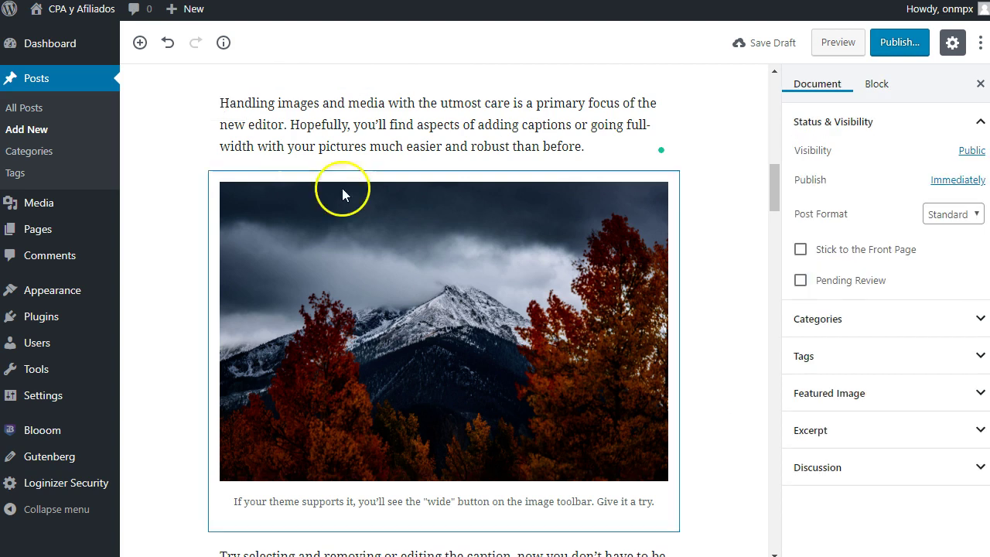
left_click(516, 132)
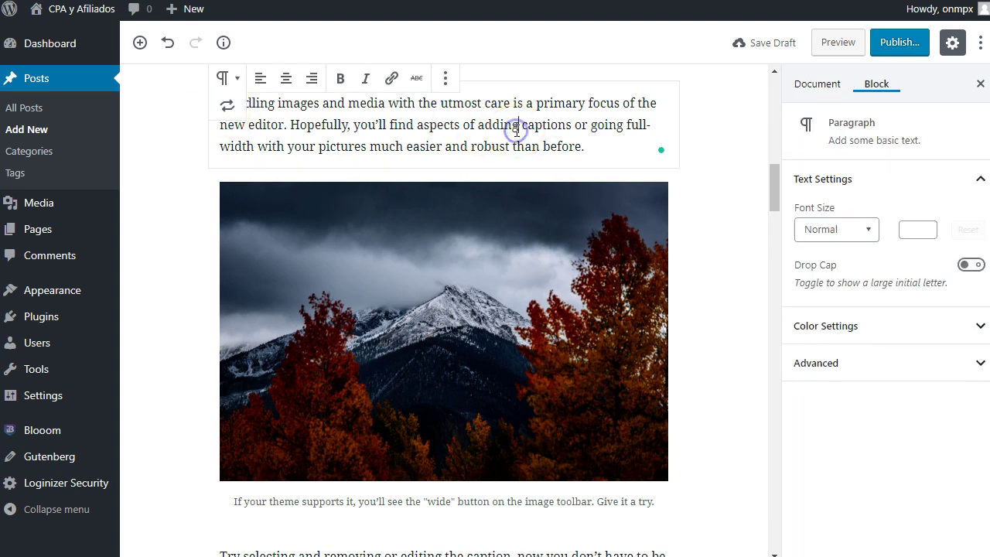
- Try the drop cap on the paragraph above the mountain image, switch it off again and deselect the paragraph
left_click(977, 266)
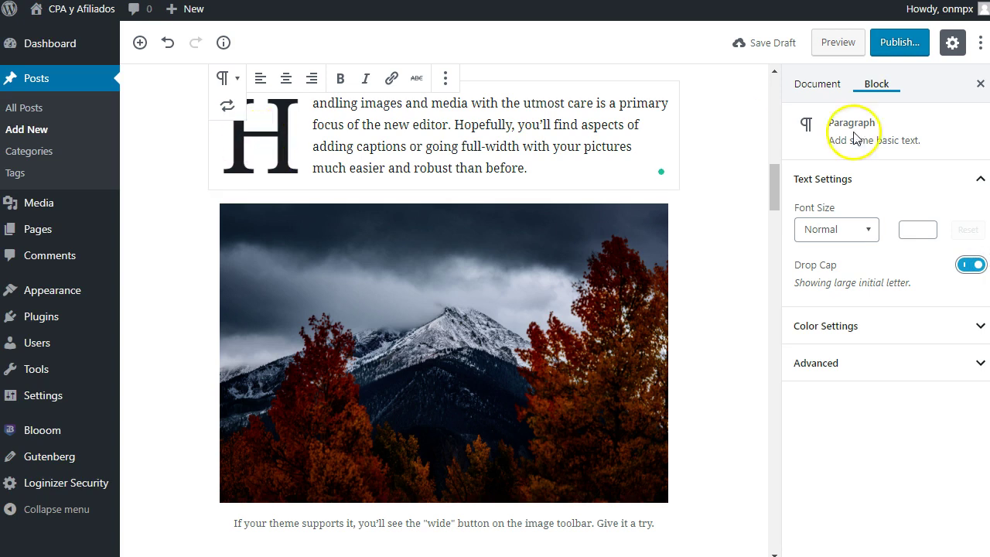
left_click(972, 265)
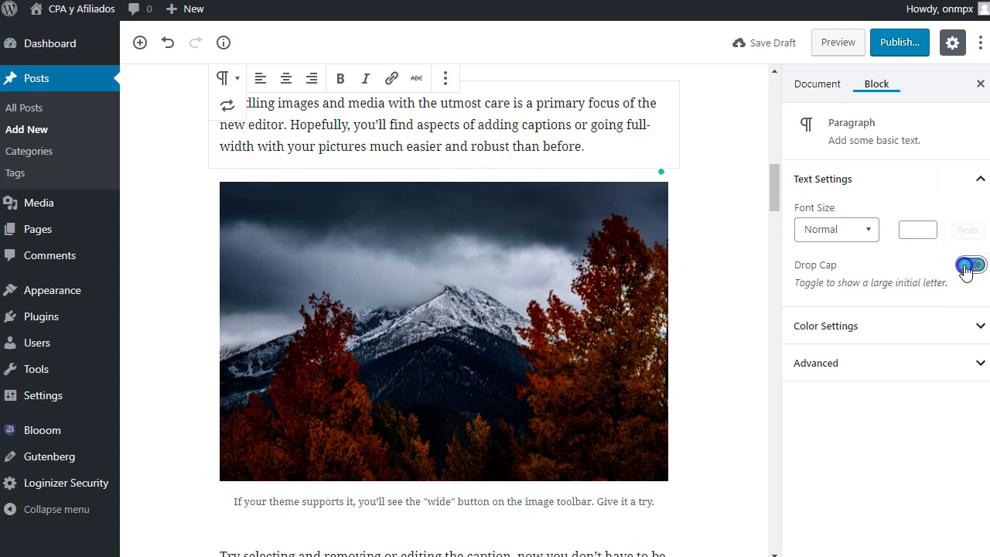
left_click(702, 211)
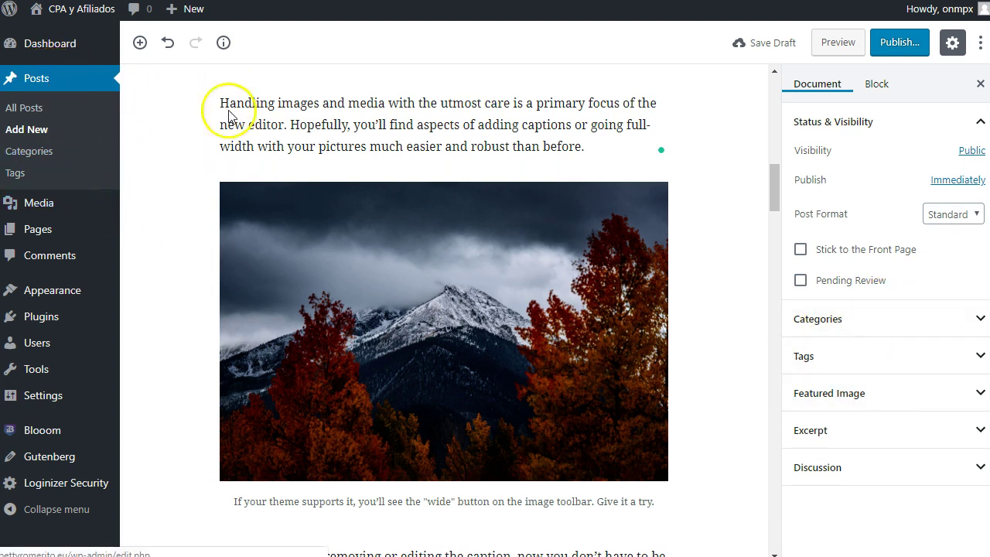
- Look through the demo post's inserter, visual editing, quote and gallery sections
scroll(579, 205, "down", 7)
scroll(576, 244, "down", 5)
scroll(570, 243, "up", 9)
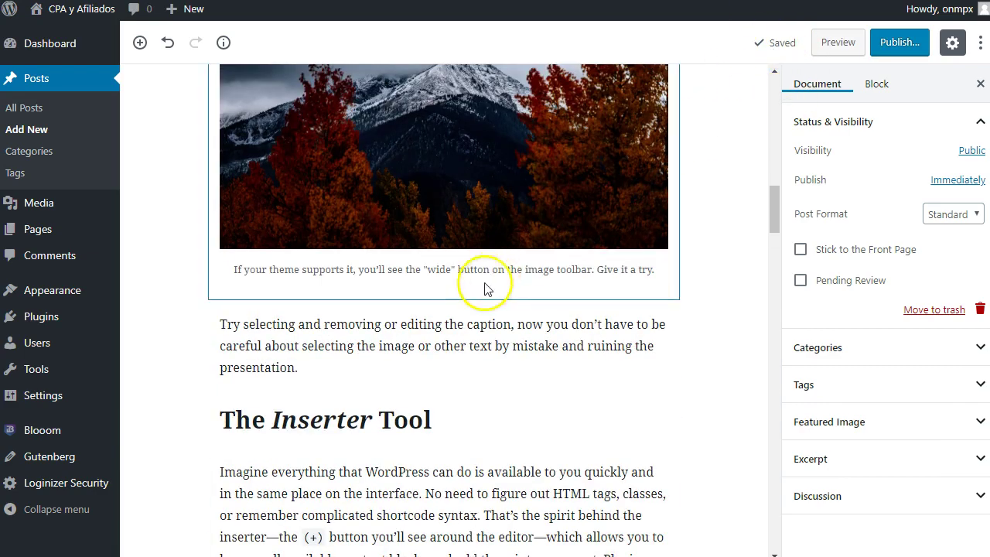
scroll(482, 234, "down", 3)
scroll(408, 329, "down", 3)
scroll(408, 329, "down", 7)
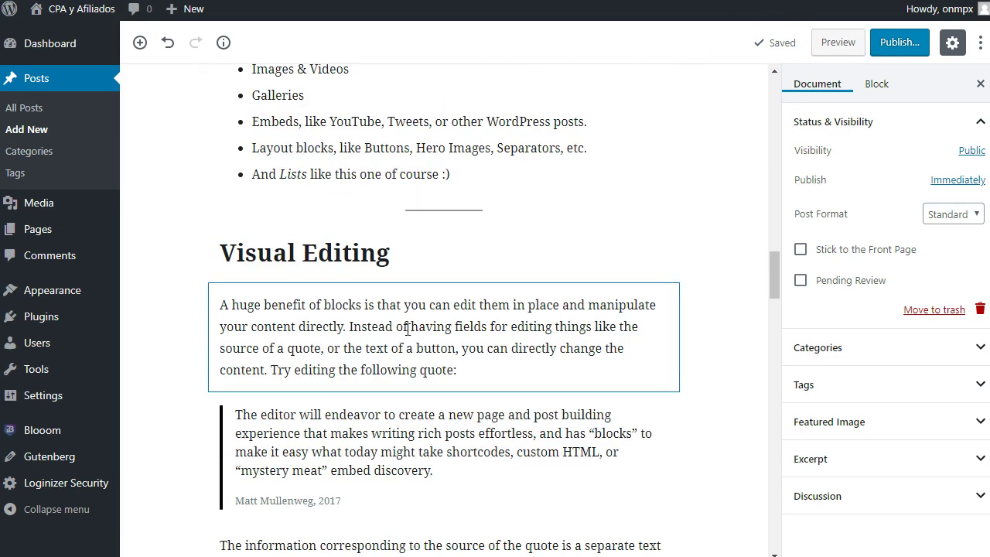
scroll(405, 331, "down", 2)
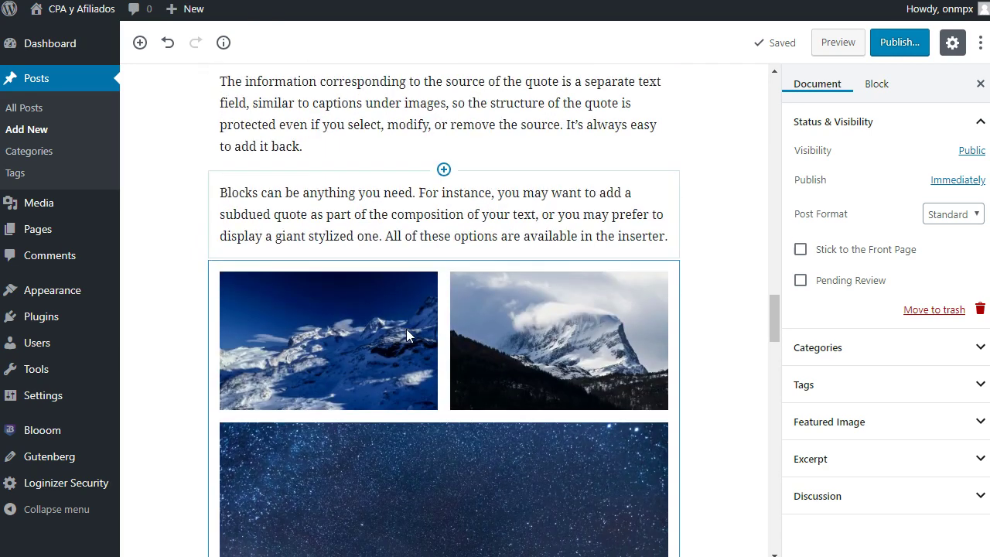
- Look through the rest of the demo post's gallery and its Media Rich section, down to the two-image gallery
scroll(406, 330, "down", 1)
scroll(408, 335, "down", 6)
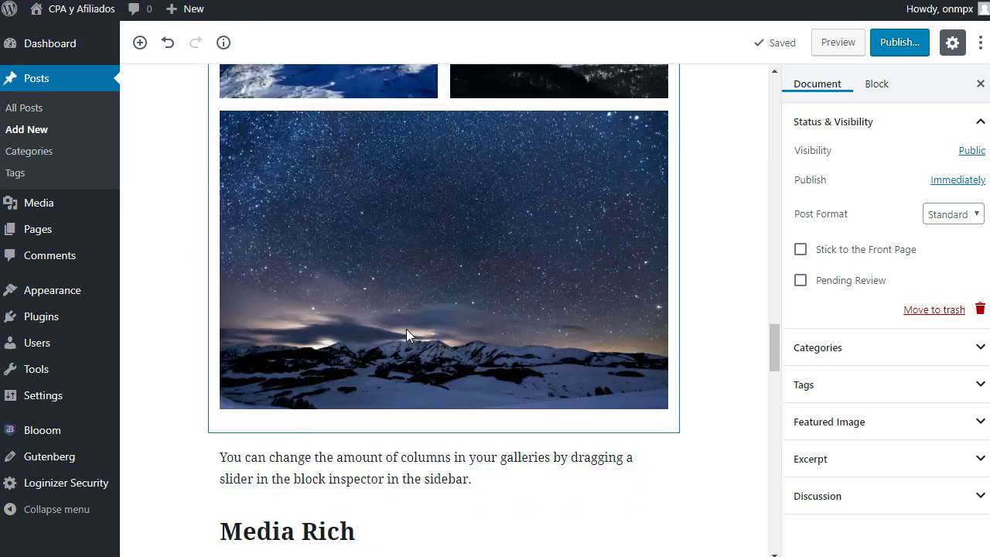
scroll(406, 334, "down", 5)
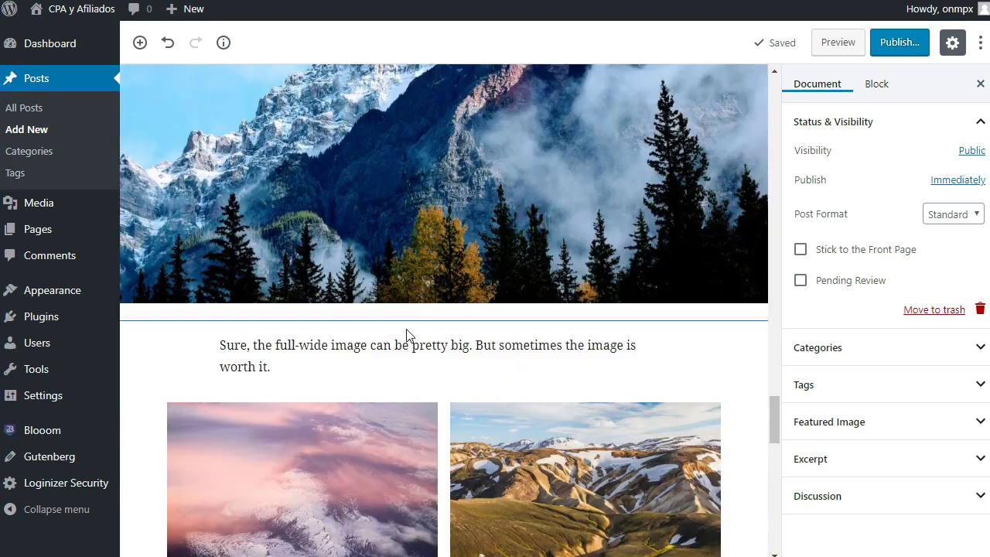
left_click(382, 247)
left_click(195, 207)
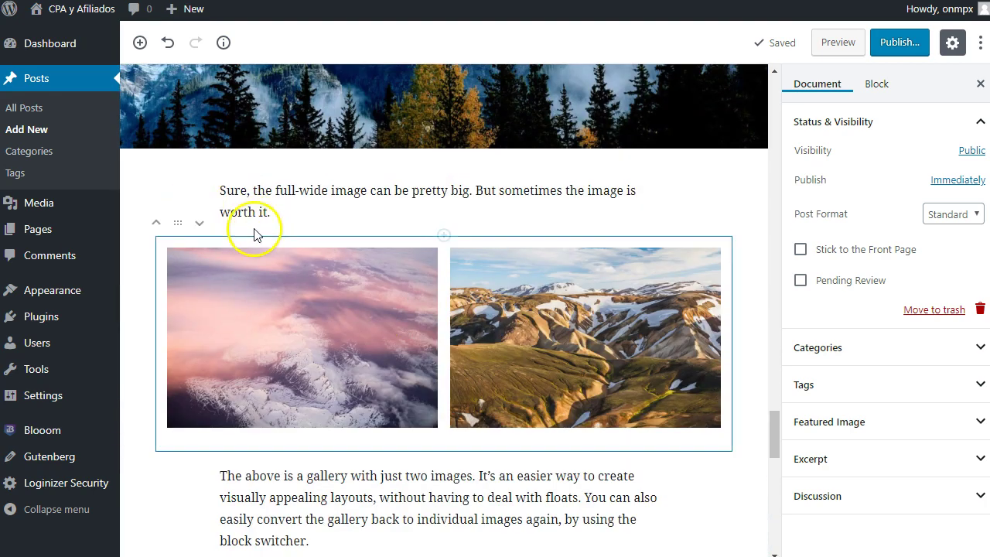
- Go to the list of all pages and view the Sample Page in a new browser tab
mouse_move(31, 229)
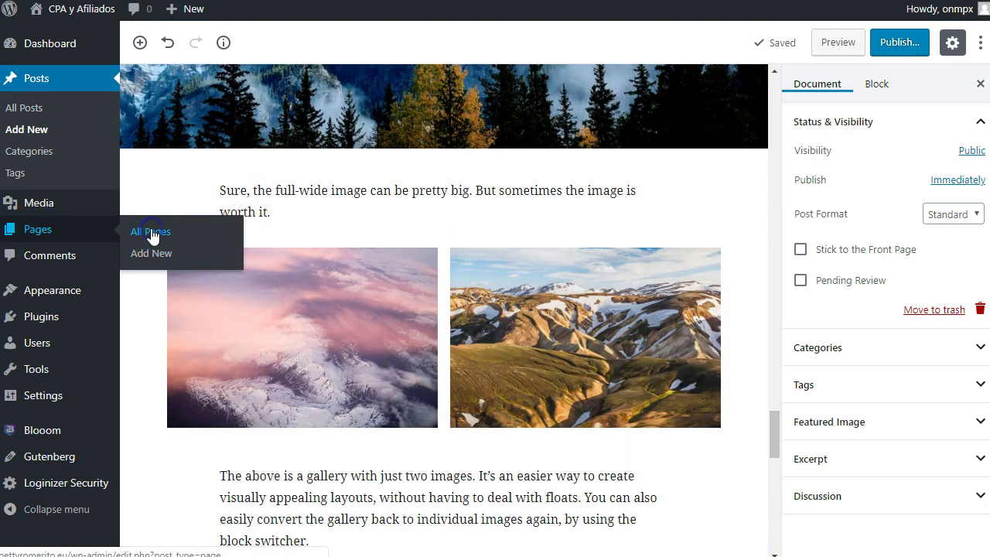
left_click(153, 233)
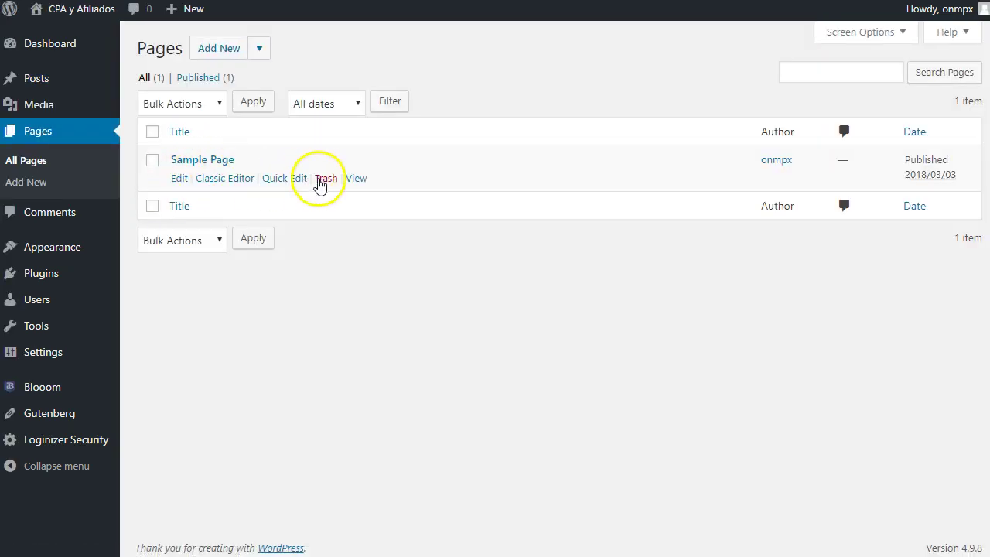
right_click(357, 179)
left_click(385, 186)
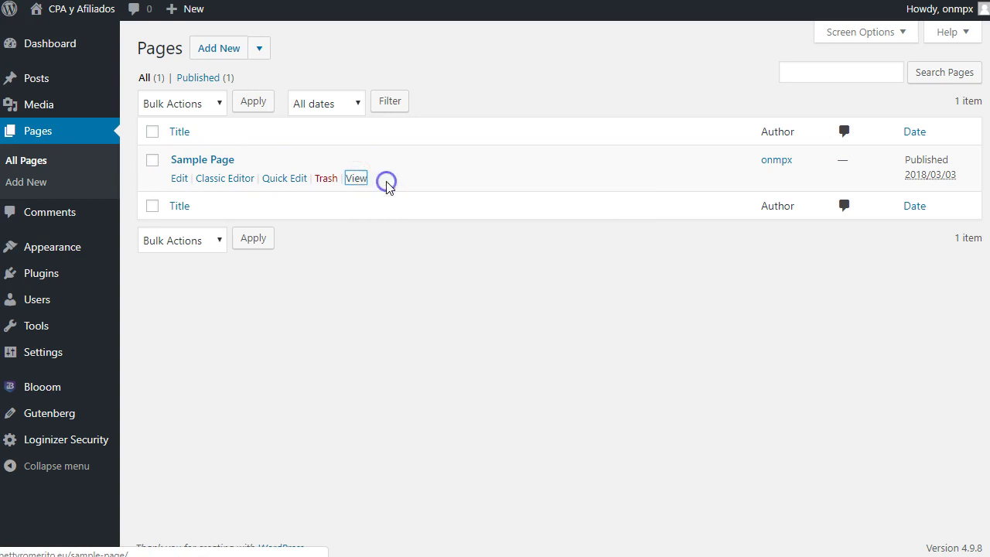
key("ctrl+Tab")
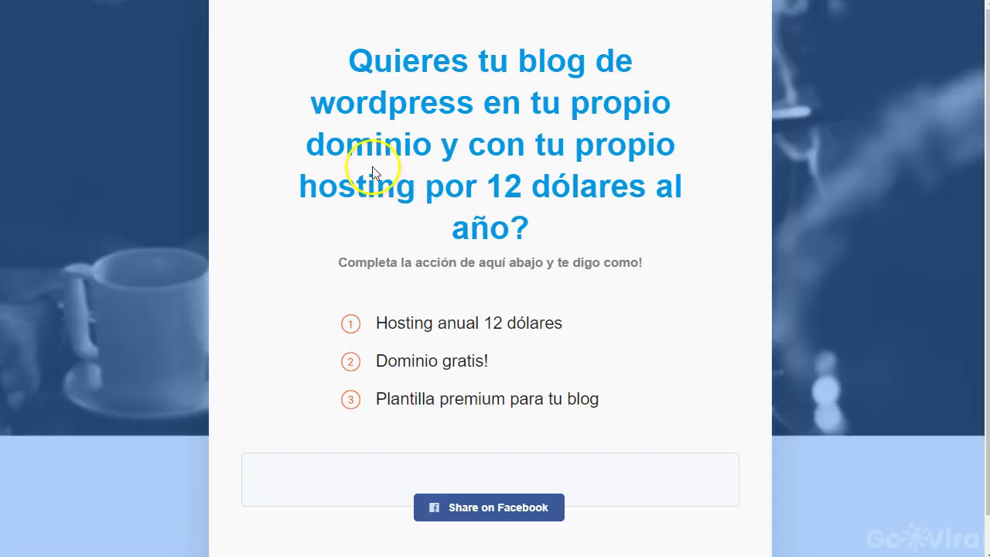
scroll(452, 198, "down", 1)
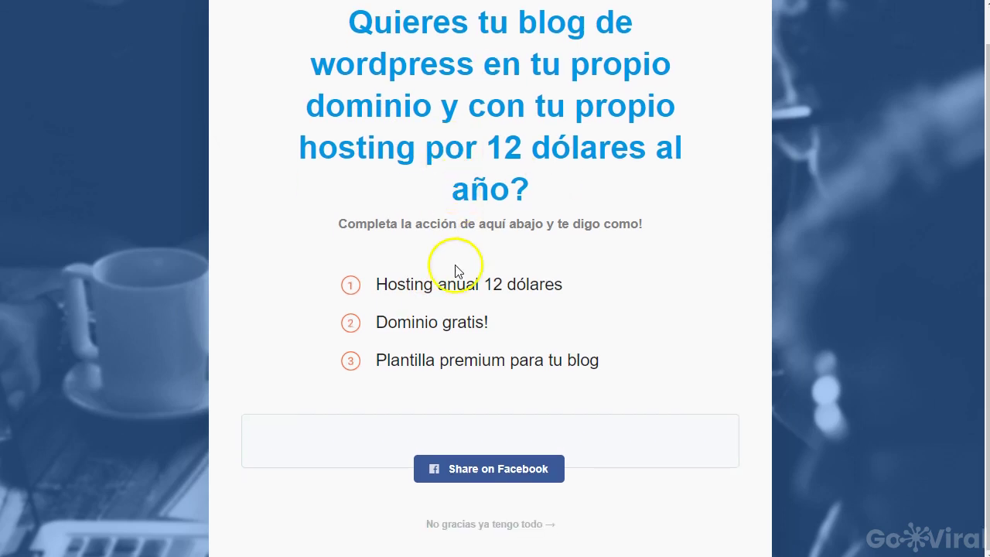
scroll(457, 266, "up", 1)
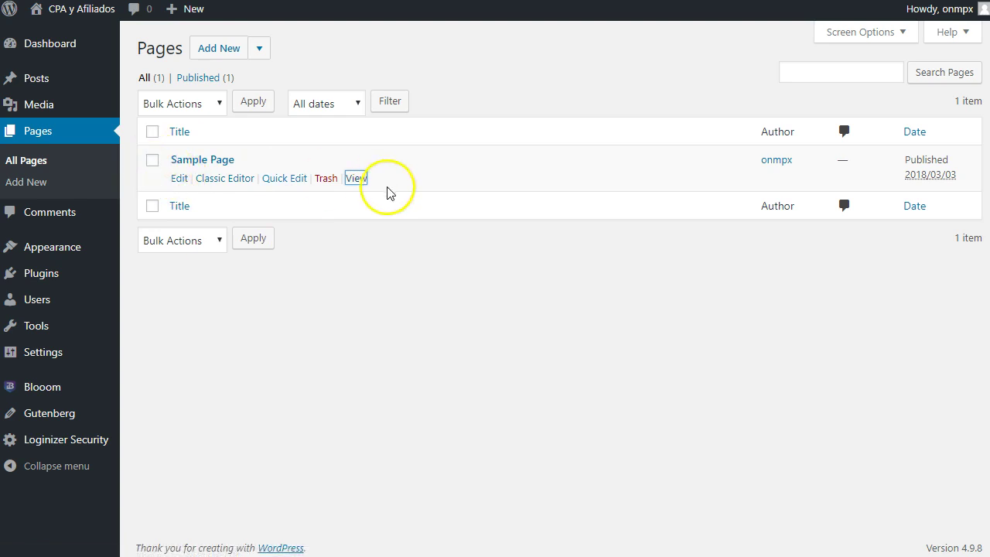
- Start a new page in the Classic Editor and return to the list of all pages
left_click(257, 49)
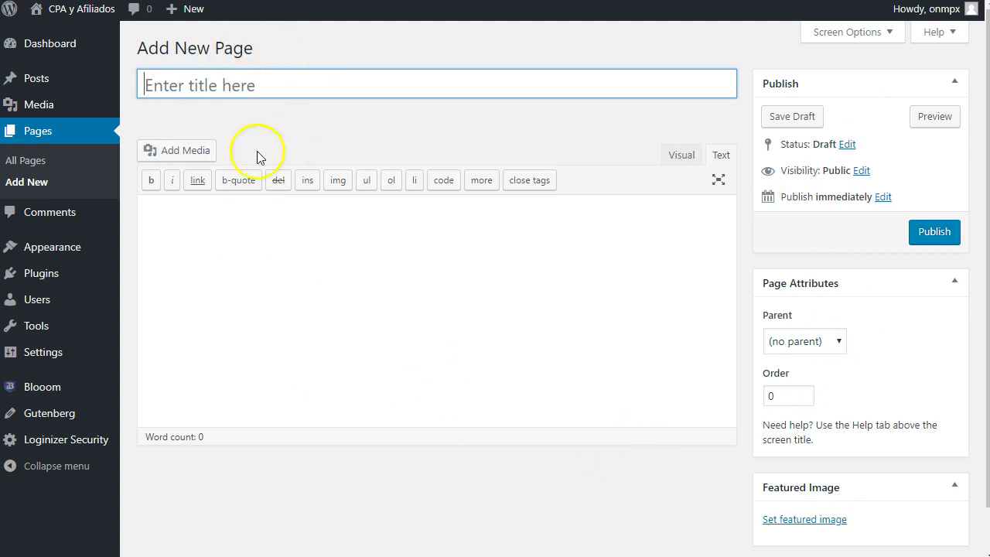
mouse_move(52, 421)
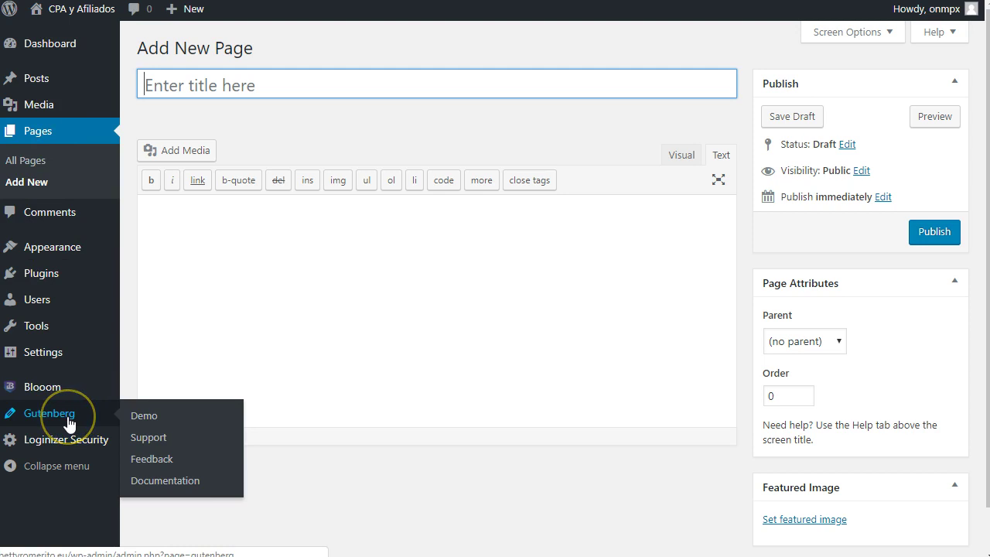
left_click(33, 165)
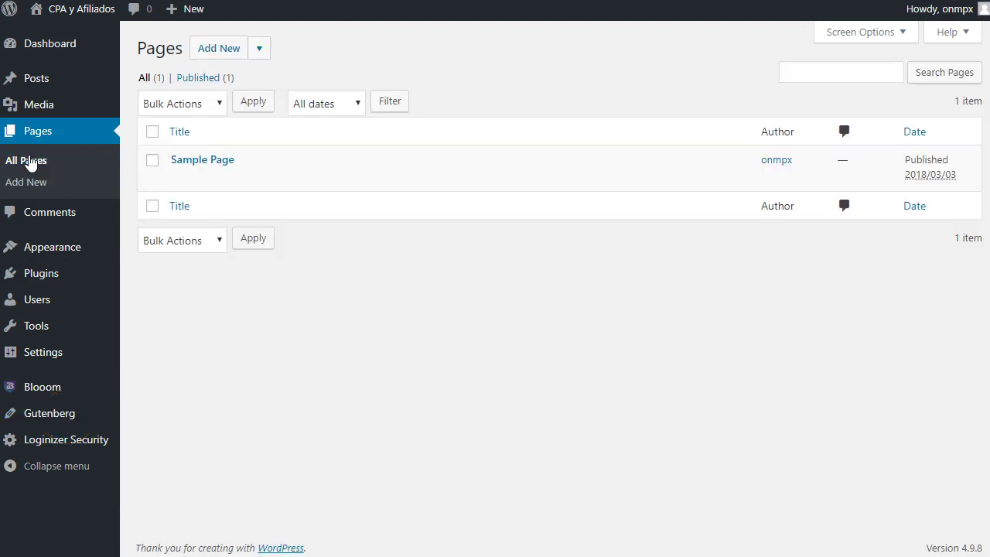
- Create a new page with the Gutenberg editor and check its block settings before returning to the document settings
left_click(261, 50)
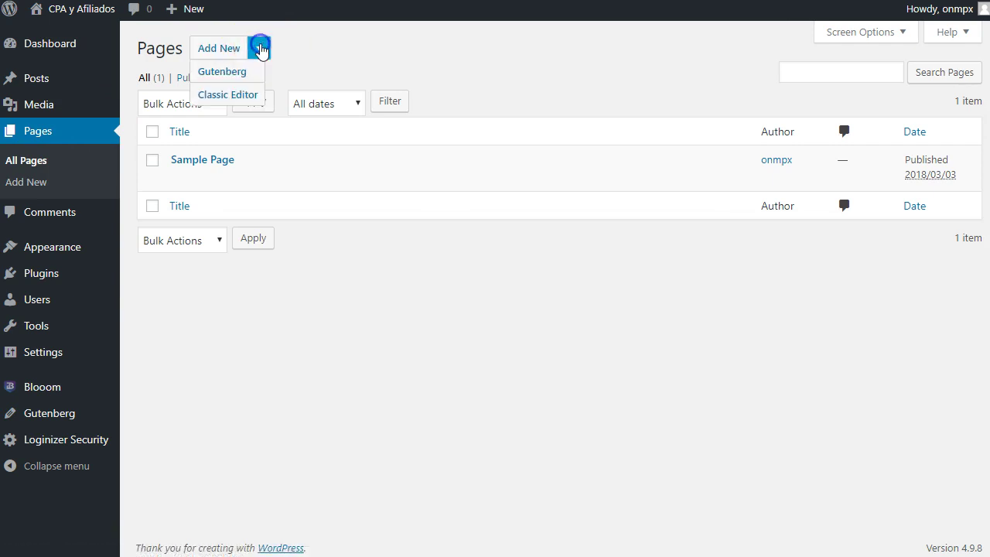
left_click(232, 73)
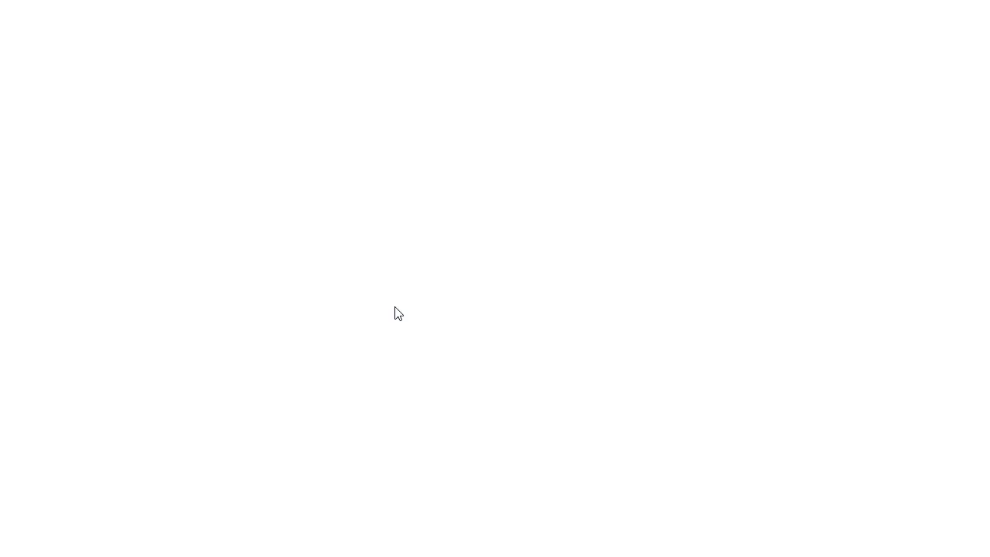
left_click(222, 126)
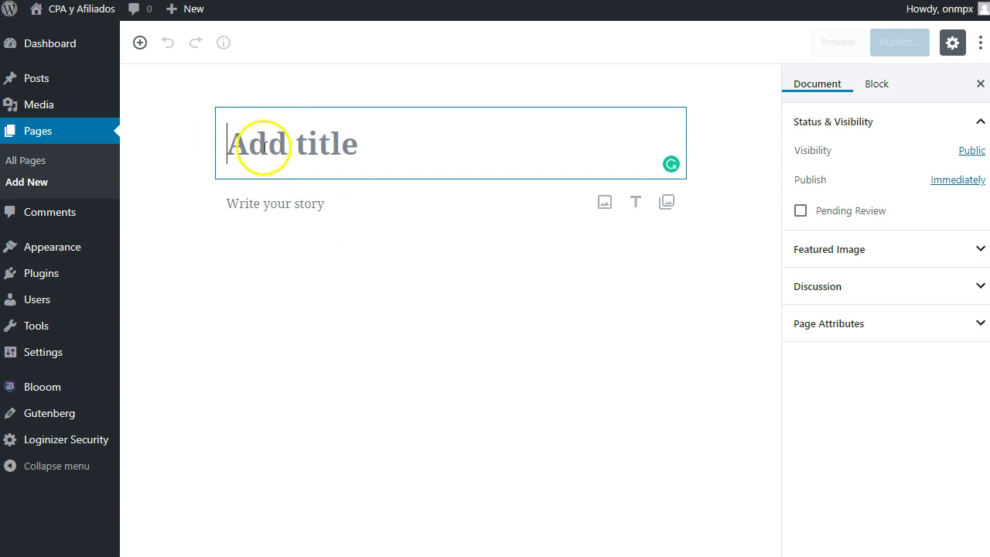
left_click(880, 87)
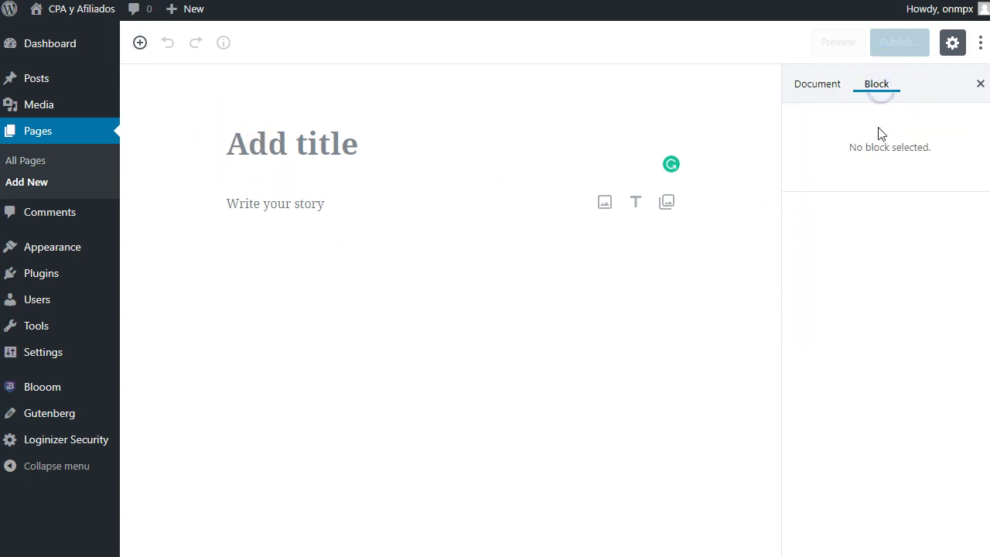
left_click(815, 86)
- Title the new page "El título aquí", with the accent on the last word
left_click(269, 154)
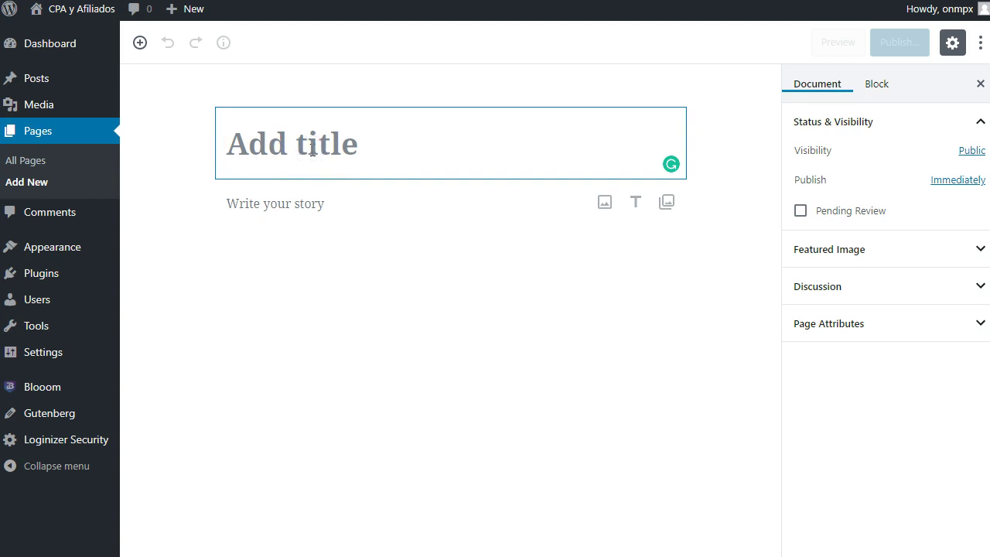
type("El título aqui")
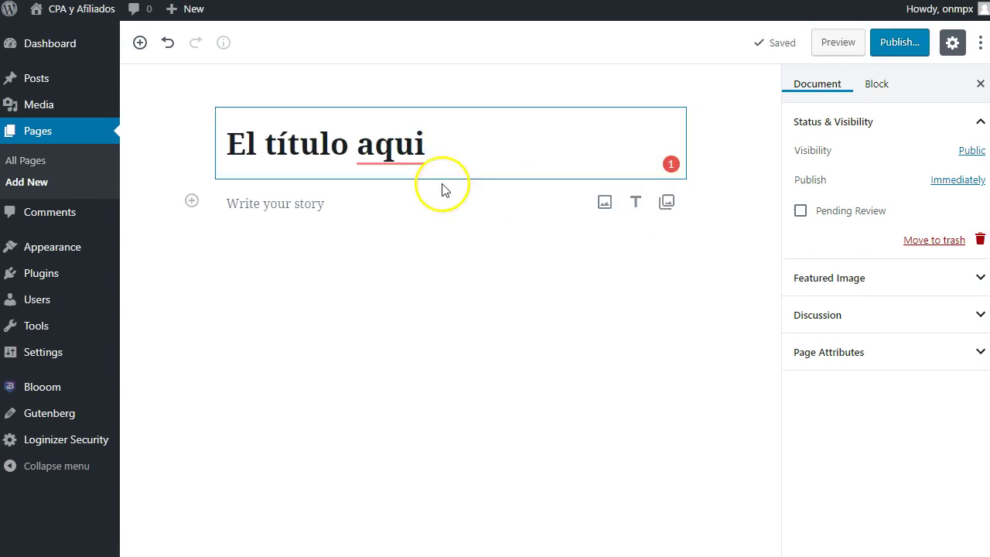
right_click(396, 144)
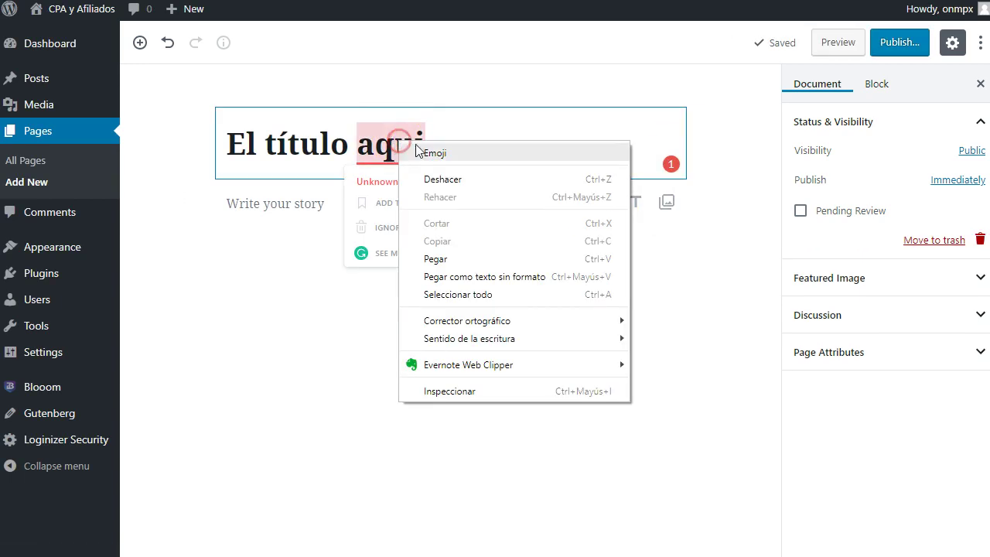
left_click(371, 150)
key("Delete")
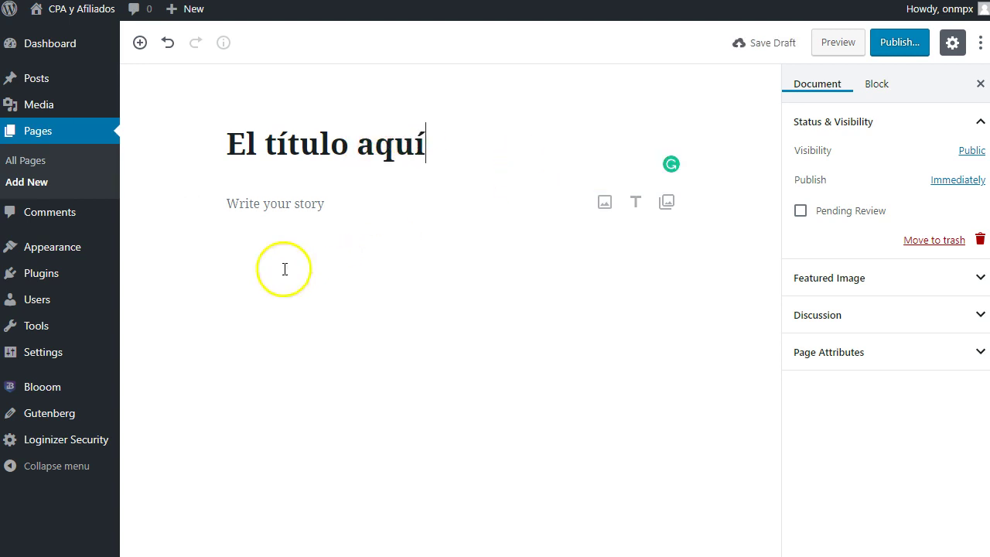
- Open the block inserter at the empty paragraph and examine the Most Used and Inline Elements blocks
left_click(709, 223)
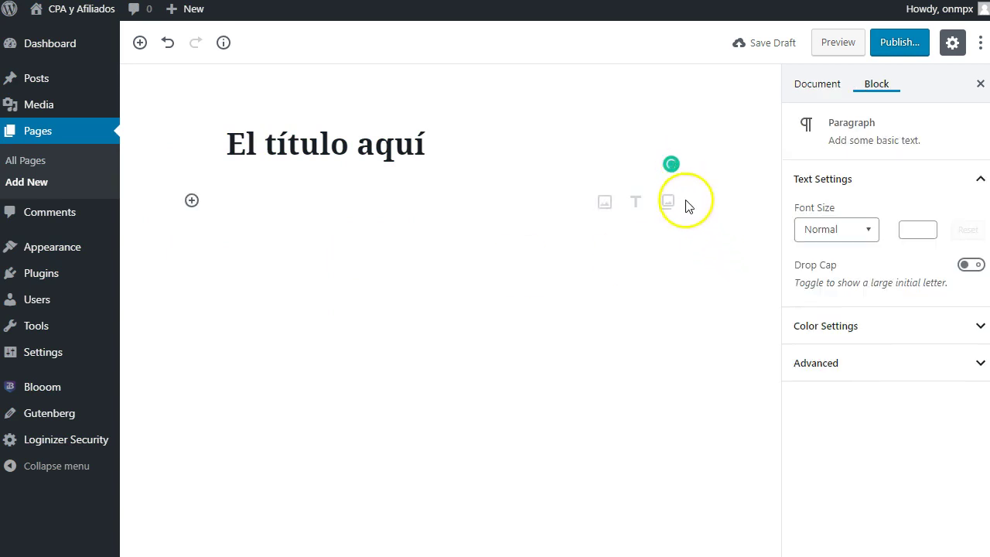
left_click(190, 202)
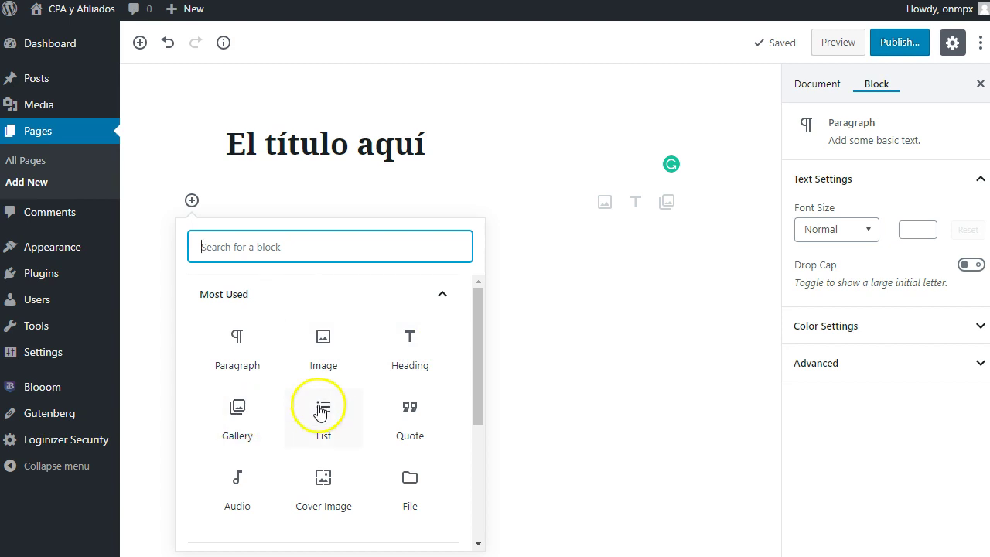
scroll(363, 397, "down", 1)
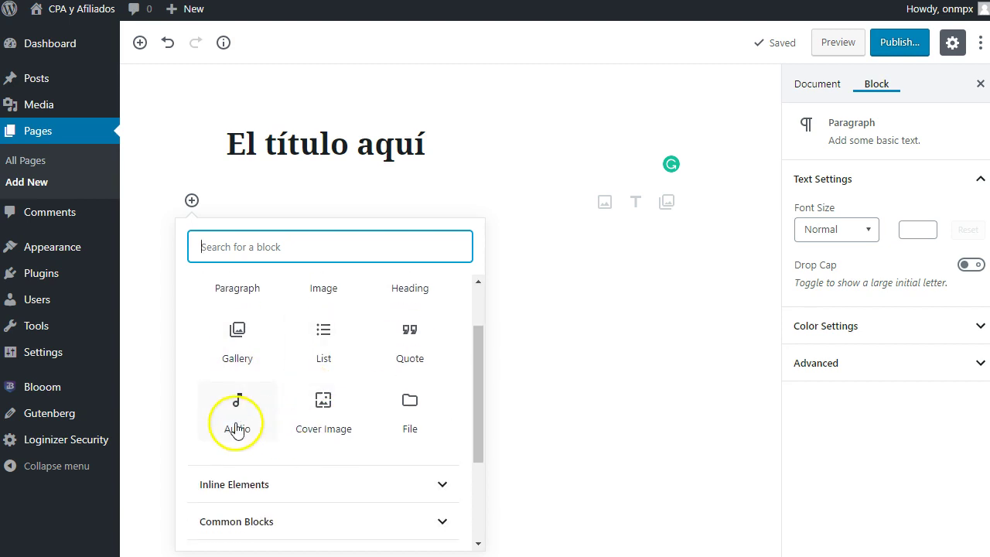
scroll(329, 394, "down", 1)
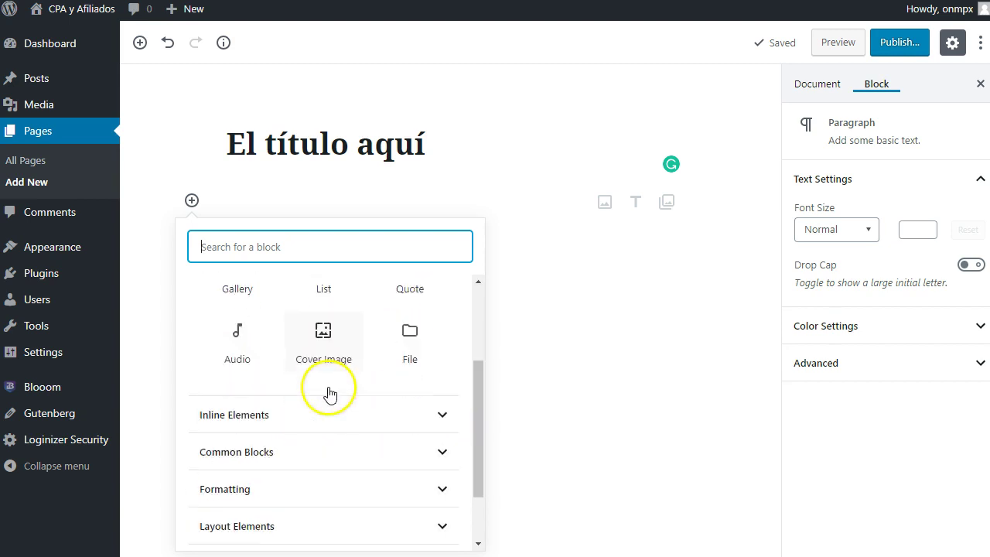
scroll(330, 394, "down", 1)
left_click(431, 339)
scroll(333, 348, "down", 1)
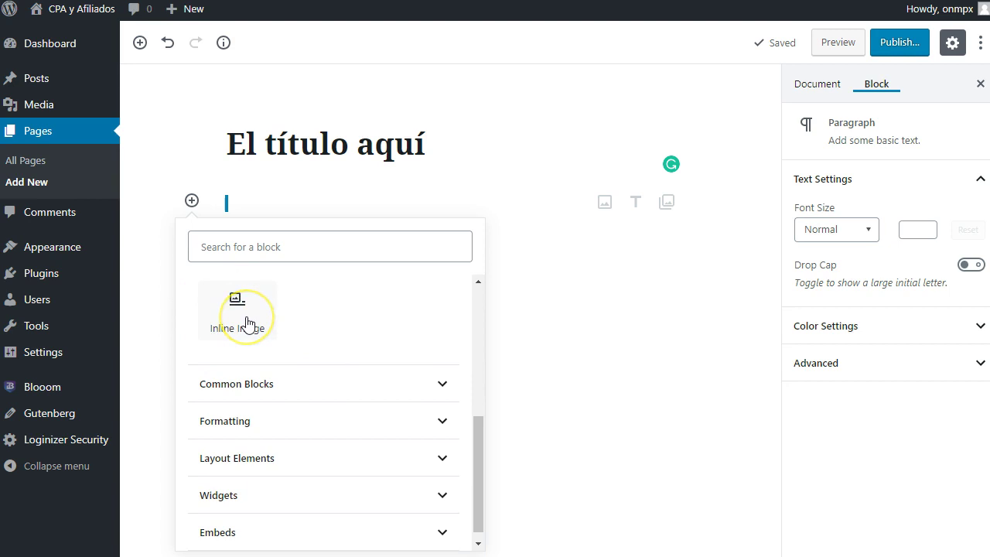
- Expand the Common Blocks and Formatting categories in the inserter and examine the blocks they offer
left_click(302, 381)
scroll(302, 382, "down", 1)
scroll(309, 373, "down", 2)
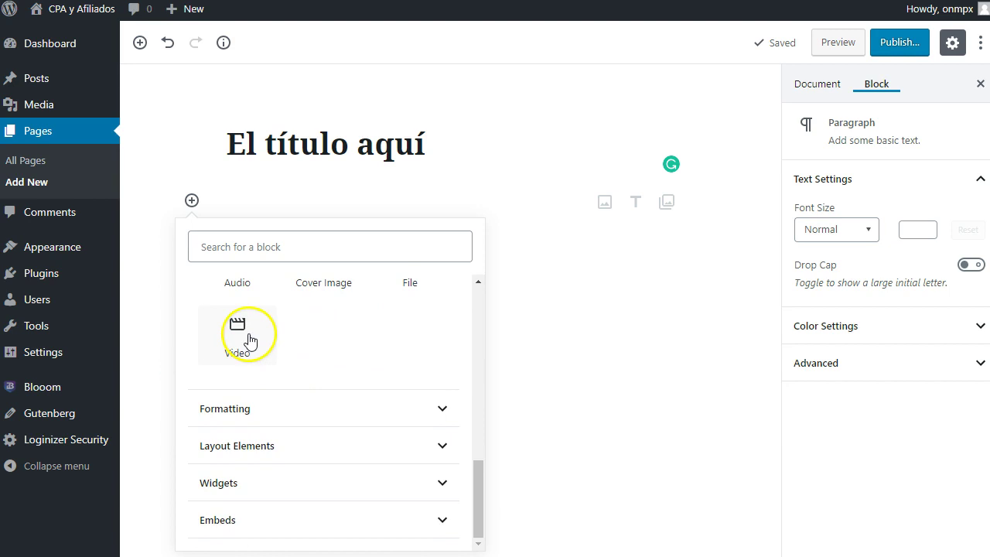
left_click(443, 410)
scroll(371, 400, "down", 1)
scroll(367, 399, "up", 1)
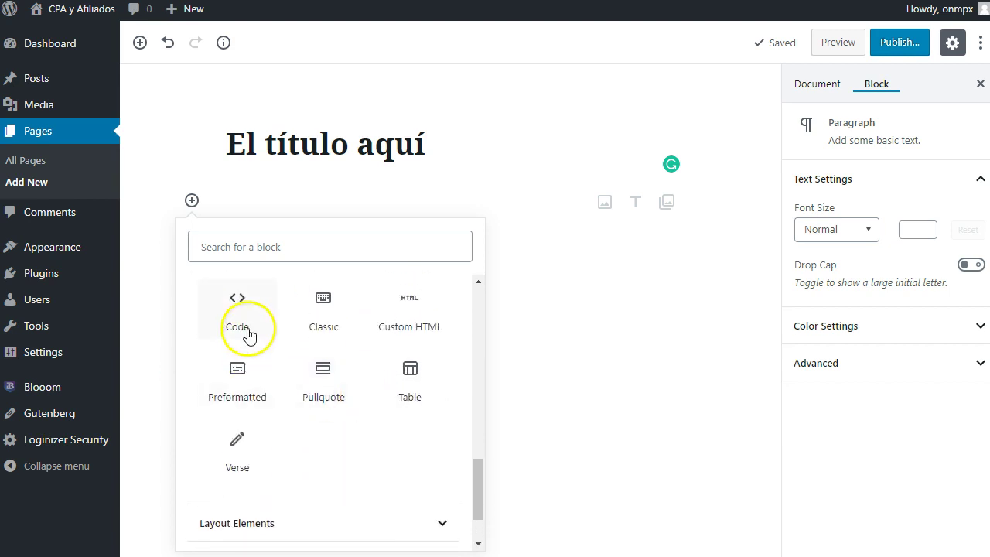
scroll(354, 363, "down", 1)
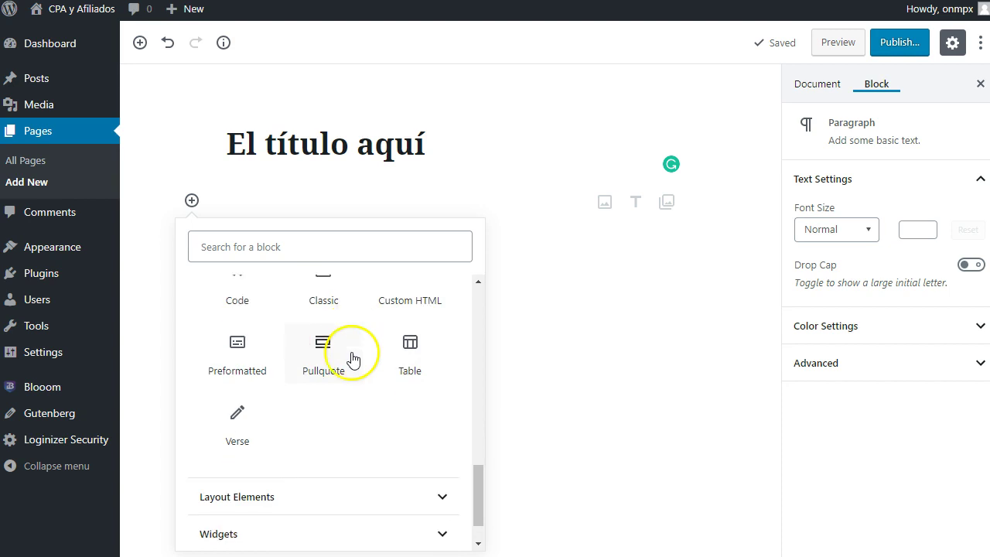
- Expand the Layout Elements, Widgets and Embeds categories and examine their blocks through to the end of the list
left_click(433, 451)
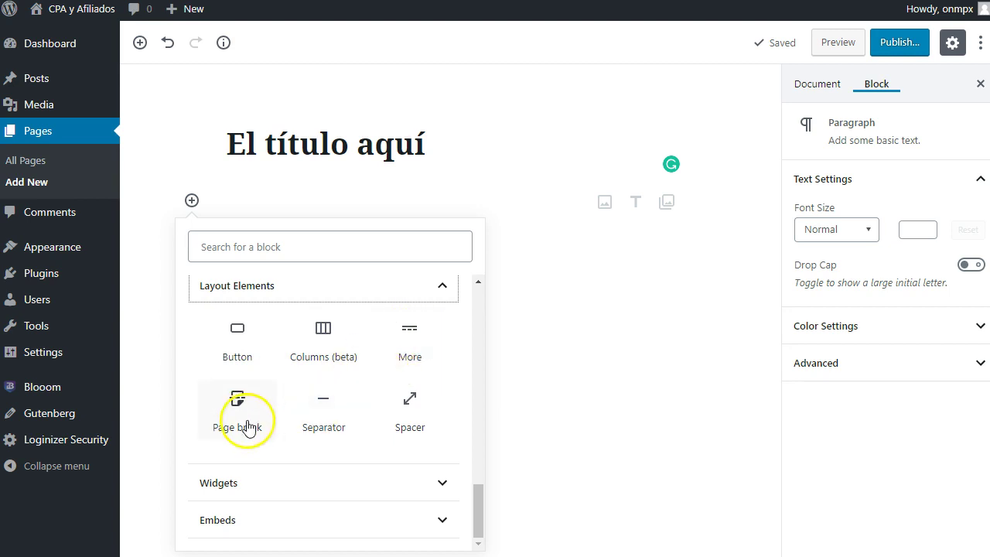
left_click(442, 477)
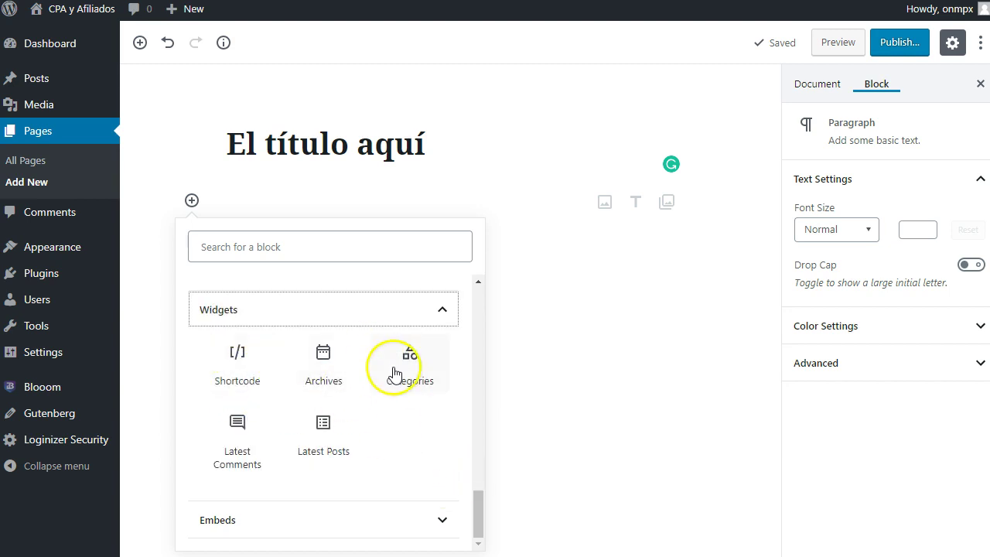
left_click(442, 520)
scroll(331, 402, "down", 2)
scroll(265, 376, "up", 3)
scroll(326, 397, "down", 2)
scroll(326, 396, "down", 10)
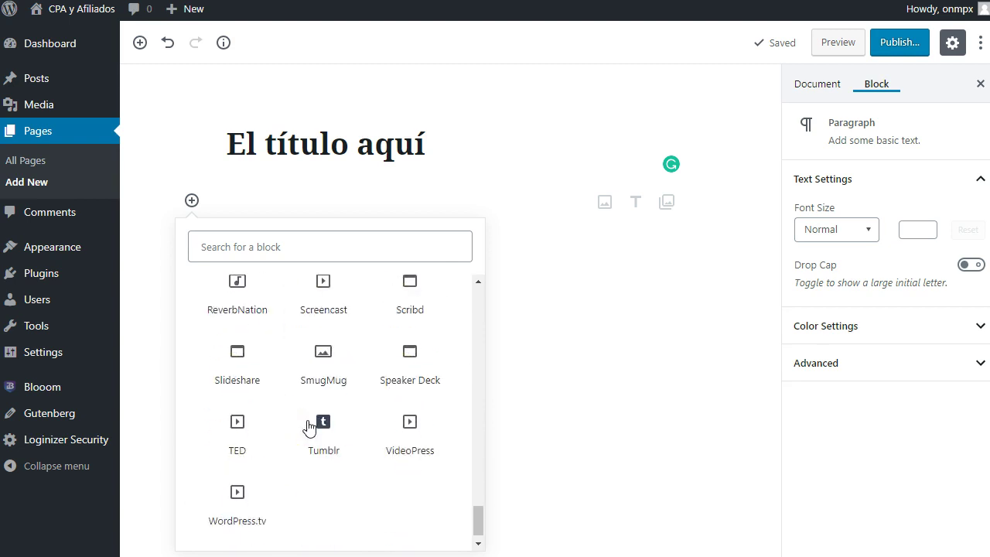
- Review the expanded block categories again, from Embeds back up to Most Used
scroll(307, 423, "up", 15)
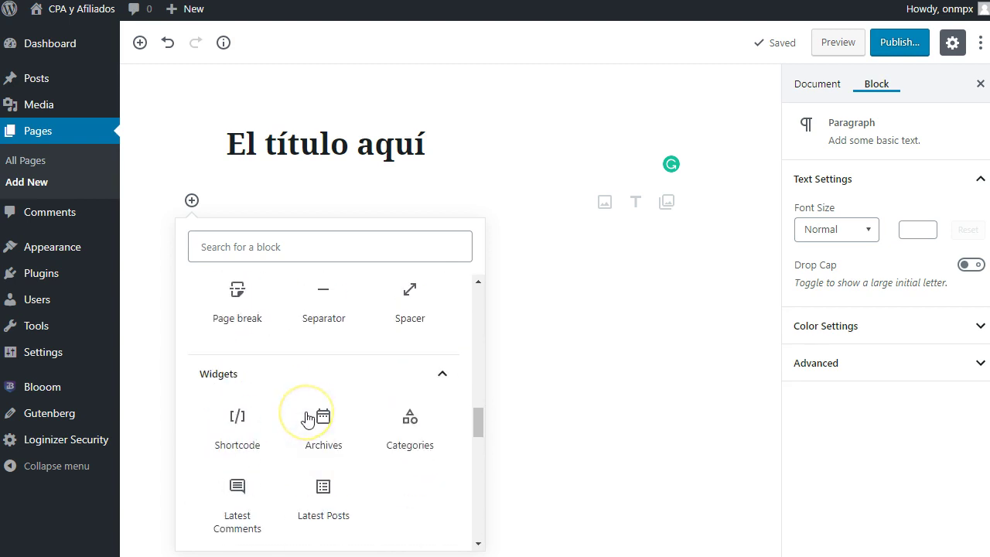
scroll(307, 418, "up", 2)
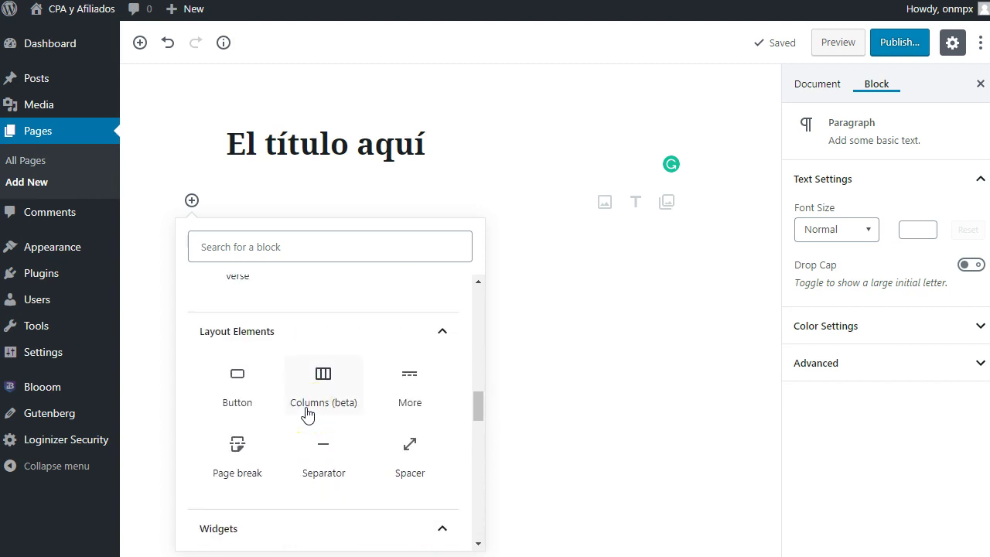
scroll(307, 414, "down", 6)
scroll(307, 415, "up", 1)
scroll(307, 415, "up", 15)
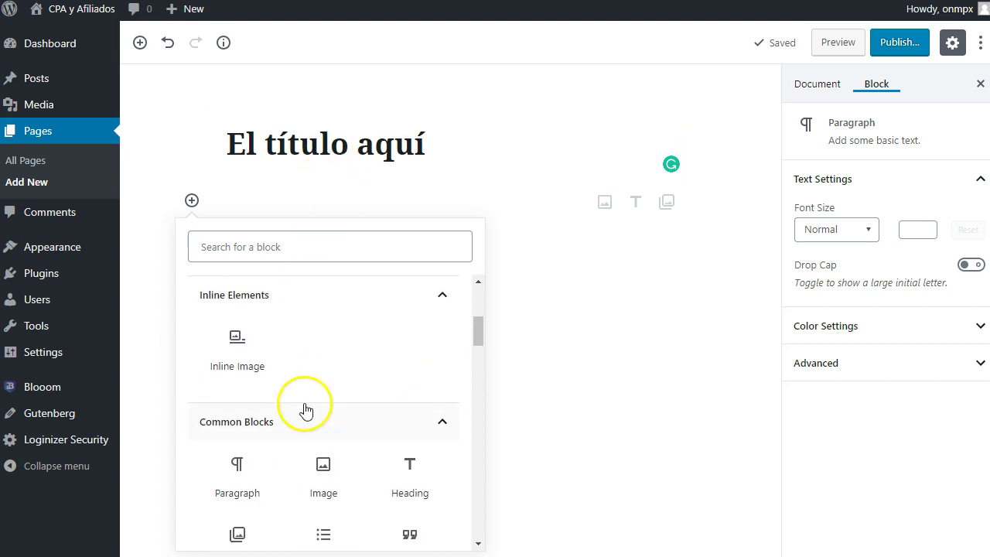
scroll(307, 354, "up", 3)
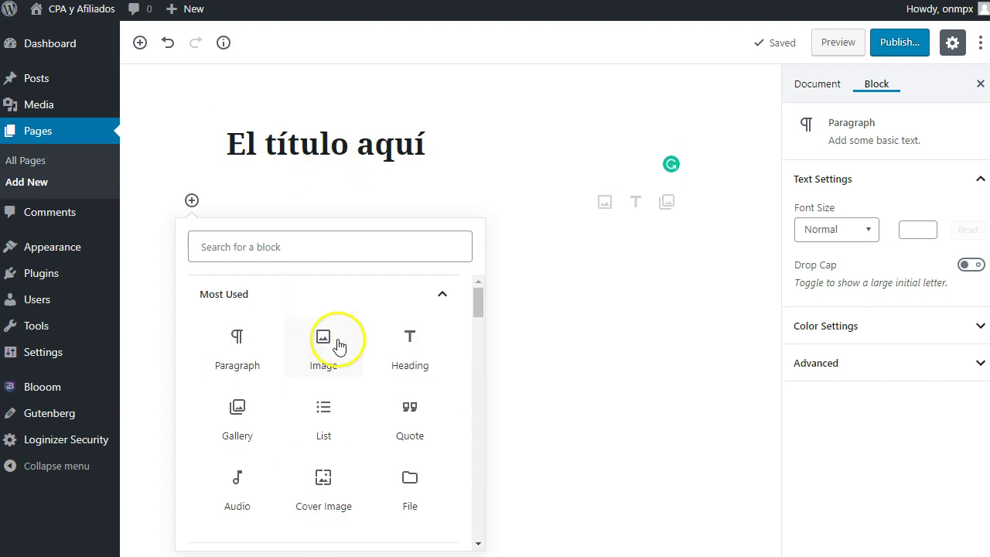
- Insert an Image block below the title and fill it with welcomepack.png from the Media Library
left_click(323, 343)
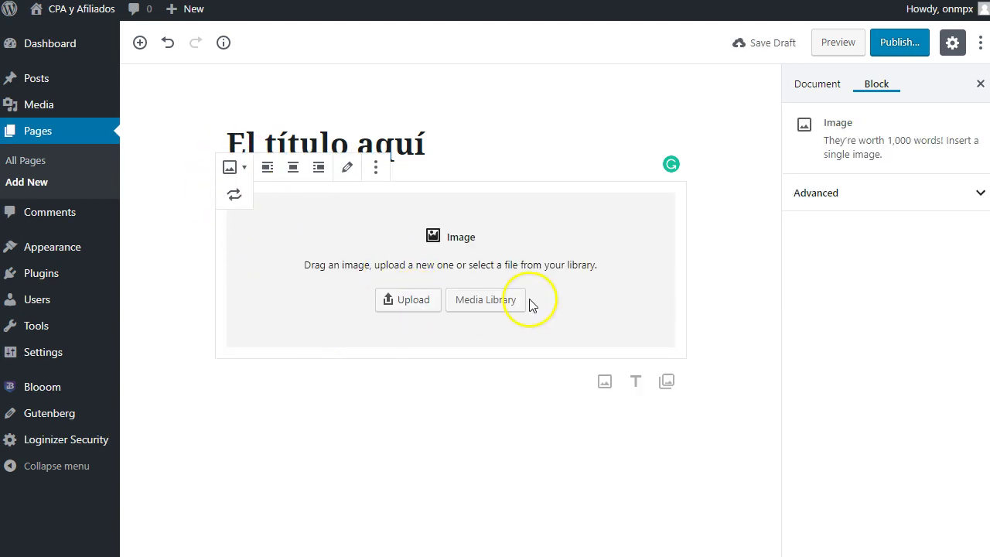
left_click(486, 303)
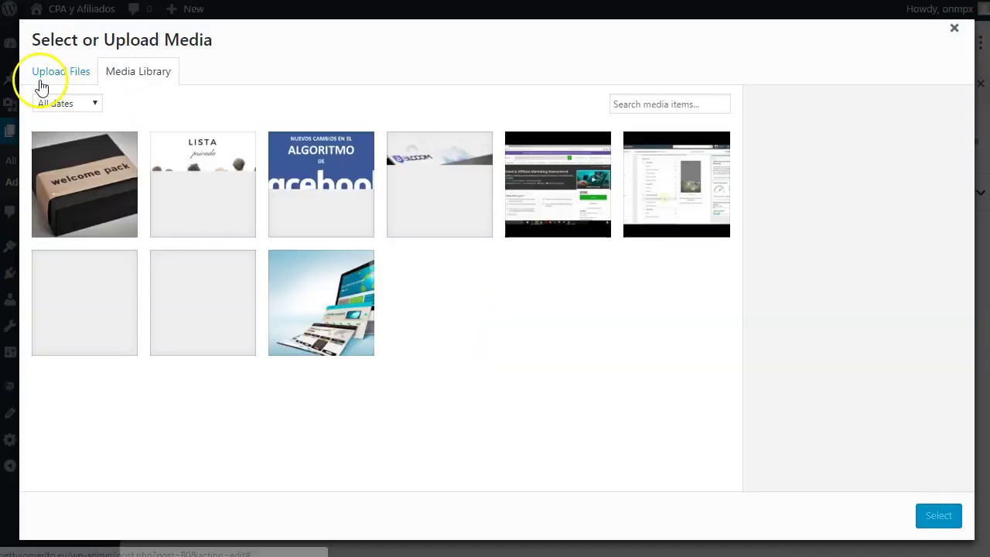
left_click(101, 189)
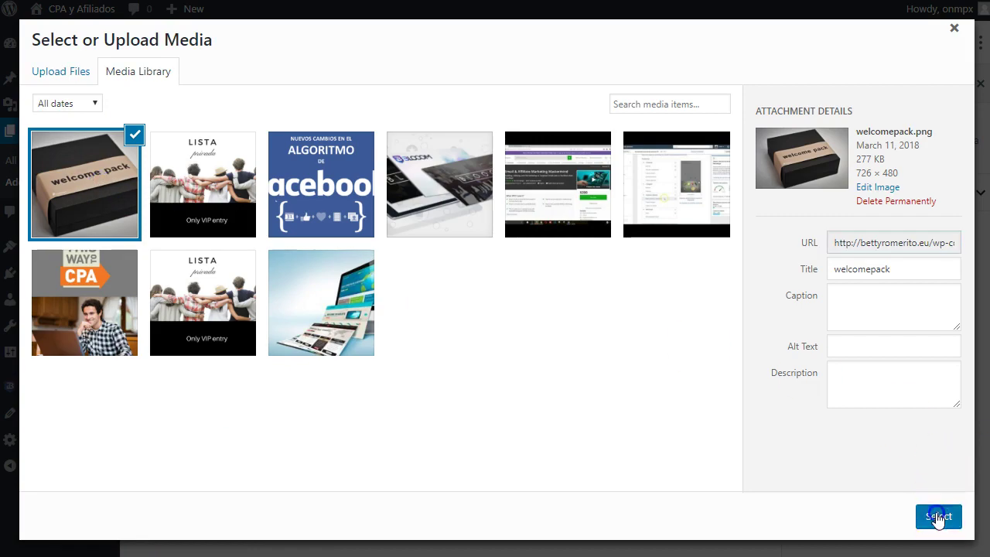
left_click(938, 515)
left_click(448, 158)
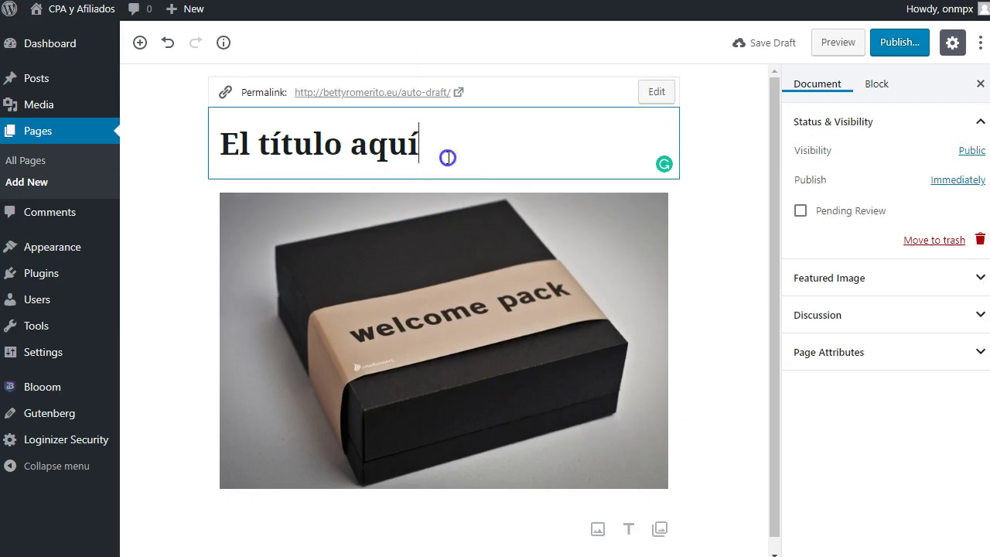
- Add an H2 heading block below the image with the text "Bienvenido a mi página"
scroll(565, 408, "down", 1)
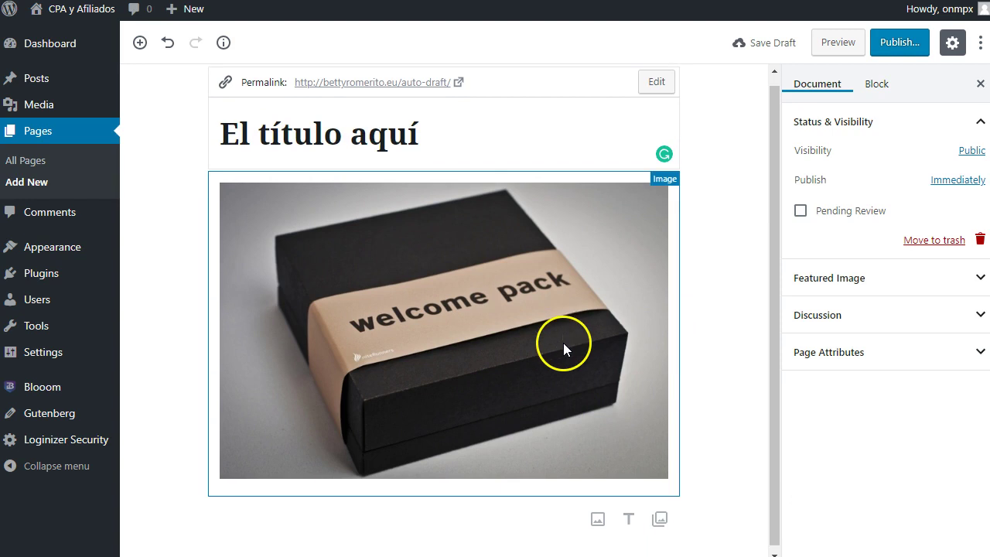
left_click(628, 517)
scroll(387, 505, "down", 1)
left_click(260, 424)
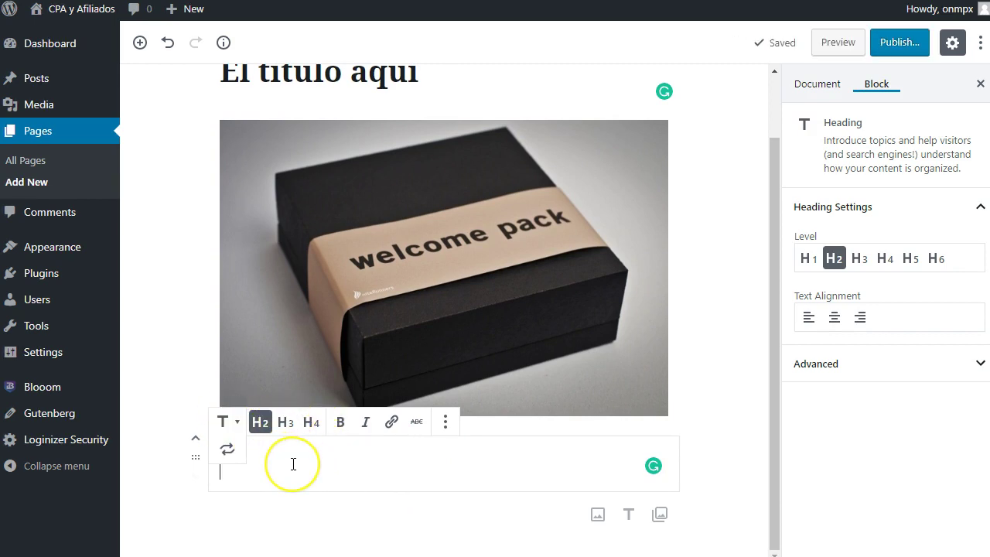
type("Bienve")
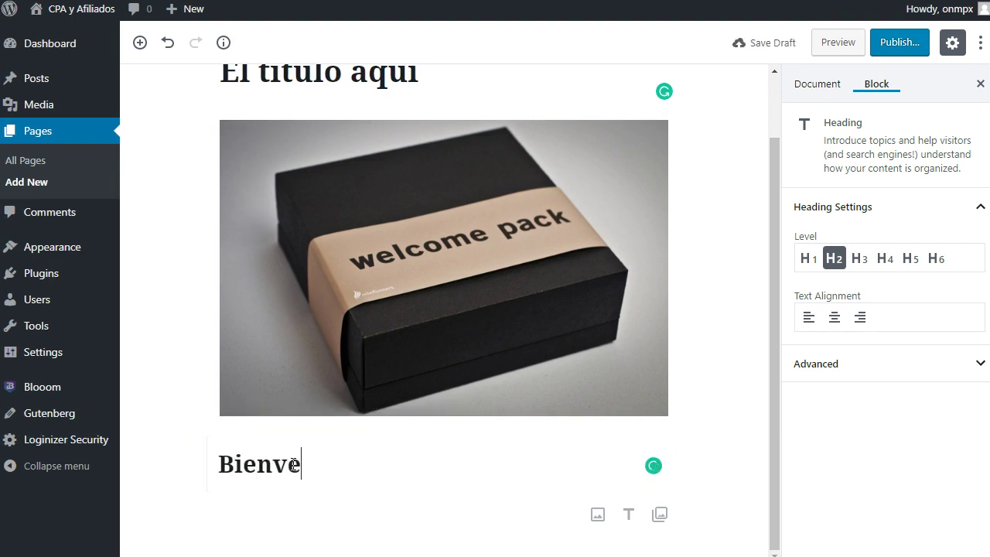
type("nido a mi página")
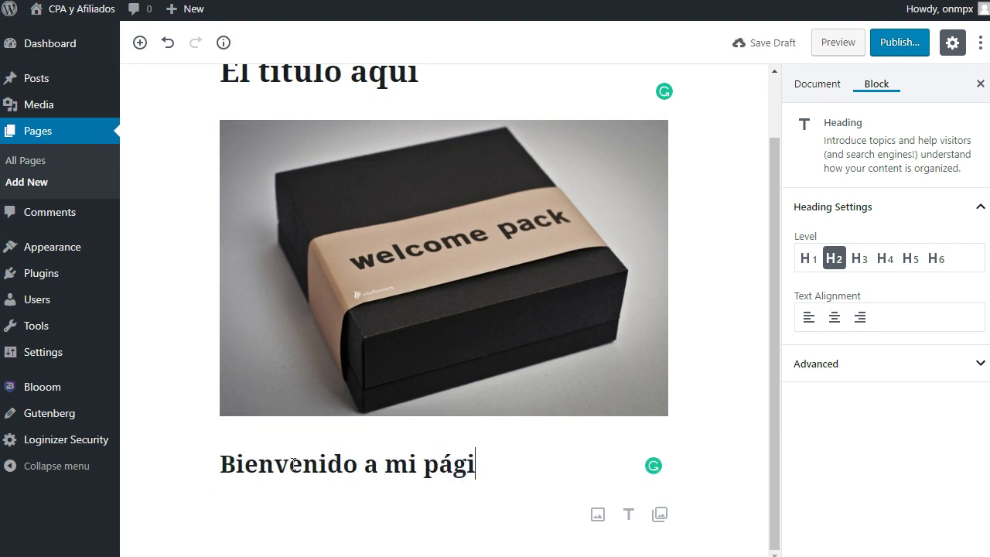
left_click(444, 515)
- Examine the heading block's formatting tools and its additional options, such as duplicating, inserting, HTML editing and removal
left_click(370, 446)
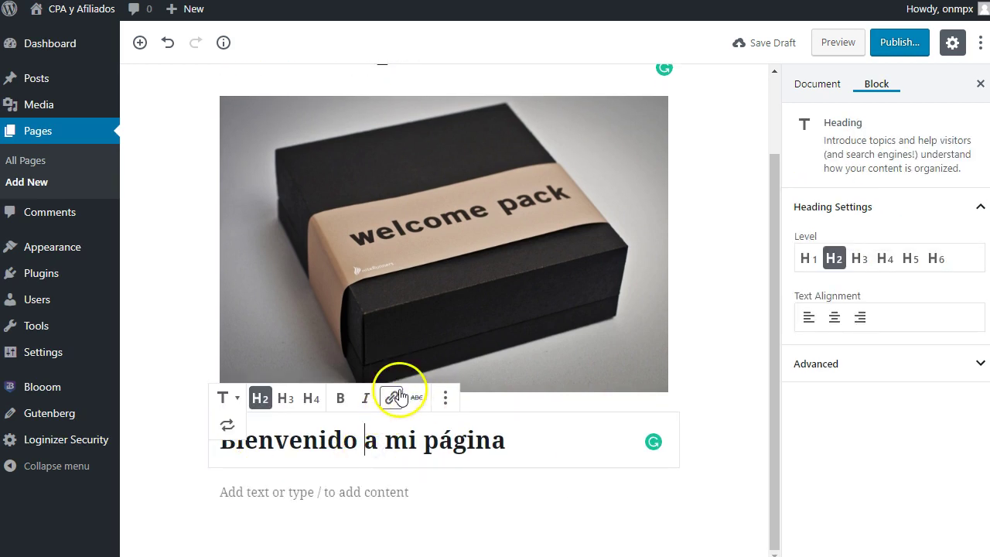
left_click(445, 398)
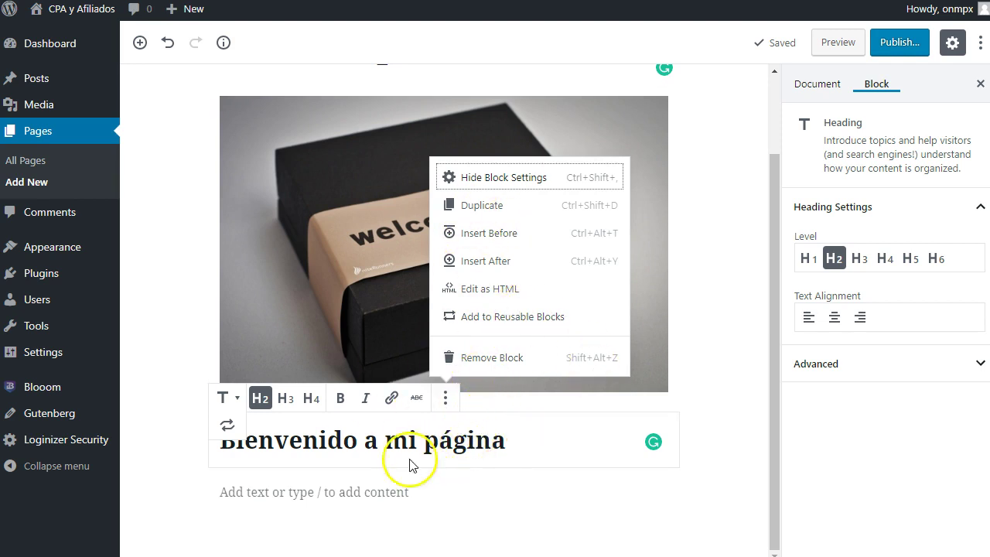
left_click(524, 441)
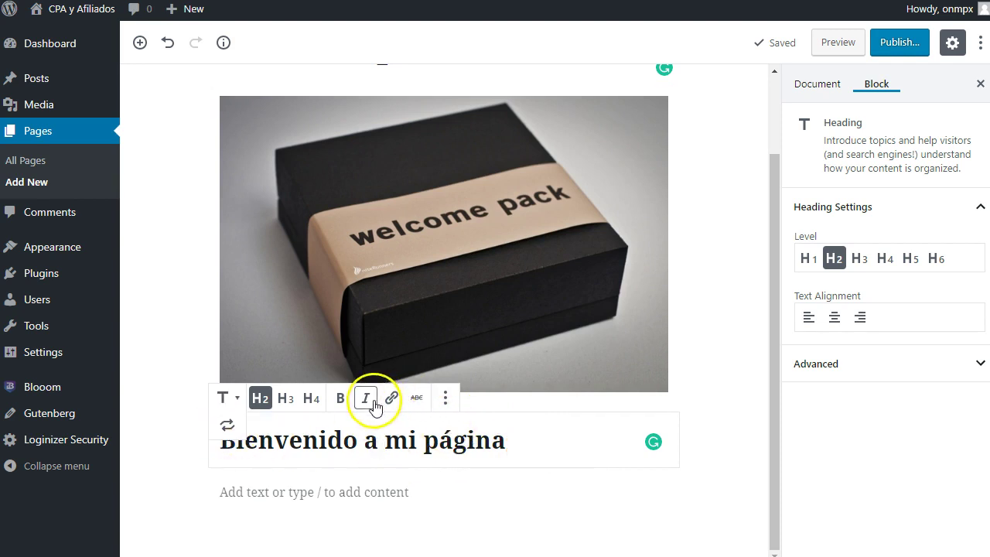
left_click(446, 398)
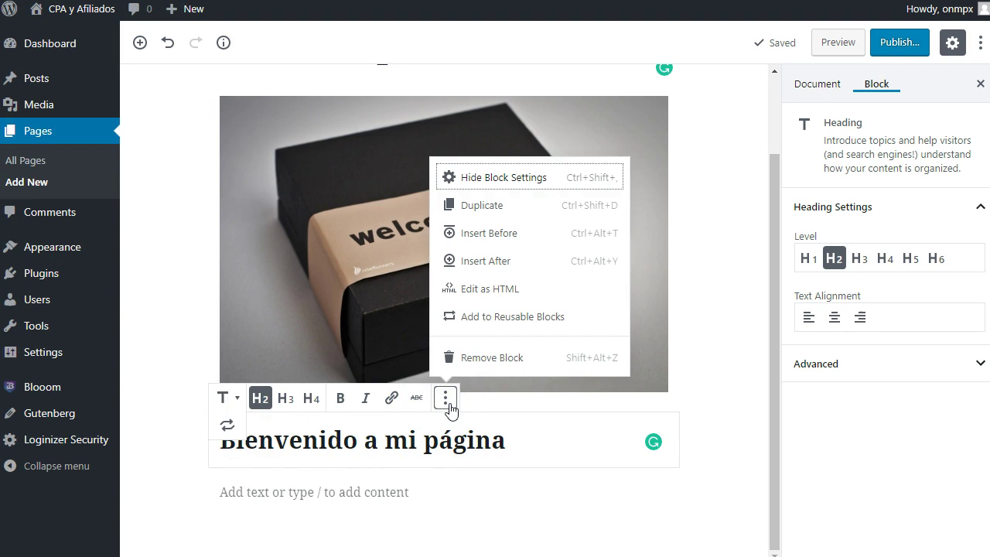
left_click(713, 397)
- Insert a bulleted List block under the heading with the items "Lista 1", "Lista 2" and "Lista 3"
left_click(298, 496)
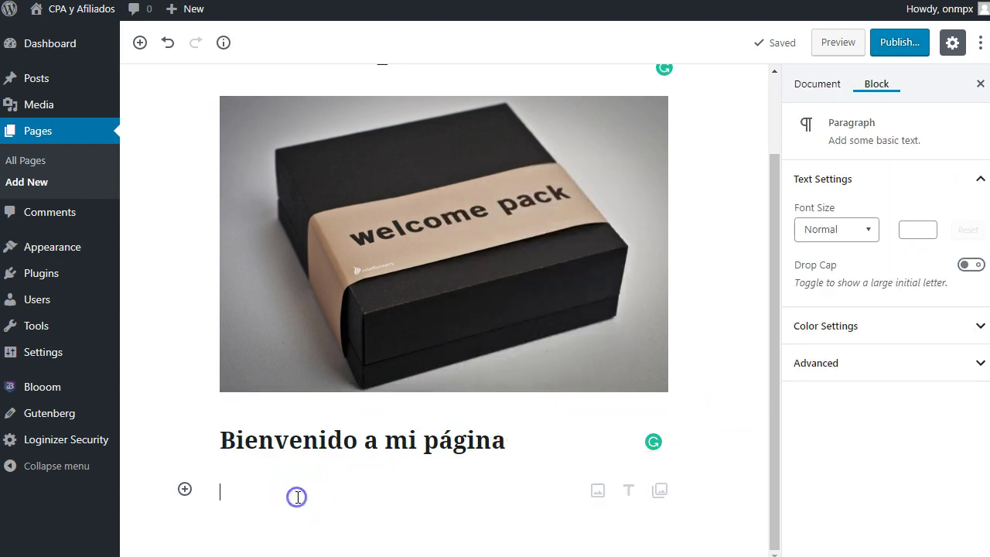
left_click(185, 489)
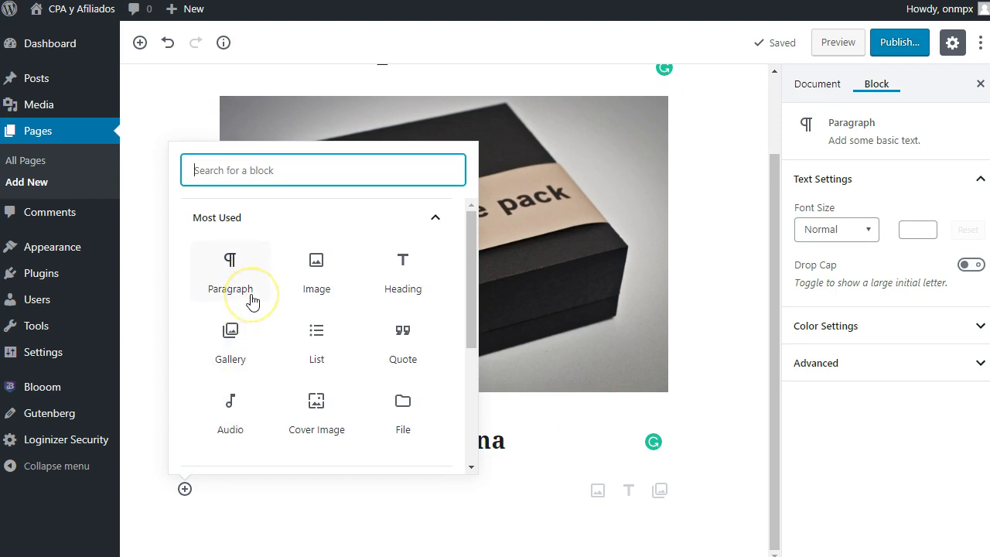
left_click(313, 341)
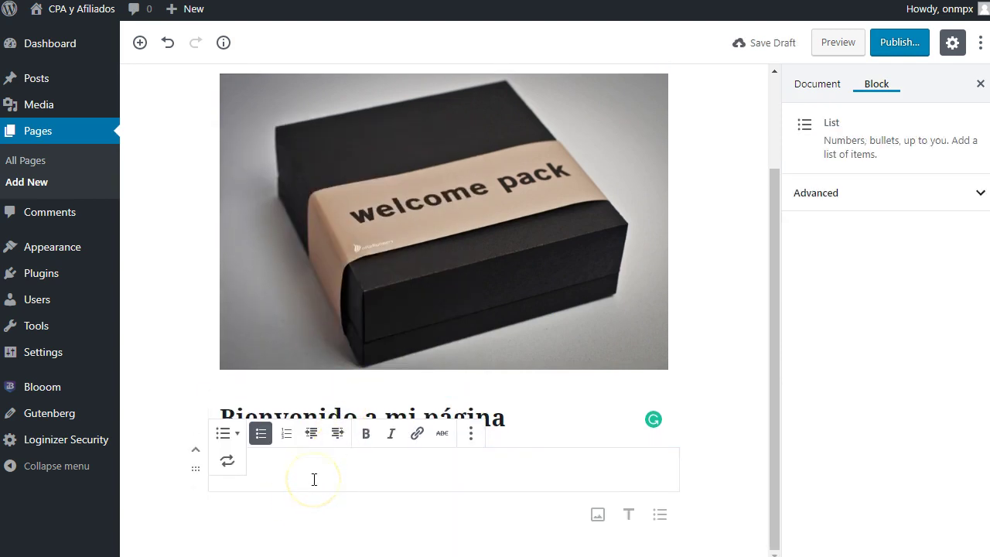
type("Lista 3")
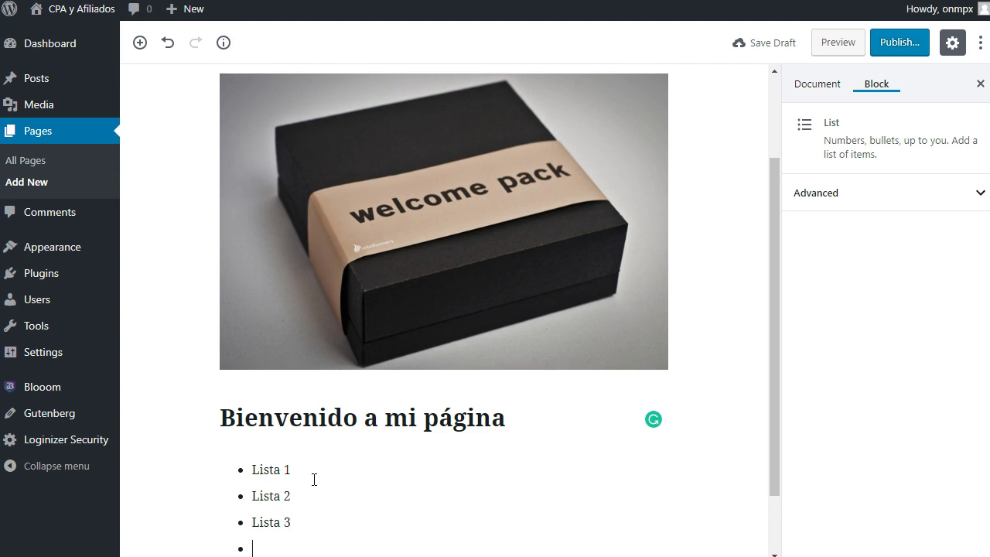
key("Return")
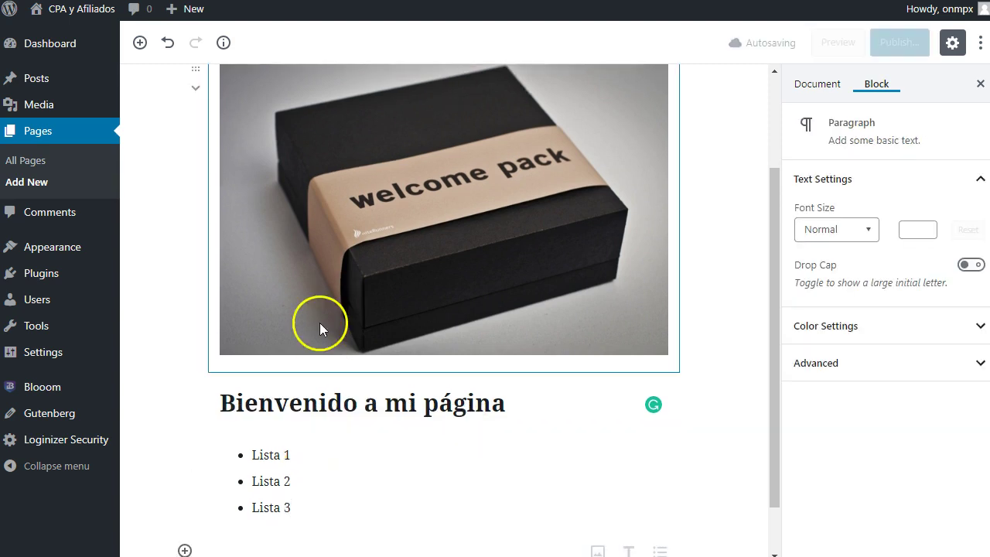
- Add a Quote block below the list with the text "Esta es mi cita favorita", leaving the citation empty
left_click(183, 490)
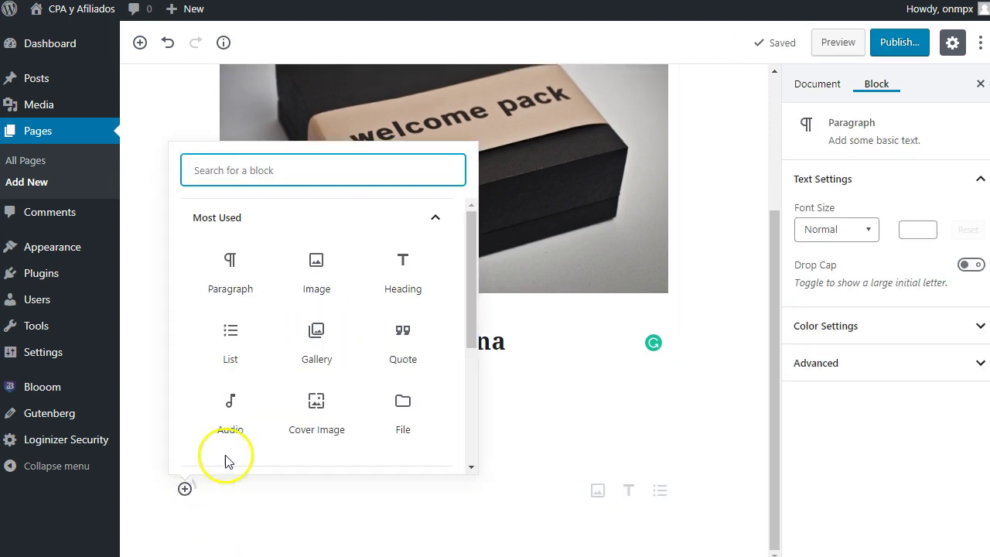
scroll(327, 450, "down", 1)
left_click(404, 254)
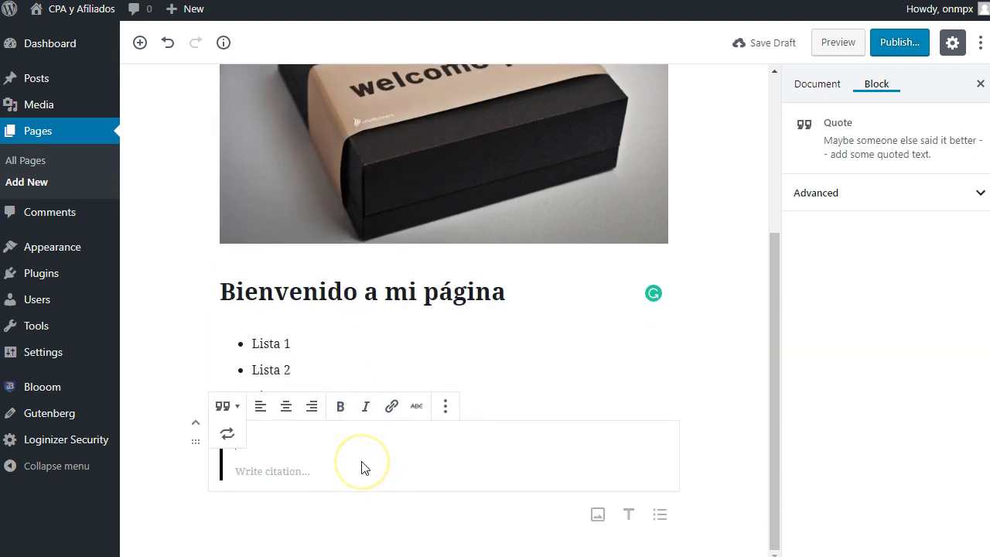
type("Esta es mi cita favorita")
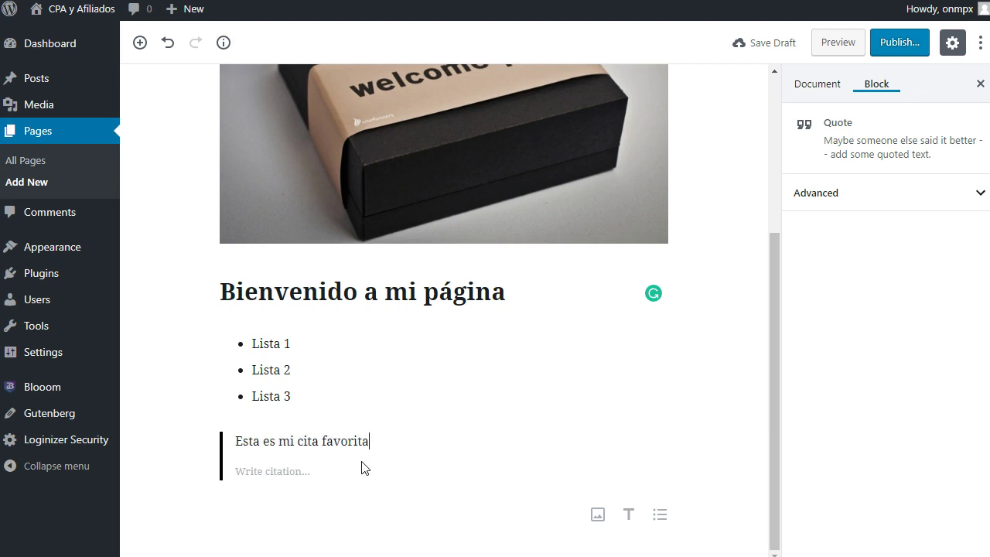
left_click(184, 466)
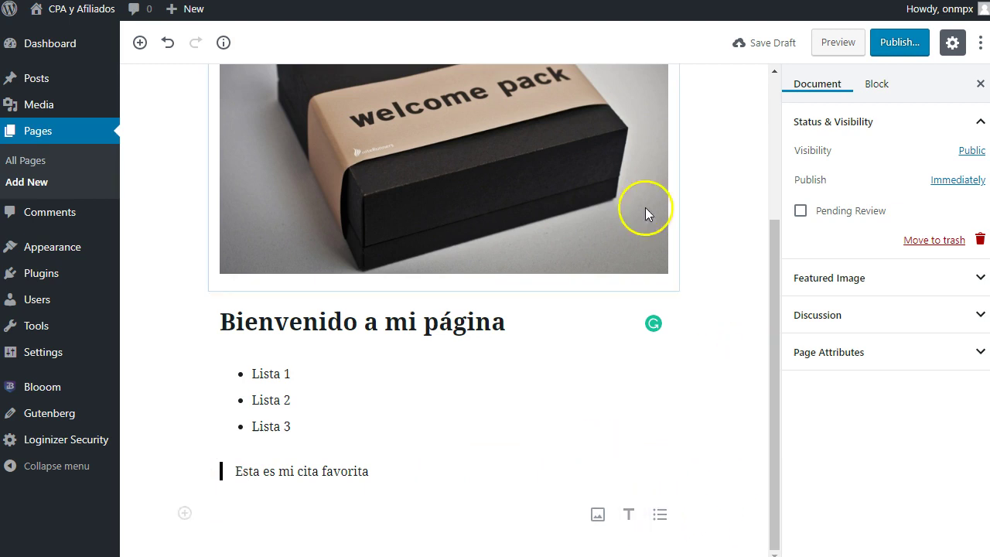
- Preview the page and check how its image, heading, list and quote look on the site
scroll(343, 371, "up", 3)
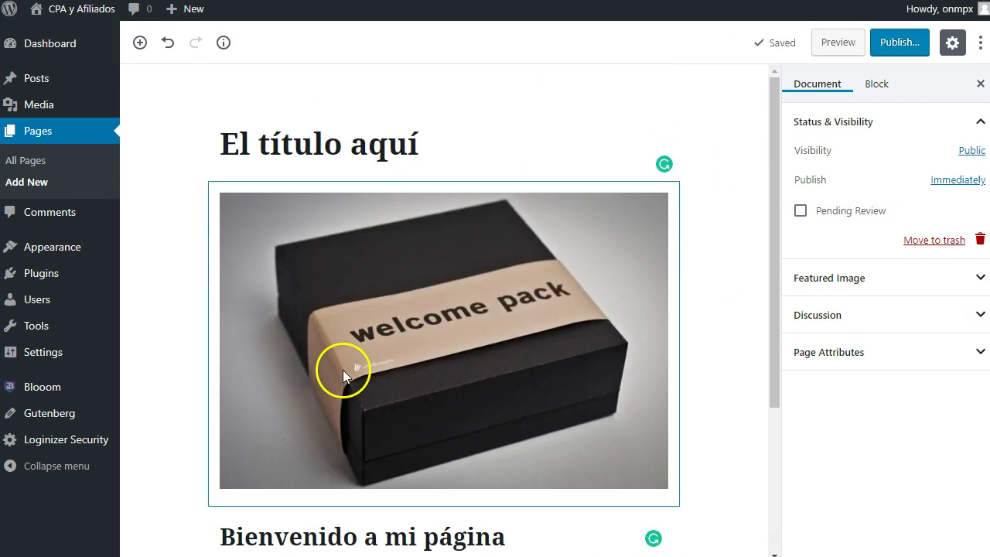
right_click(833, 48)
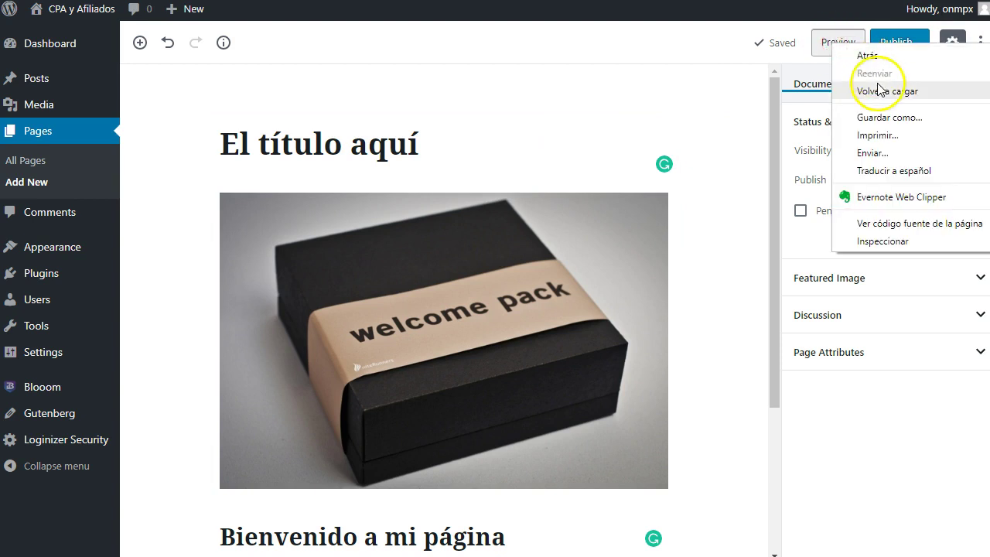
left_click(669, 52)
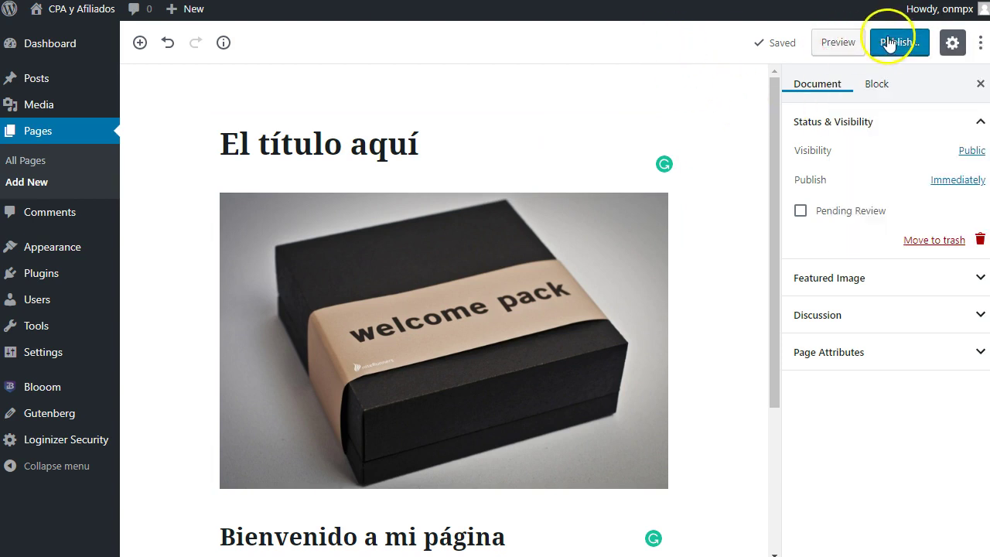
left_click(824, 42)
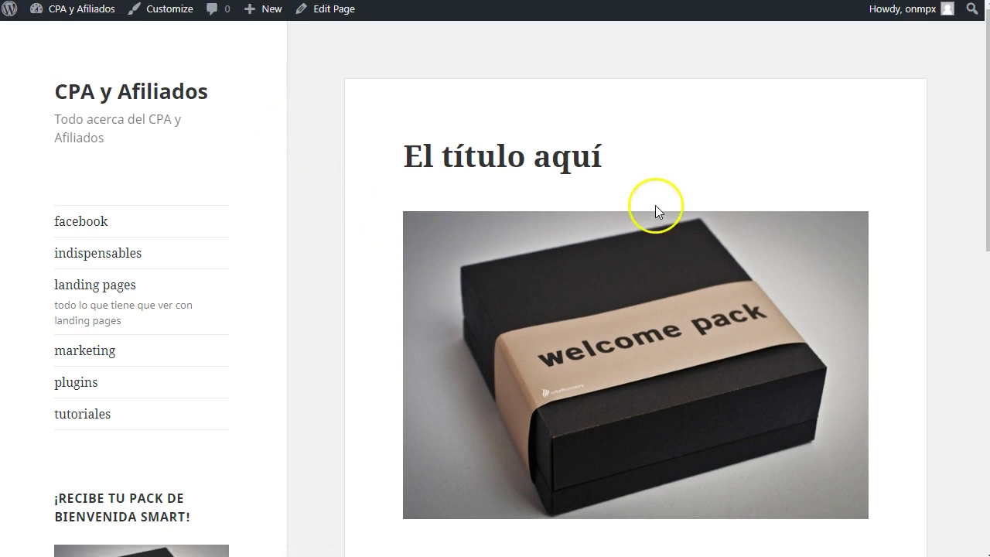
scroll(610, 195, "down", 7)
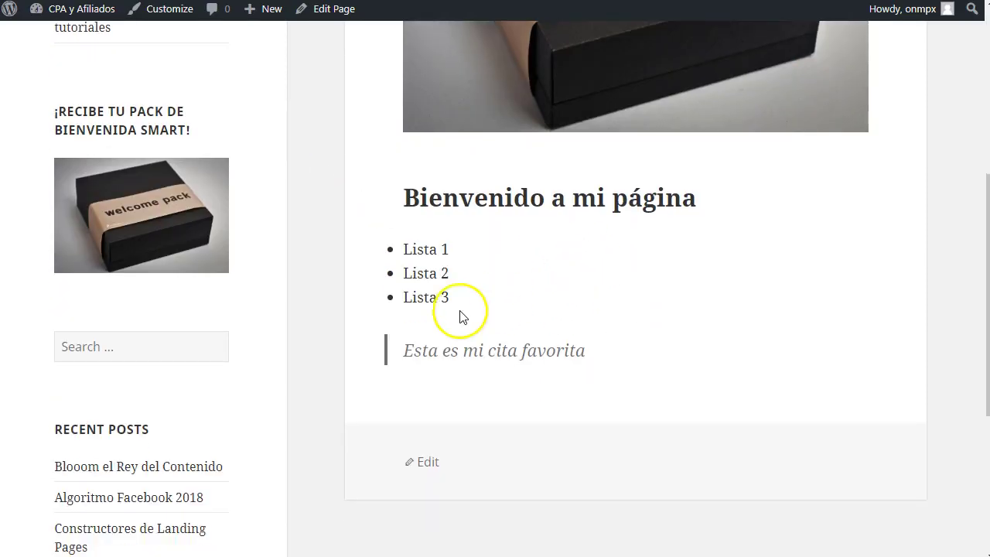
scroll(466, 345, "up", 7)
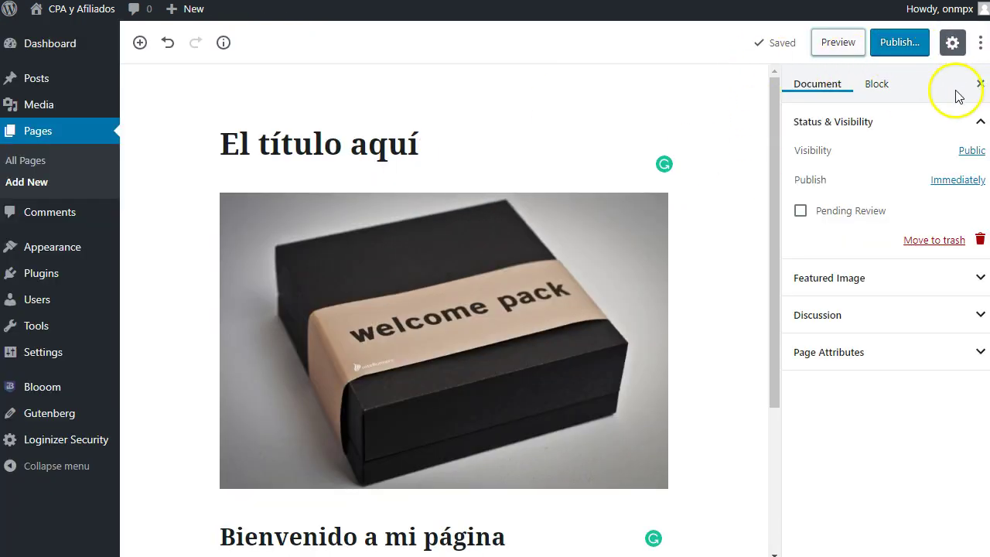
- Look over the editor's view, editor and tool options, and publish the page immediately with public visibility
left_click(979, 46)
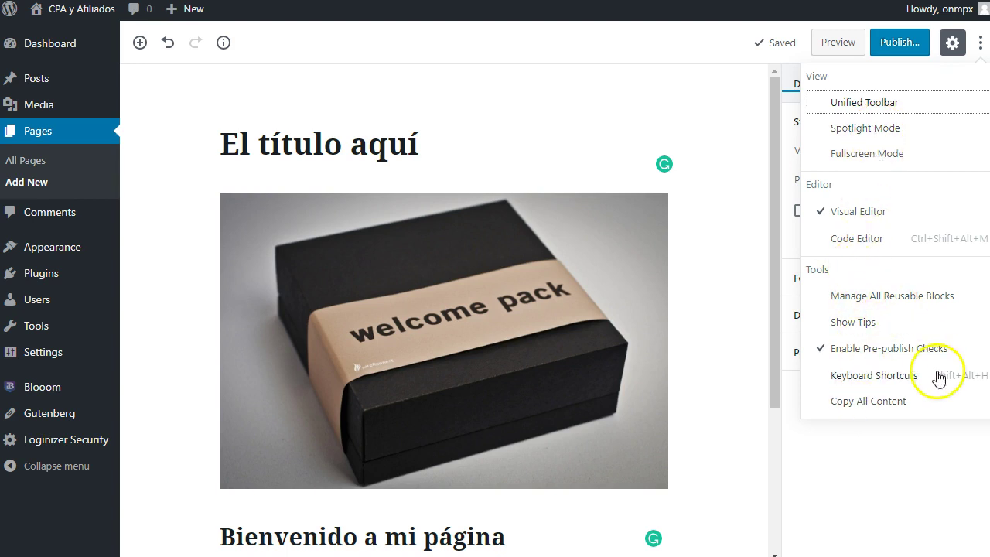
left_click(652, 147)
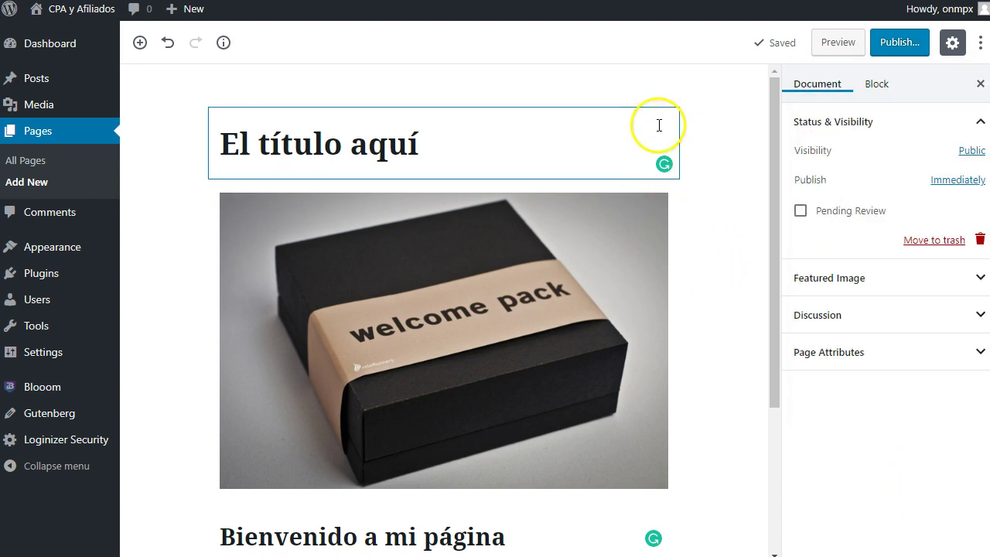
left_click(899, 45)
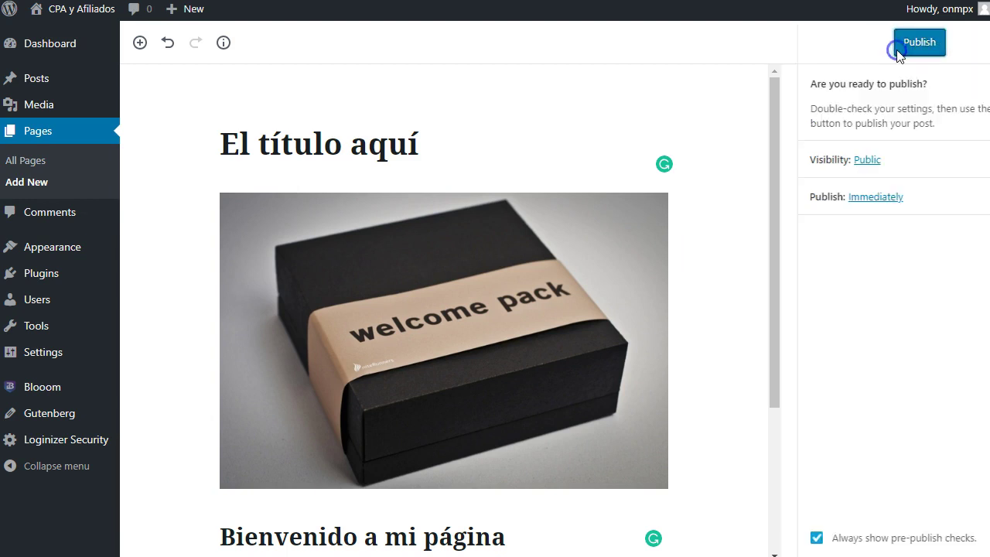
left_click(901, 43)
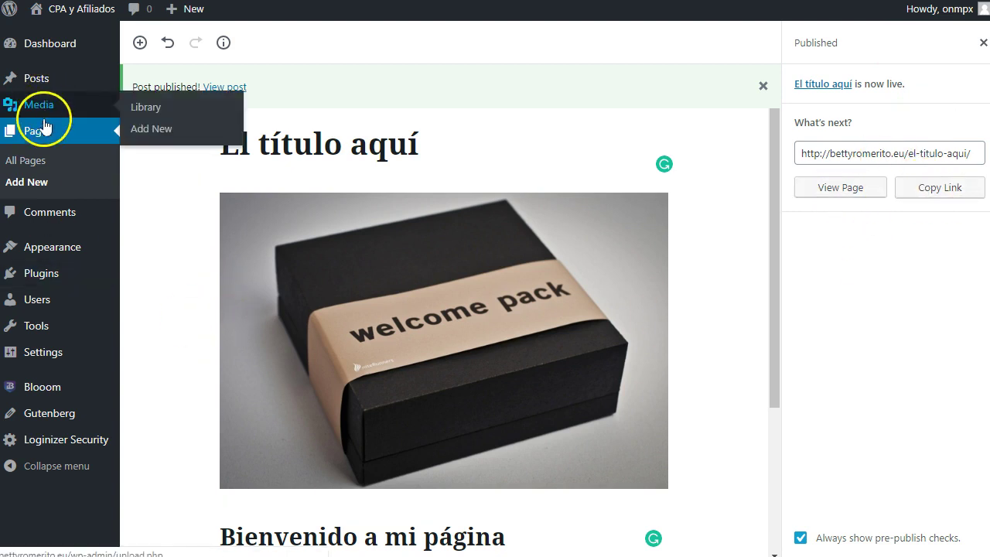
- Open the "El título aquí" page from the list of all pages in the Classic Editor, choosing to continue despite the Gutenberg notice
left_click(36, 169)
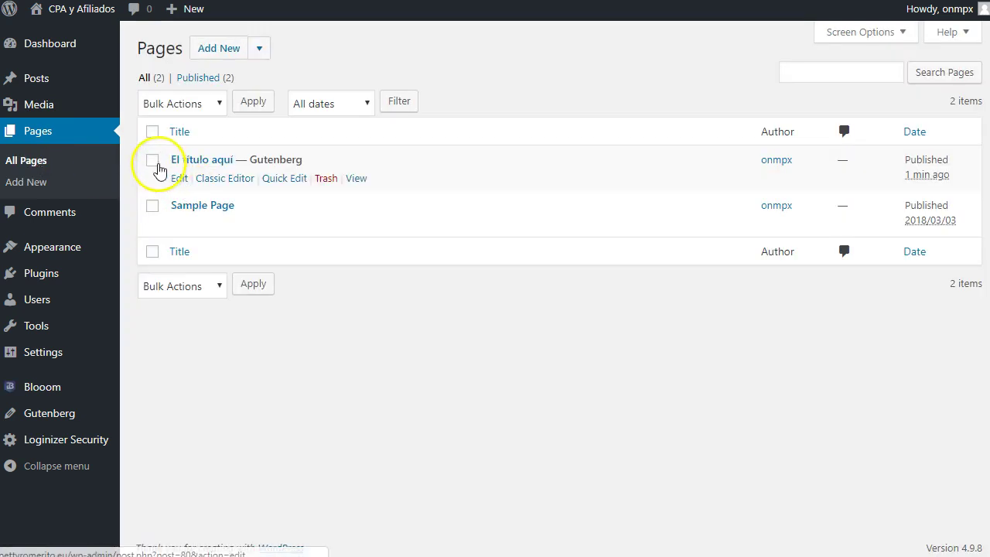
left_click(151, 162)
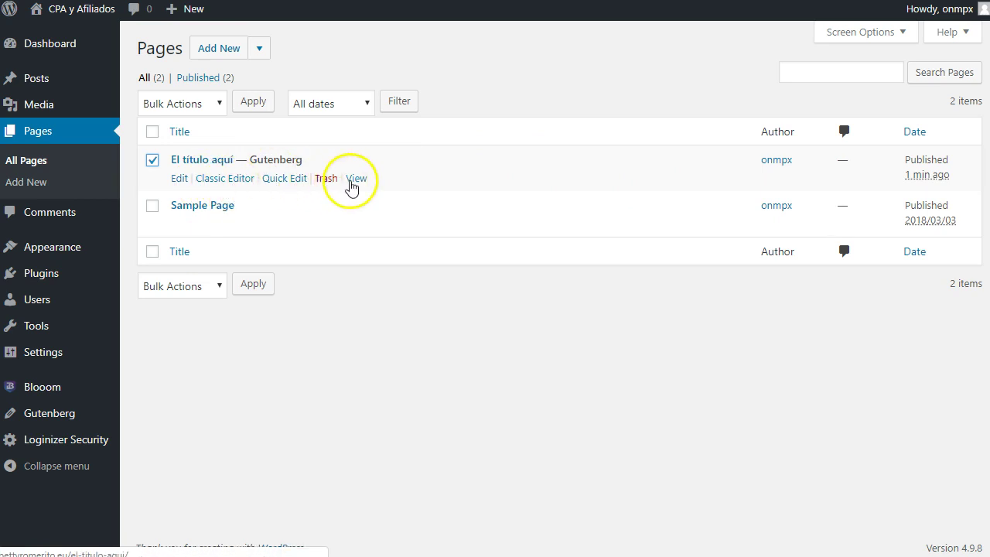
left_click(180, 181)
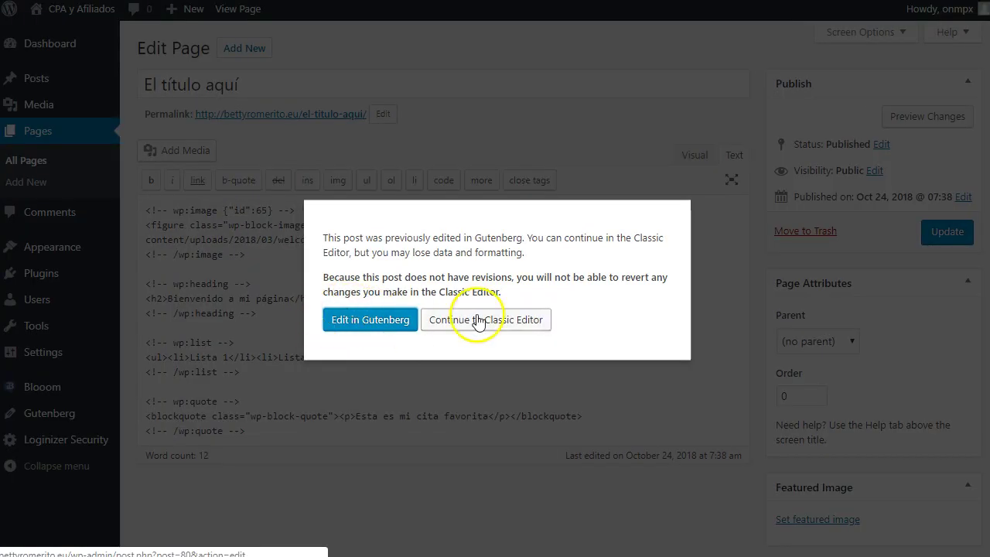
left_click(478, 320)
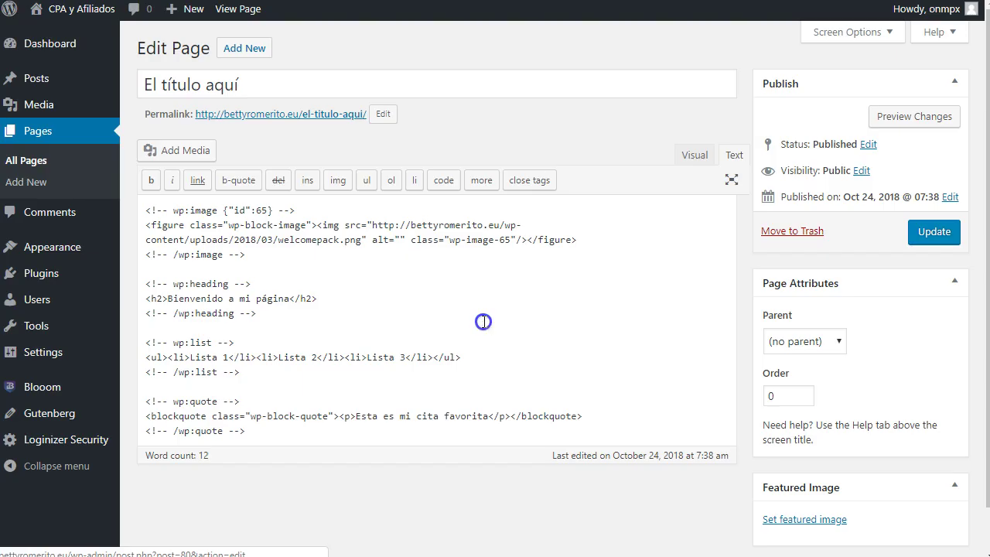
- Check the available parent options in the page attributes and look over the page's block markup
left_click(840, 342)
left_click(896, 334)
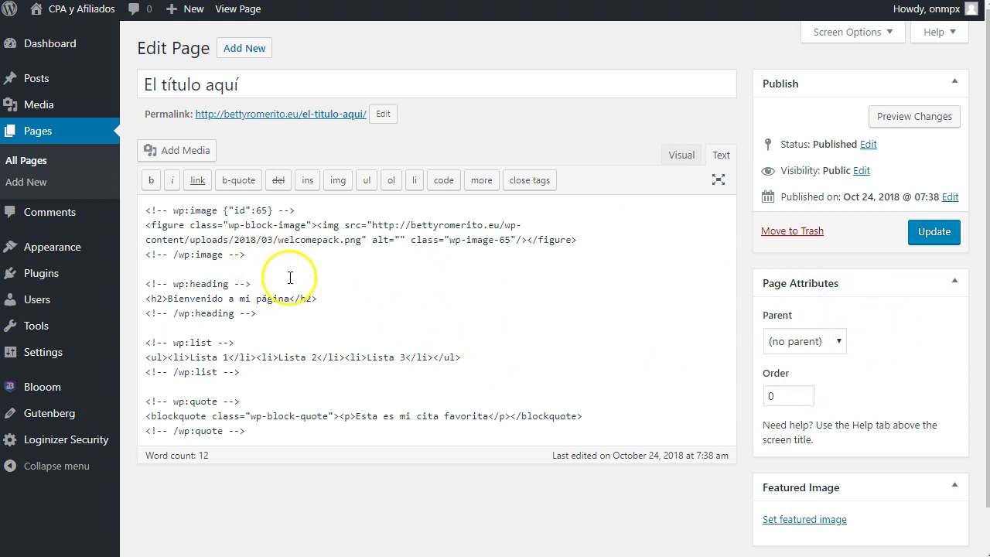
scroll(873, 412, "down", 1)
scroll(874, 413, "up", 1)
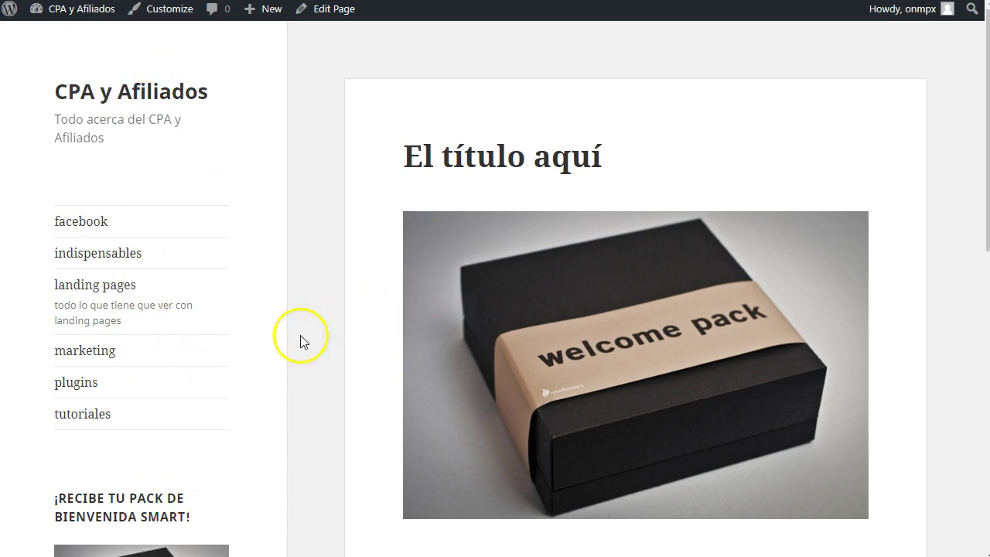
- Review the published "El título aquí" page on the site, from its title and image through to the quote and sidebar
scroll(221, 415, "down", 6)
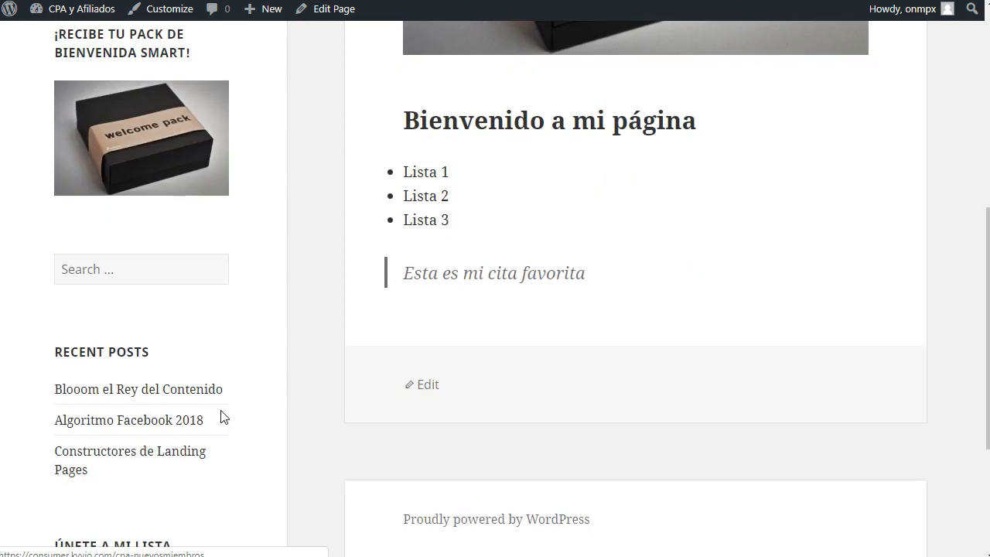
scroll(220, 417, "down", 2)
scroll(220, 417, "up", 8)
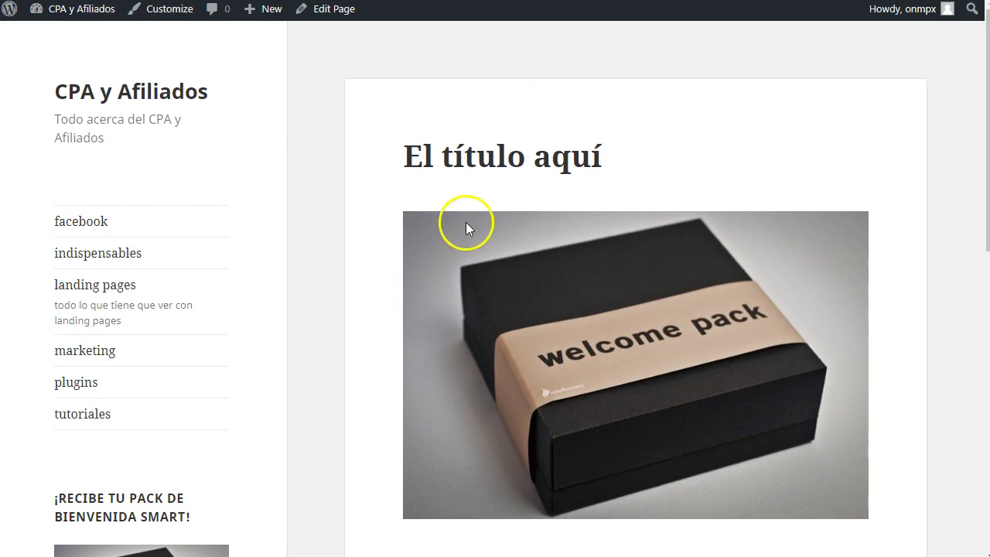
scroll(464, 303, "down", 9)
scroll(464, 303, "up", 7)
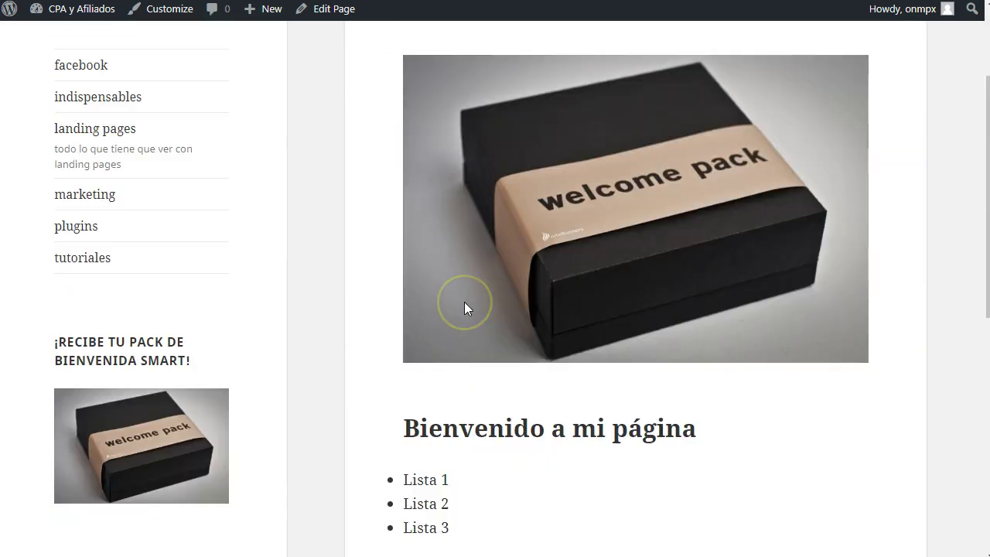
scroll(464, 301, "up", 3)
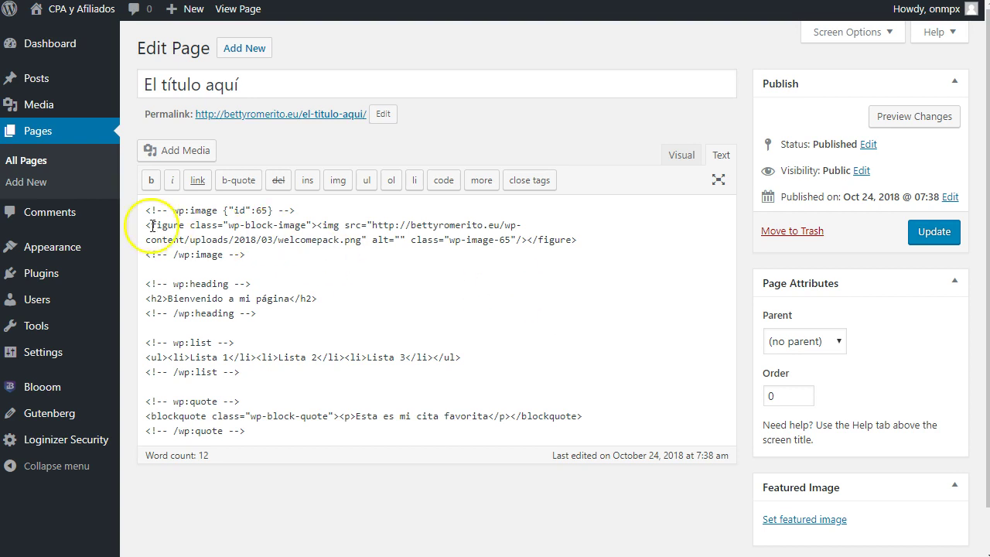
- Activate the installed Latest theme in place of Twenty Fifteen
mouse_move(92, 262)
left_click(144, 258)
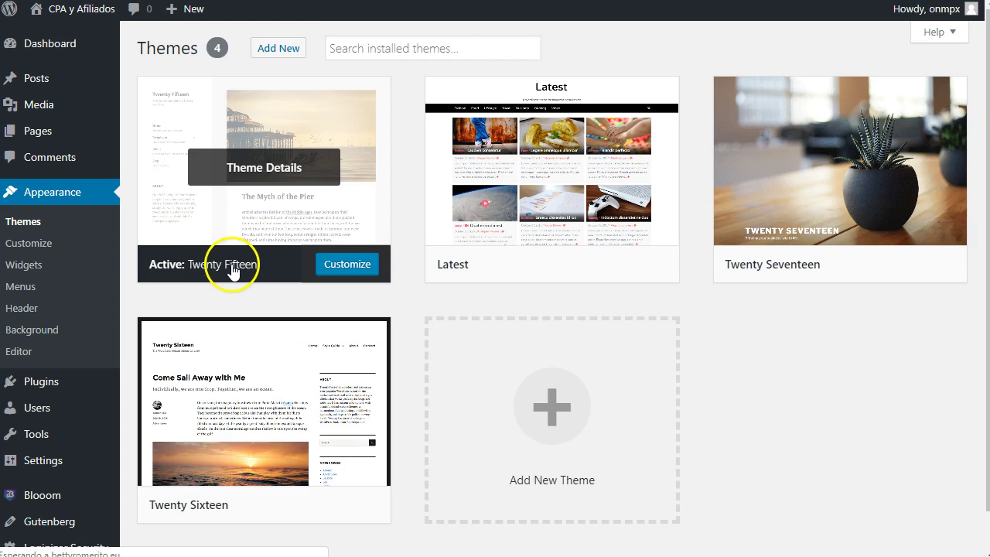
left_click(572, 265)
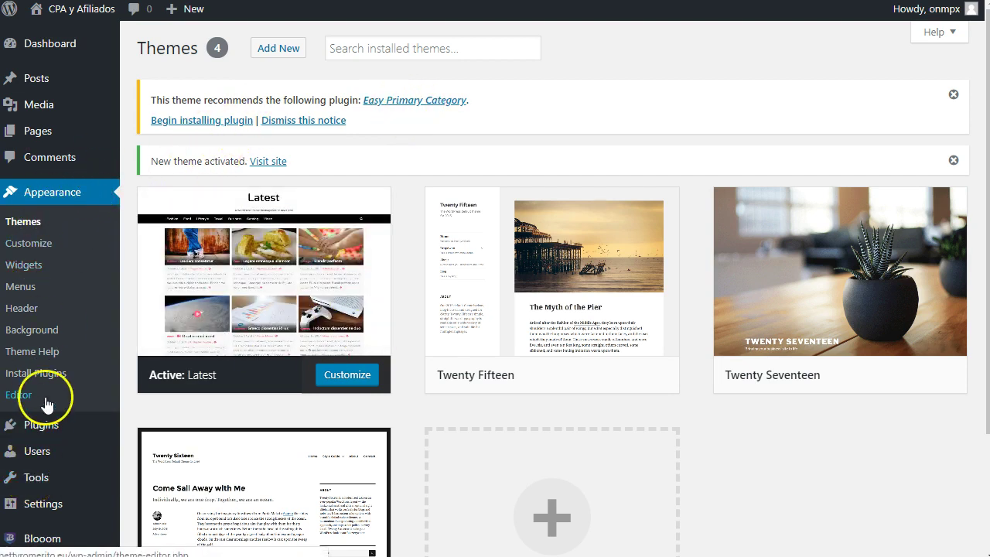
- Check how the "El título aquí" page looks on the site with the Latest theme
left_click(77, 9)
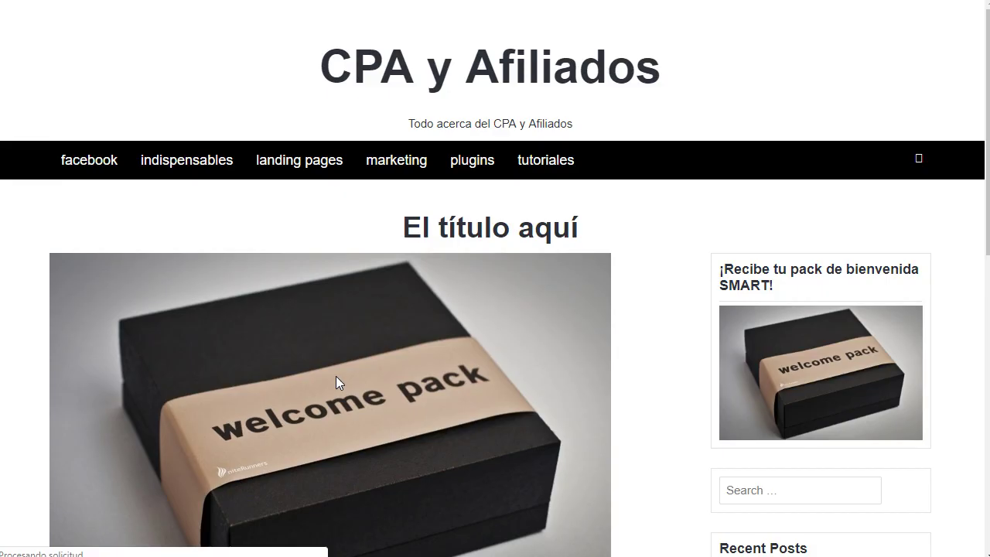
scroll(277, 237, "down", 3)
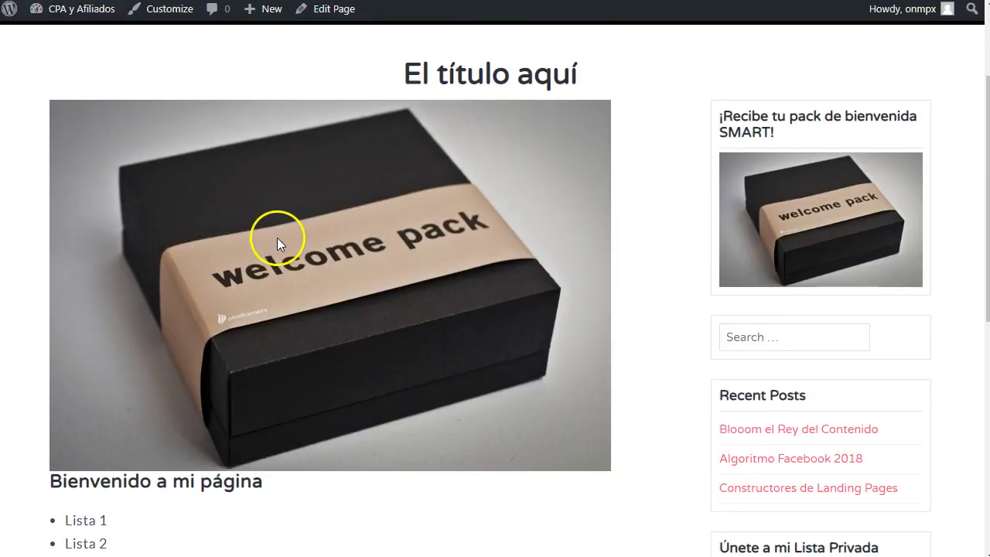
scroll(790, 285, "down", 3)
scroll(795, 341, "up", 6)
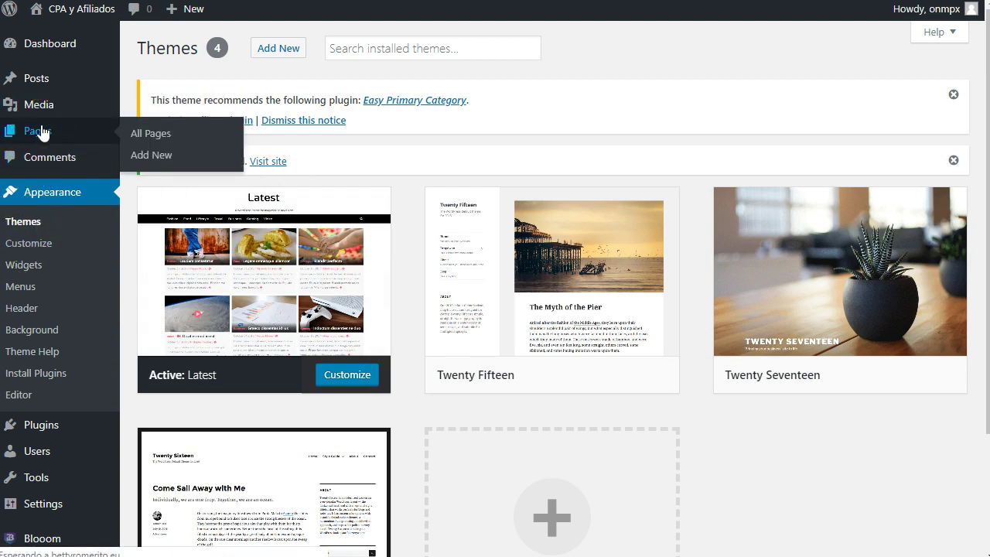
- Reopen the "El título aquí" page in the Classic Editor despite the Gutenberg notice and check its page attributes for layout choices
left_click(42, 133)
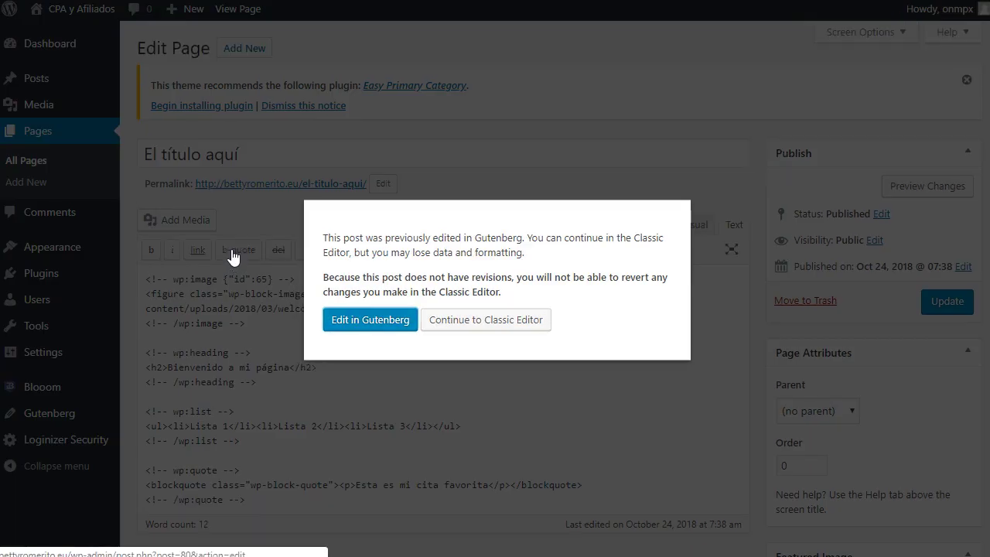
left_click(477, 320)
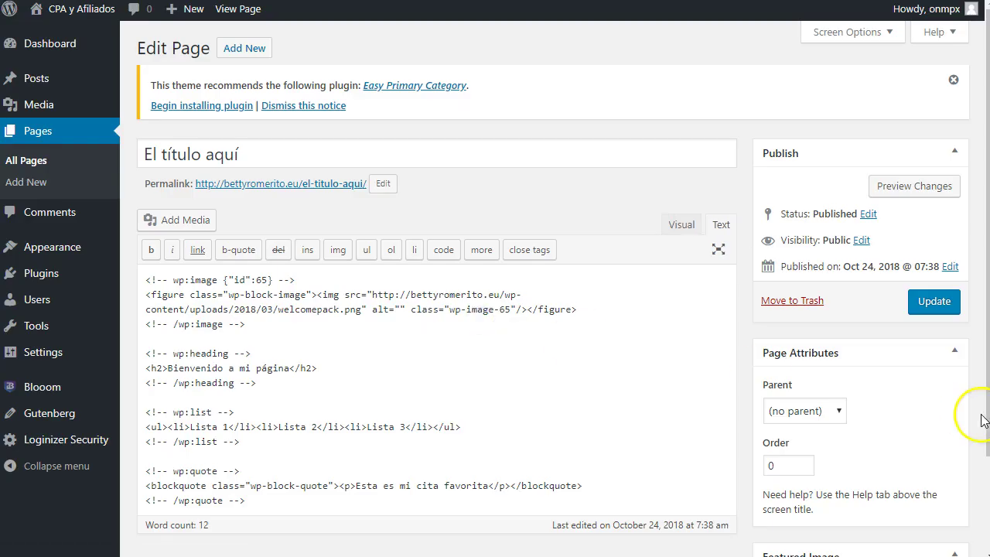
scroll(850, 406, "down", 3)
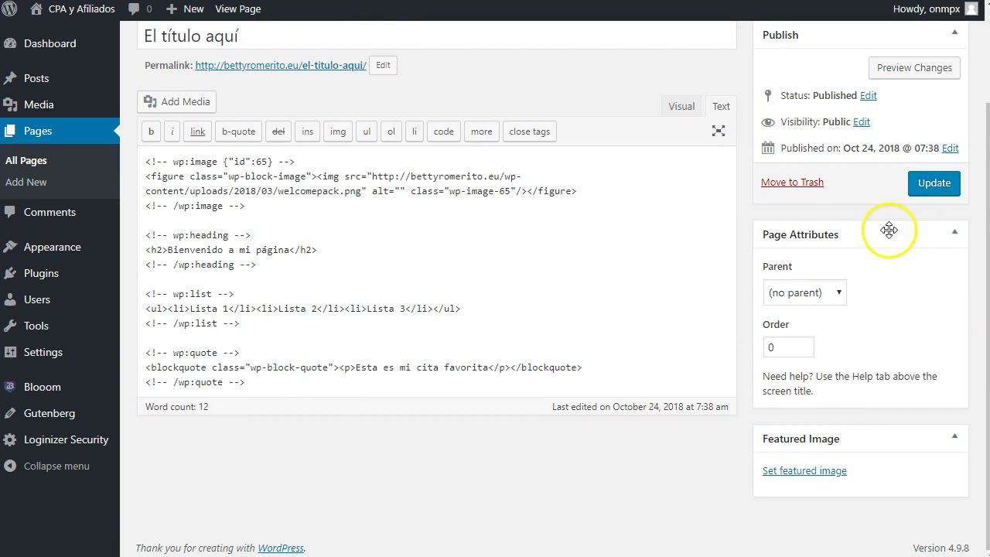
scroll(879, 232, "up", 1)
left_click(829, 371)
left_click(829, 371)
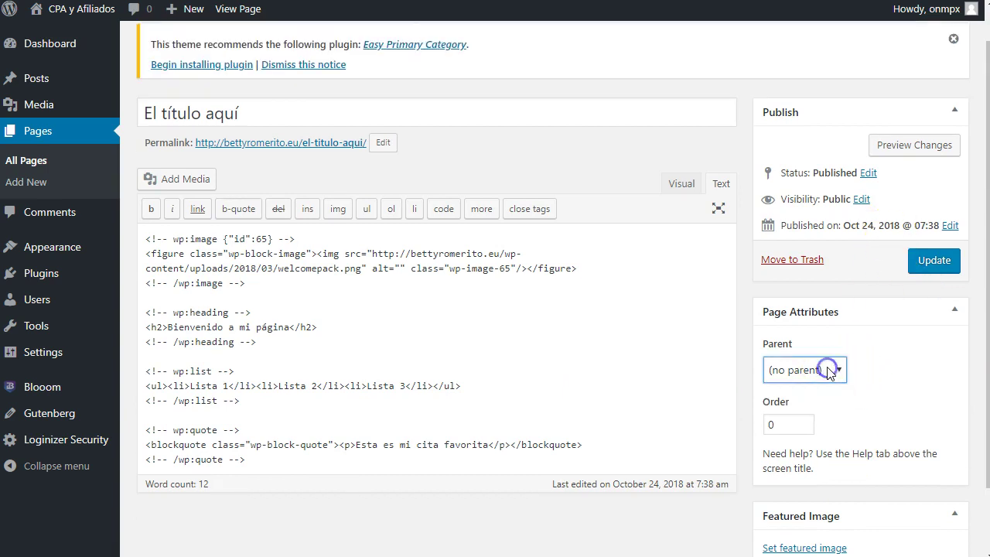
scroll(879, 383, "down", 1)
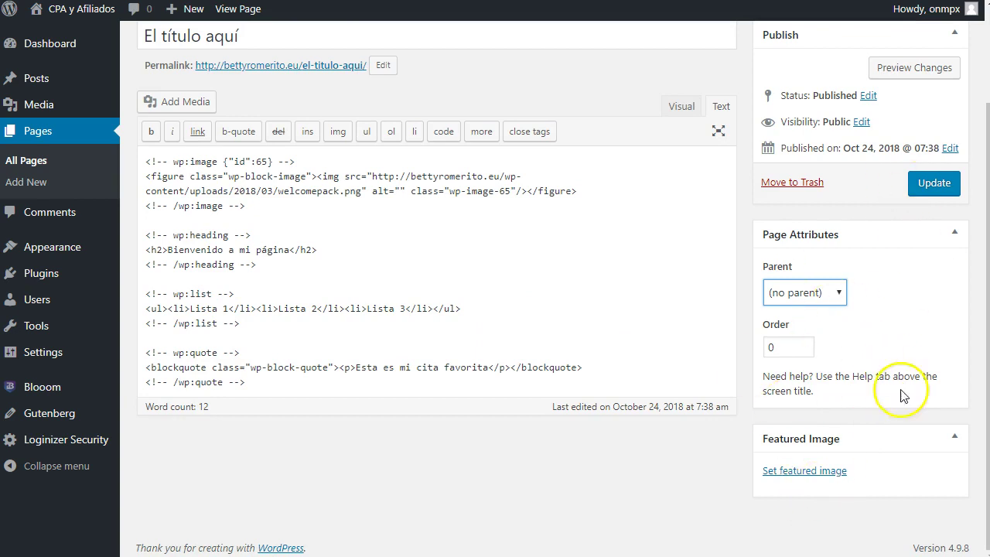
scroll(817, 376, "up", 2)
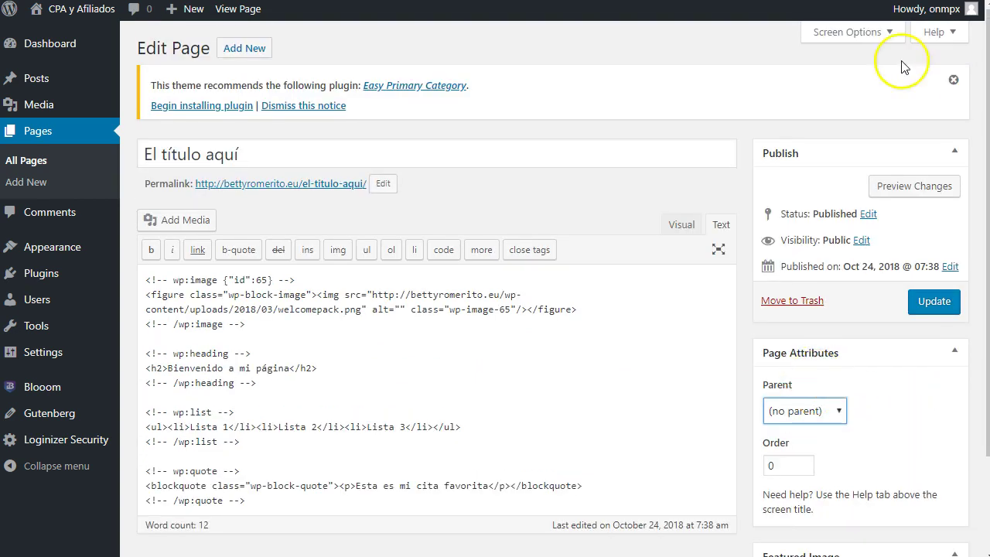
- Set the edit screen's layout to 1 column and update the page, continuing in the Classic Editor
left_click(889, 37)
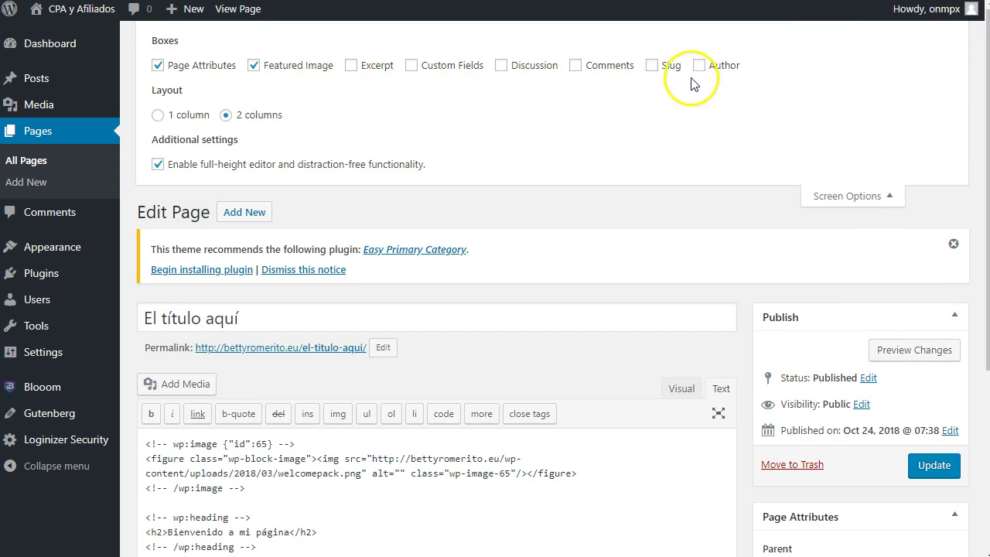
left_click(160, 116)
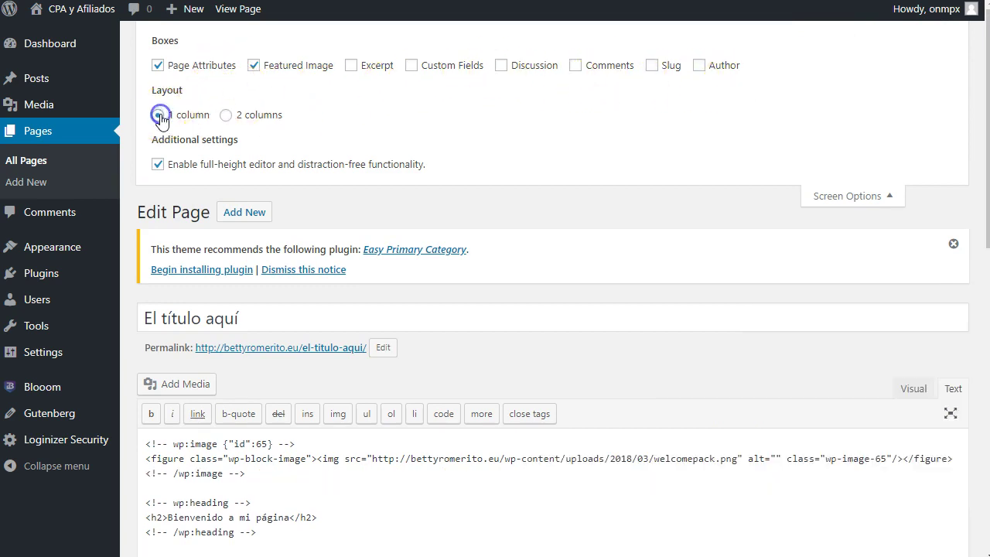
left_click(862, 196)
scroll(726, 347, "down", 5)
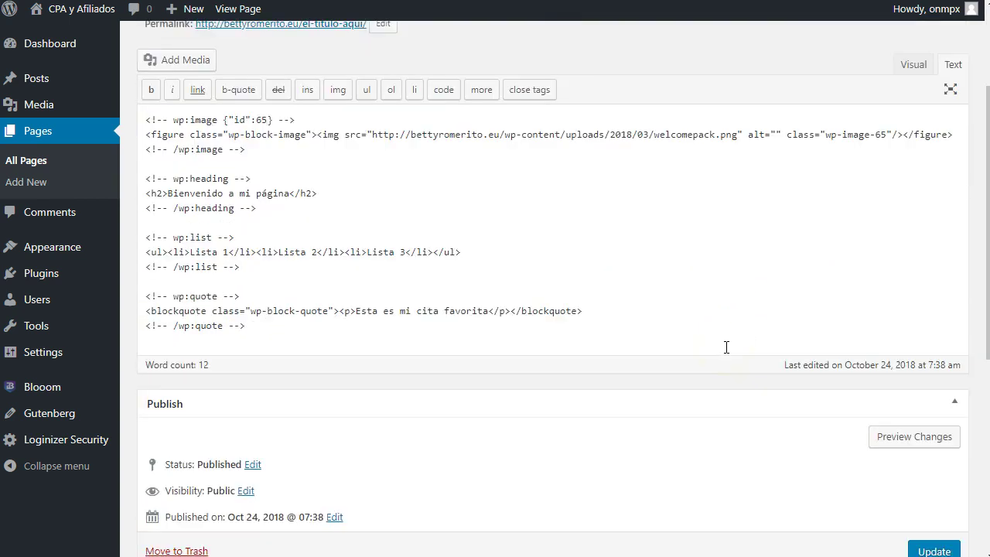
left_click(939, 325)
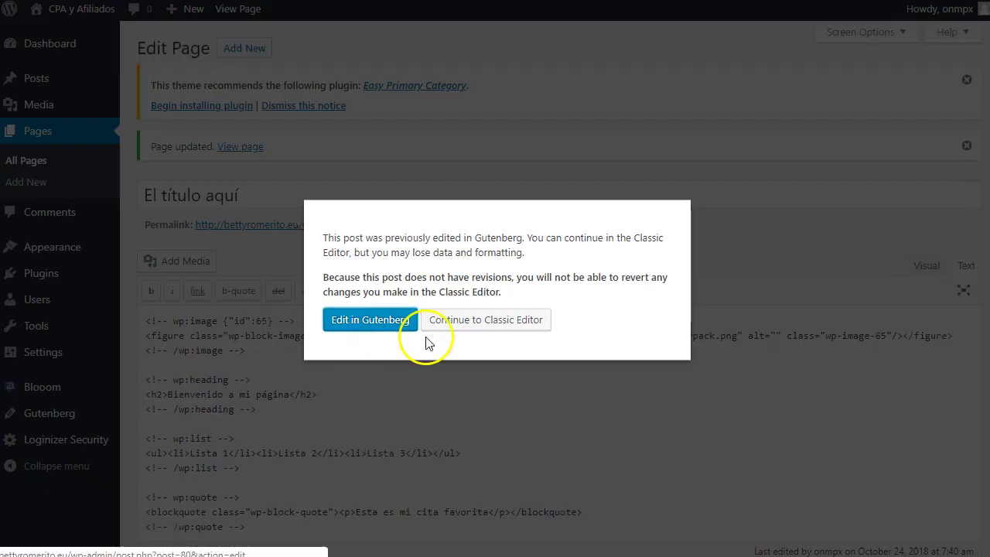
left_click(459, 325)
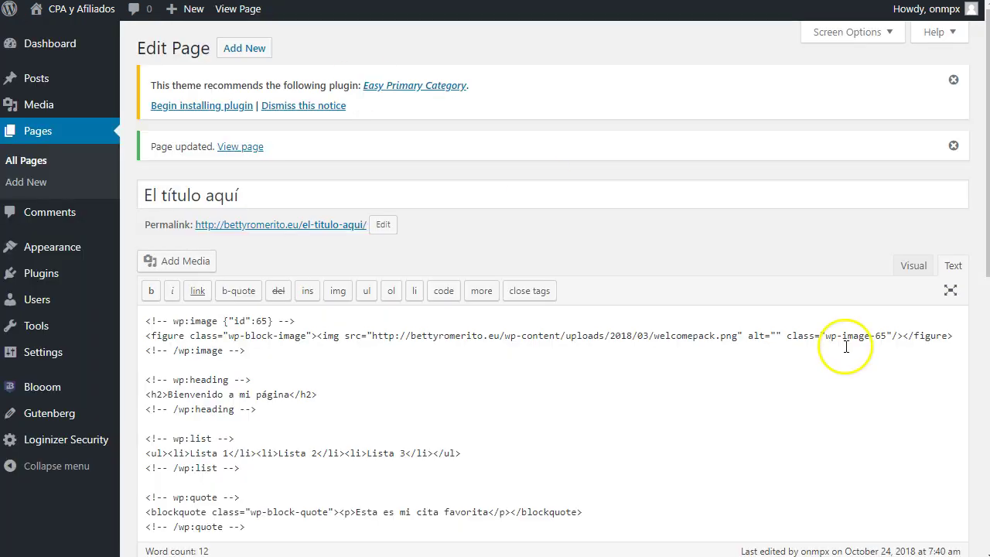
- Switch the page content to the visual editor and update the page again, continuing in the Classic Editor
left_click(912, 265)
scroll(474, 372, "down", 8)
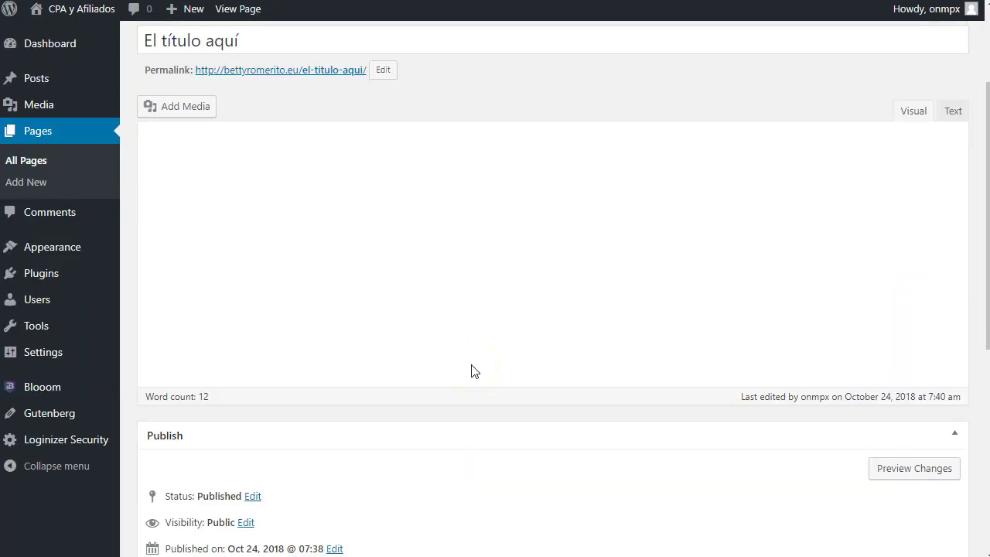
scroll(472, 371, "down", 4)
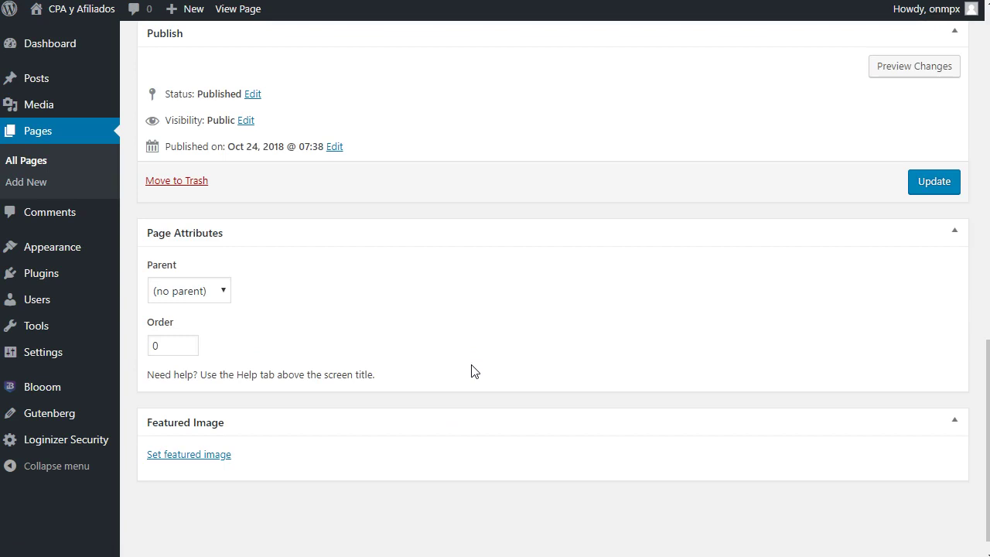
left_click(945, 182)
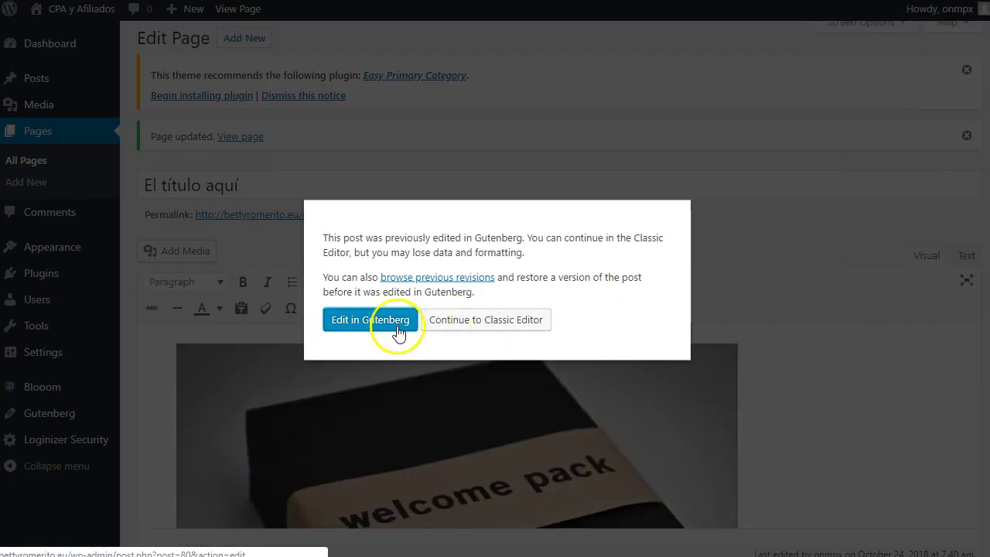
left_click(521, 323)
- Preview the updated page and examine its content, sidebar and footer in the Latest theme, then close the preview
scroll(843, 345, "down", 8)
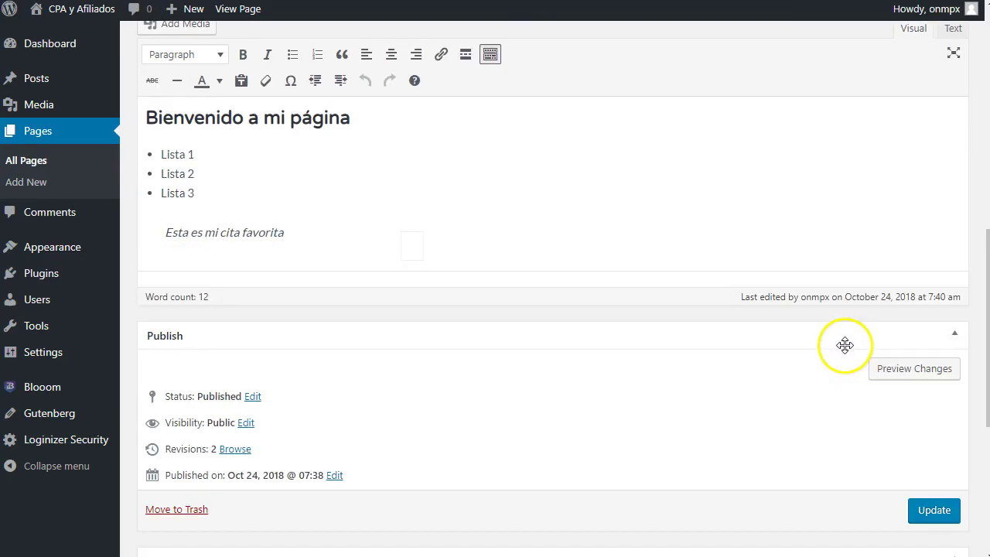
left_click(933, 369)
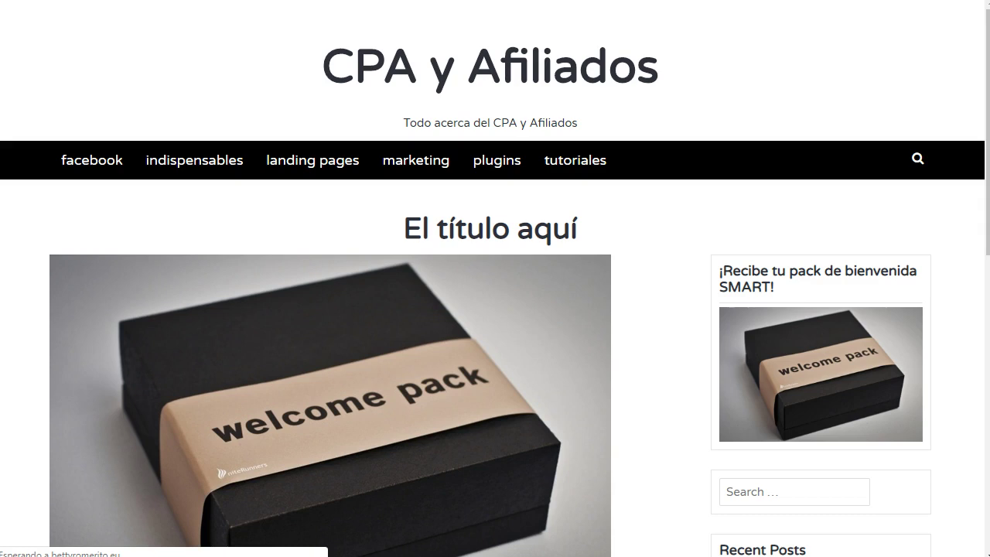
scroll(336, 309, "down", 10)
scroll(334, 308, "down", 1)
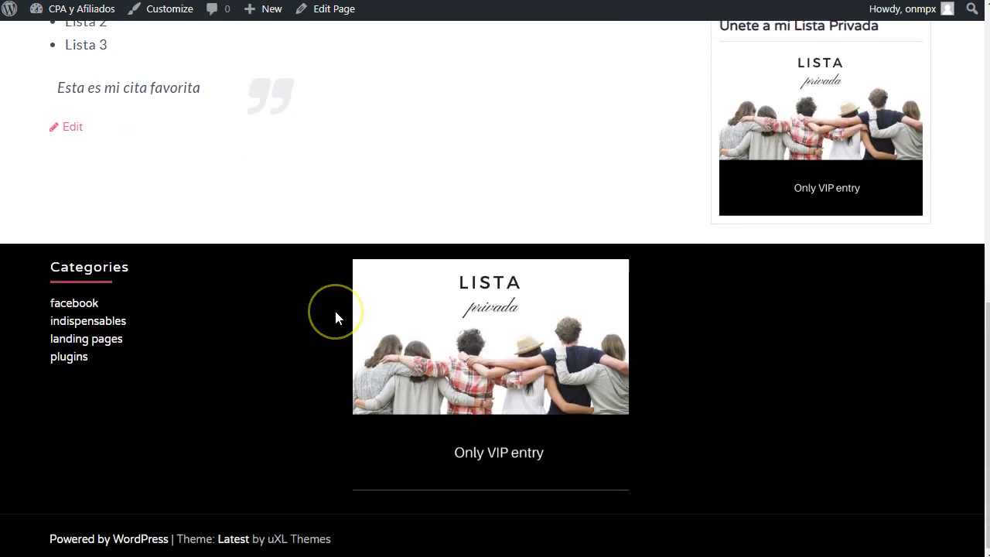
scroll(333, 316, "up", 4)
scroll(333, 316, "down", 4)
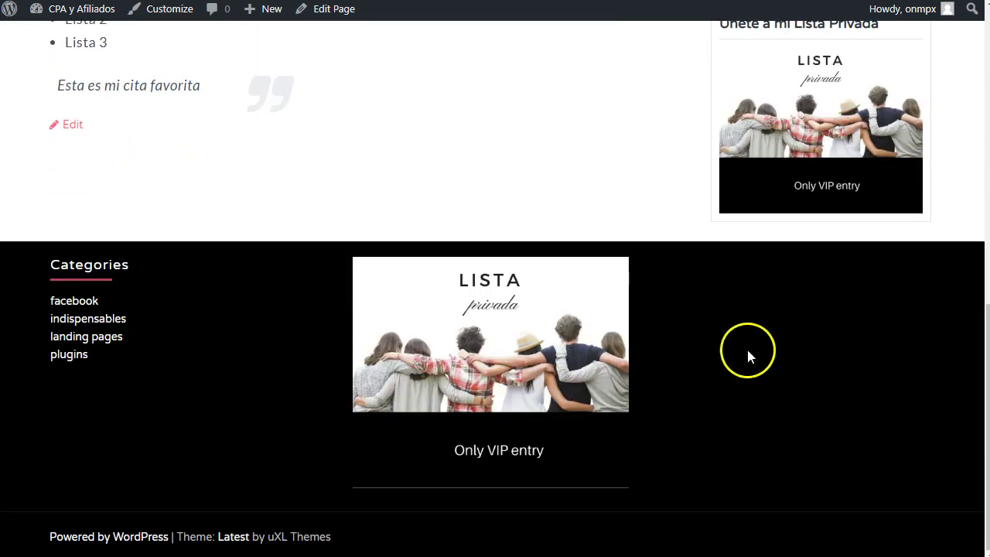
scroll(411, 313, "up", 10)
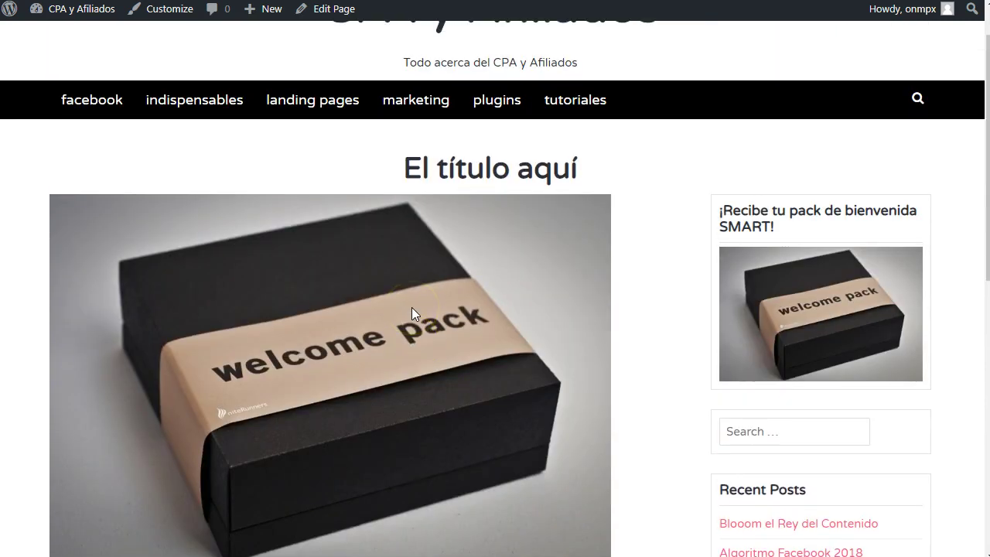
scroll(514, 203, "down", 4)
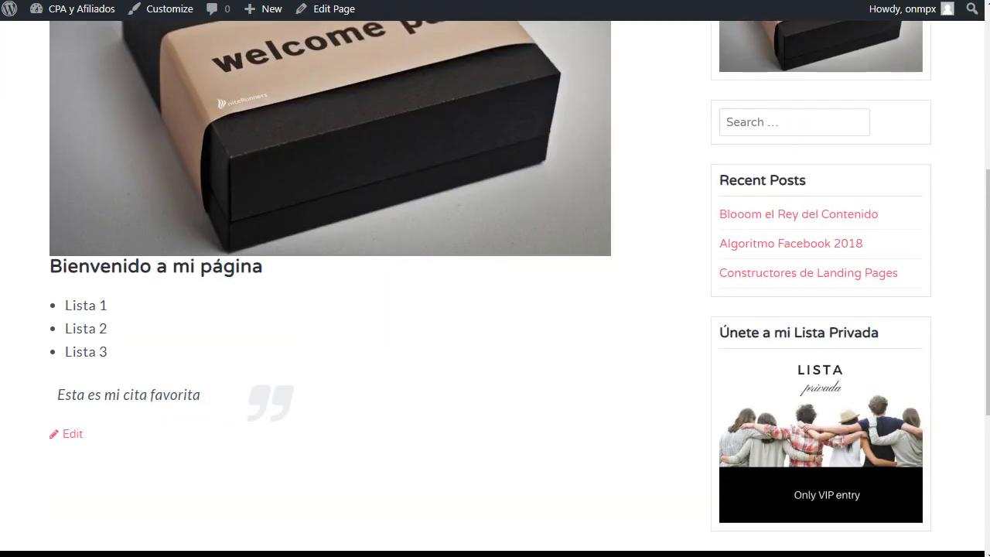
key("ctrl+w")
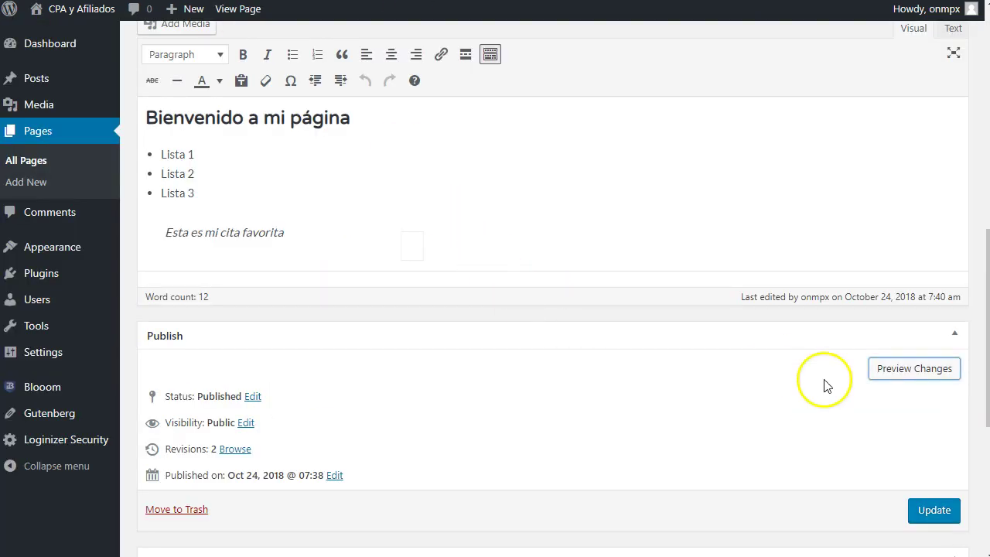
scroll(339, 360, "up", 8)
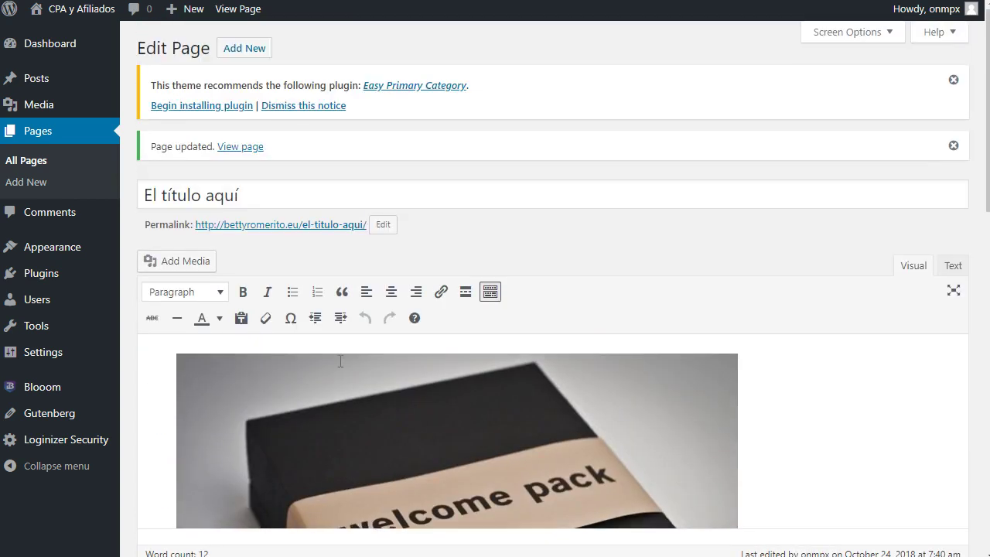
left_click(43, 280)
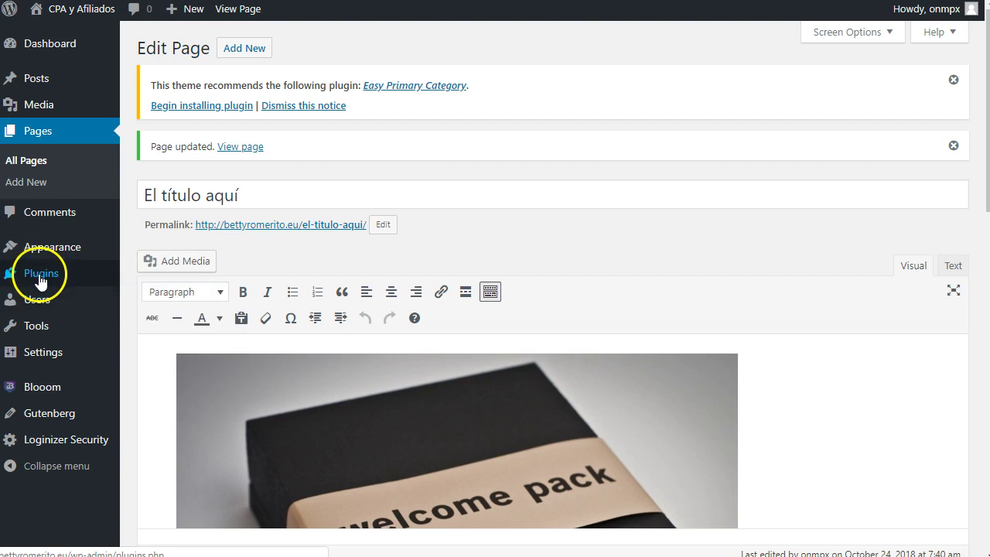
mouse_move(23, 253)
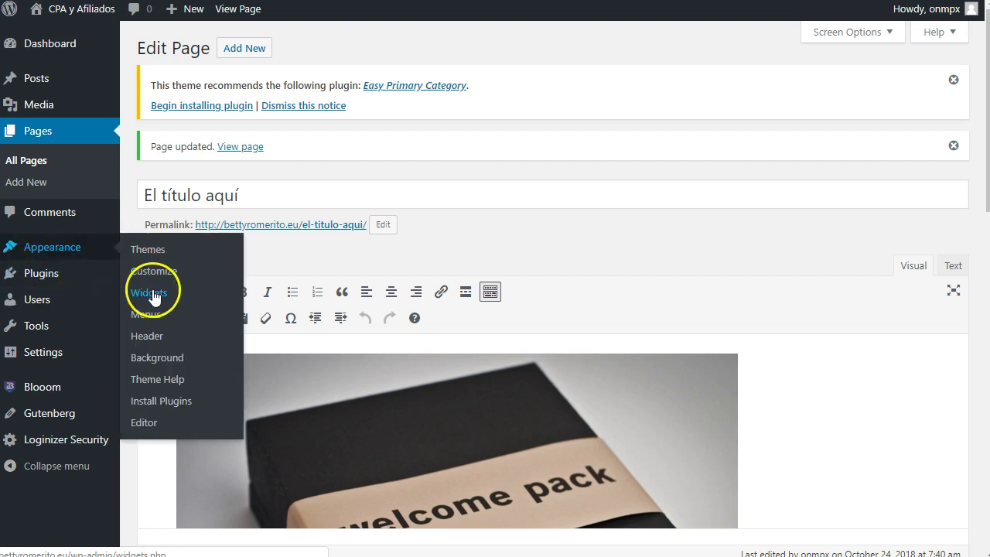
- Open the theme's widget management page, check the Sidebar area's widgets and collapse that area
left_click(750, 297)
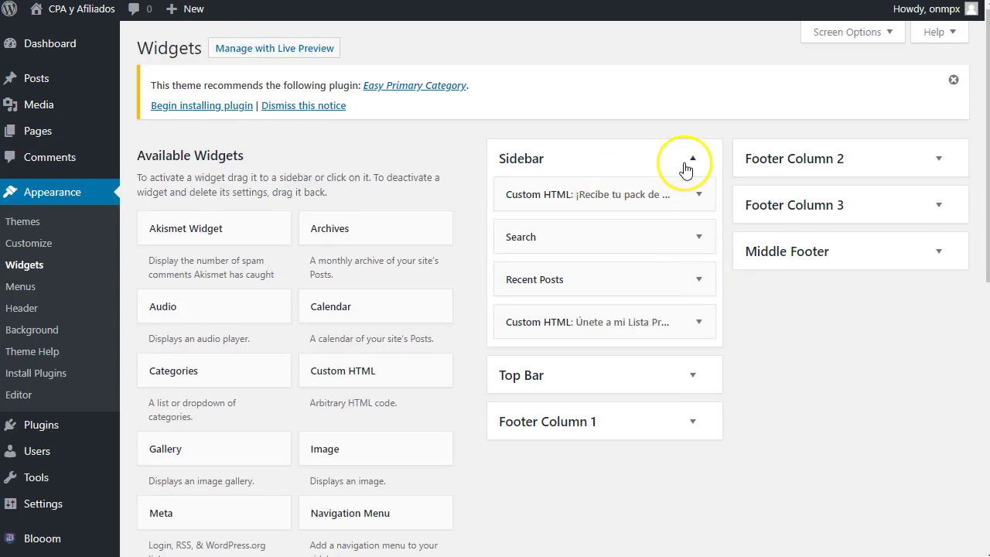
left_click(587, 157)
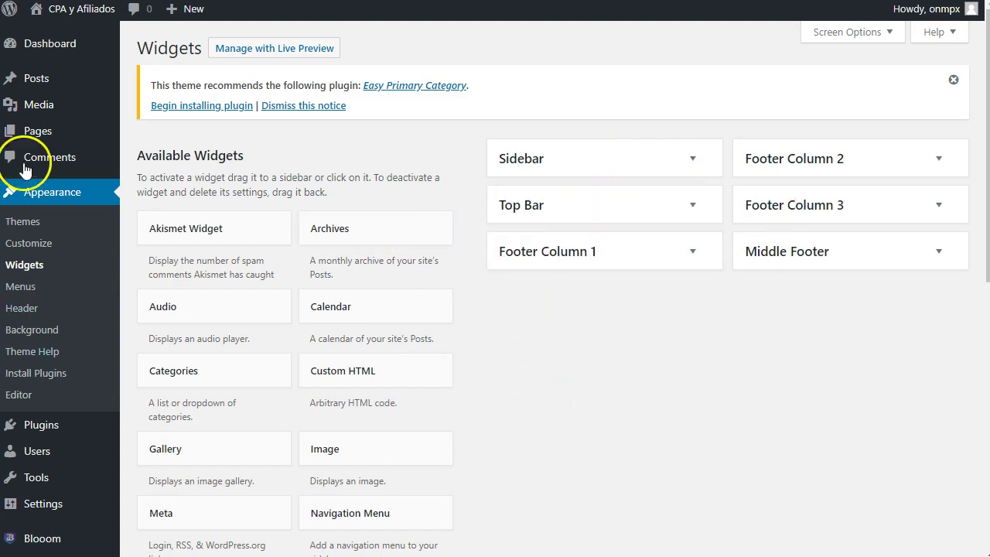
- Open the "El título aquí" page in the Gutenberg editor and review its blocks
mouse_move(45, 135)
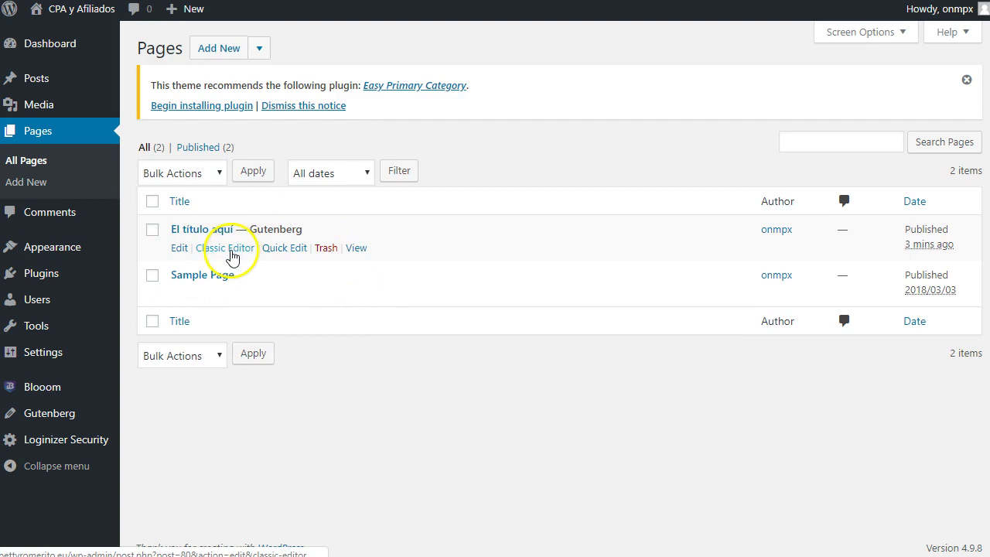
left_click(179, 249)
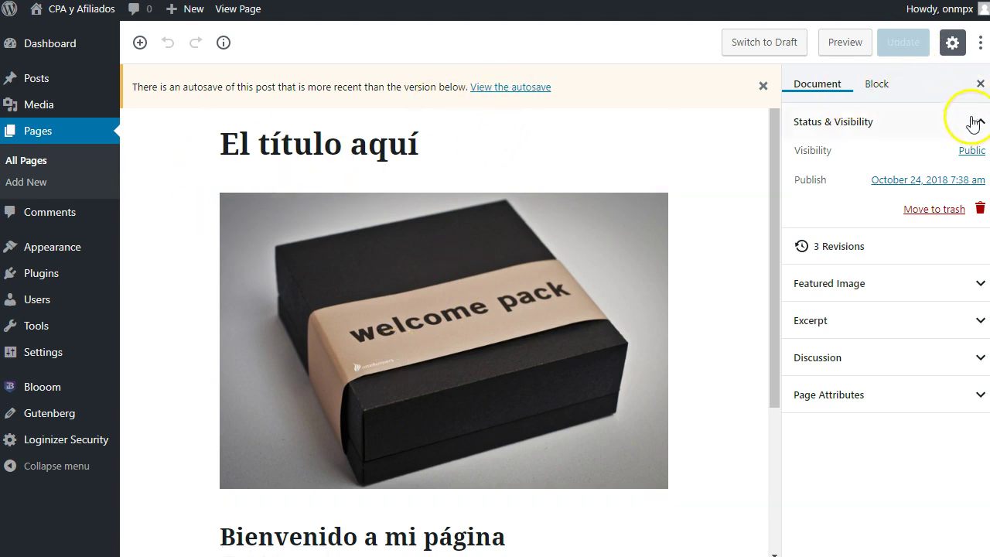
scroll(361, 418, "down", 3)
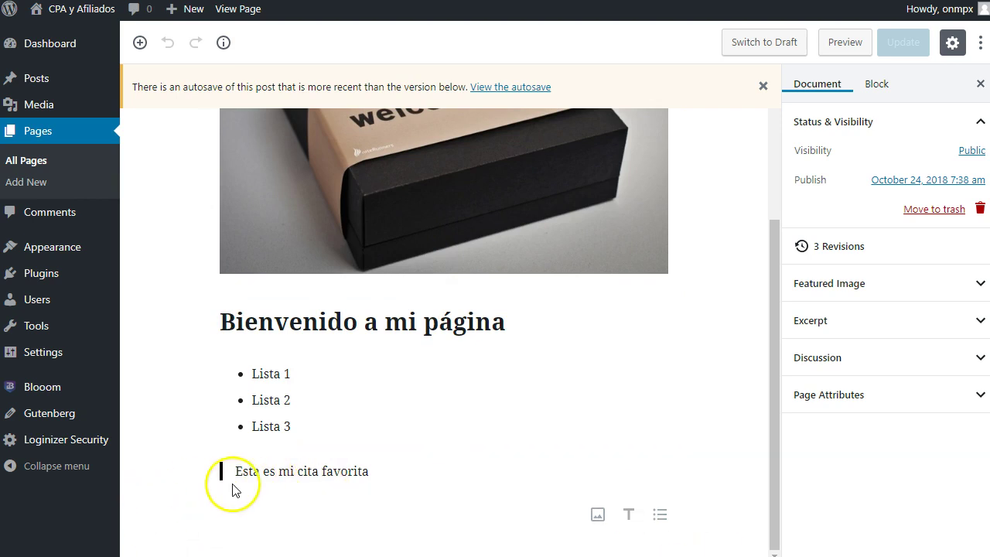
- Move the "Esta es mi cita favorita" quote block up two positions, between the image and the heading
left_click_drag(190, 469, 193, 263)
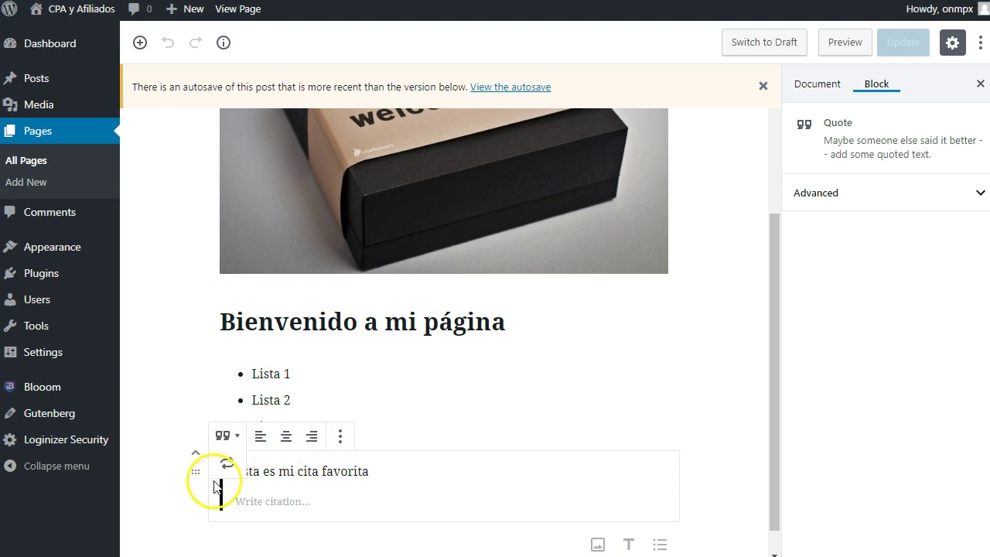
left_click(195, 454)
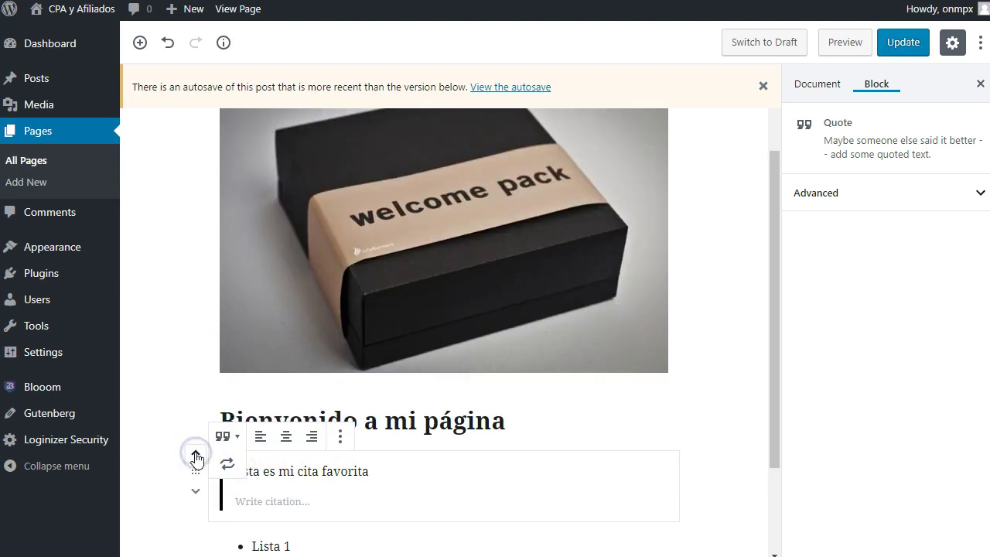
left_click(196, 456)
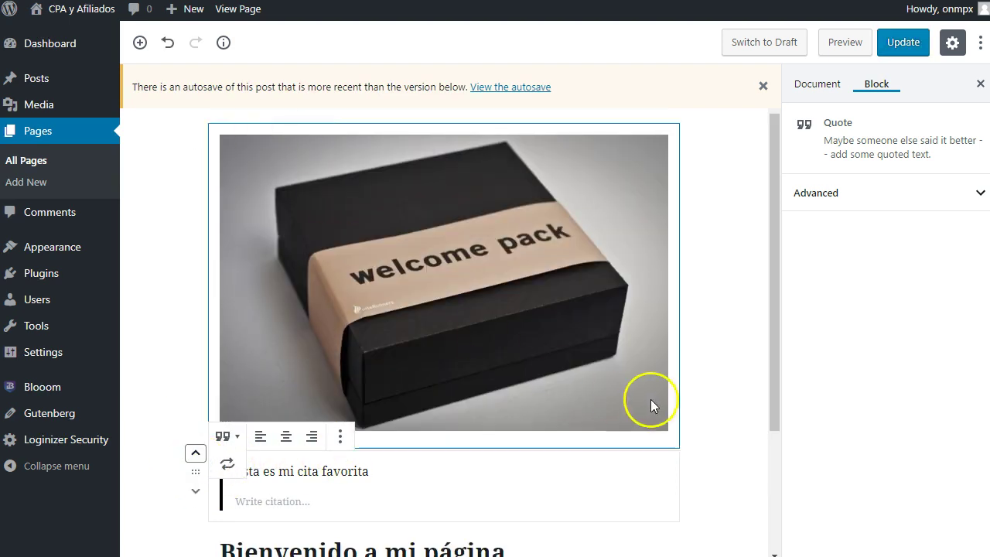
left_click(736, 392)
scroll(725, 350, "down", 4)
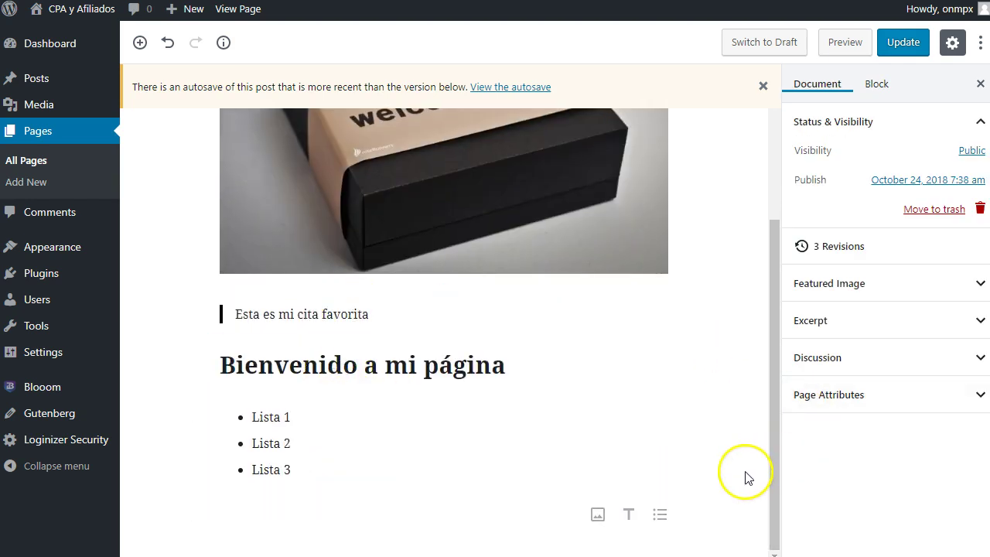
- Check the Page Attributes and the available Parent Page choices, keeping (no parent), then collapse the section
left_click(977, 397)
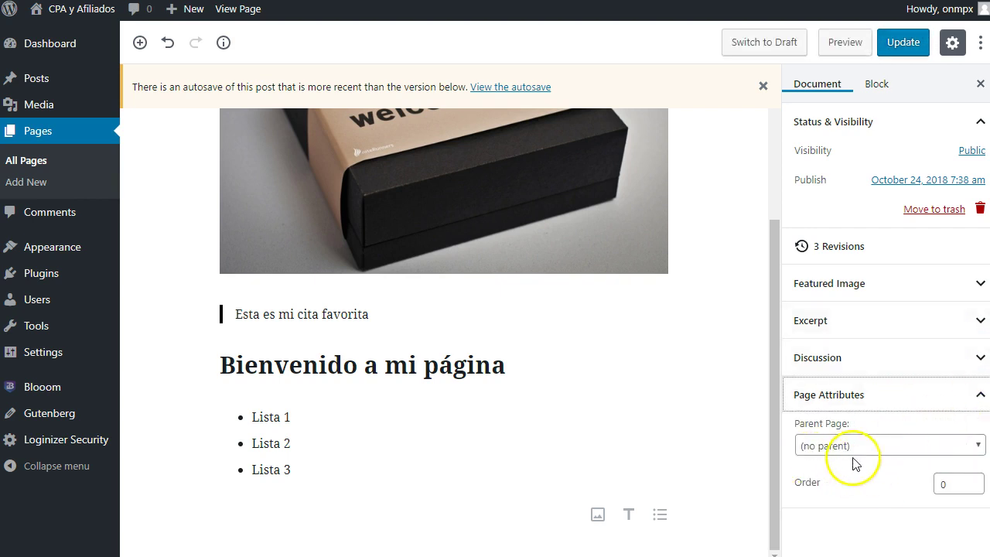
left_click(856, 447)
left_click(856, 447)
left_click(856, 447)
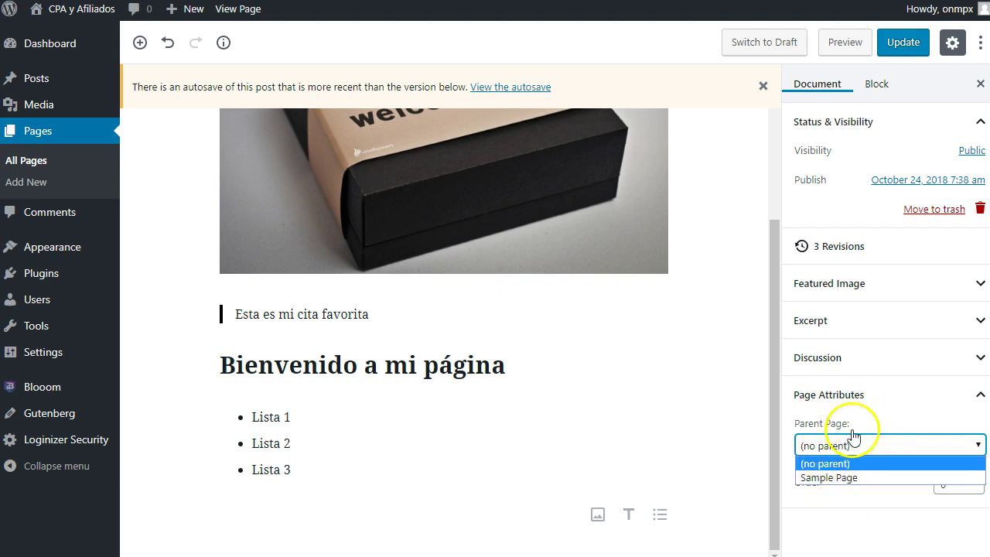
left_click(851, 396)
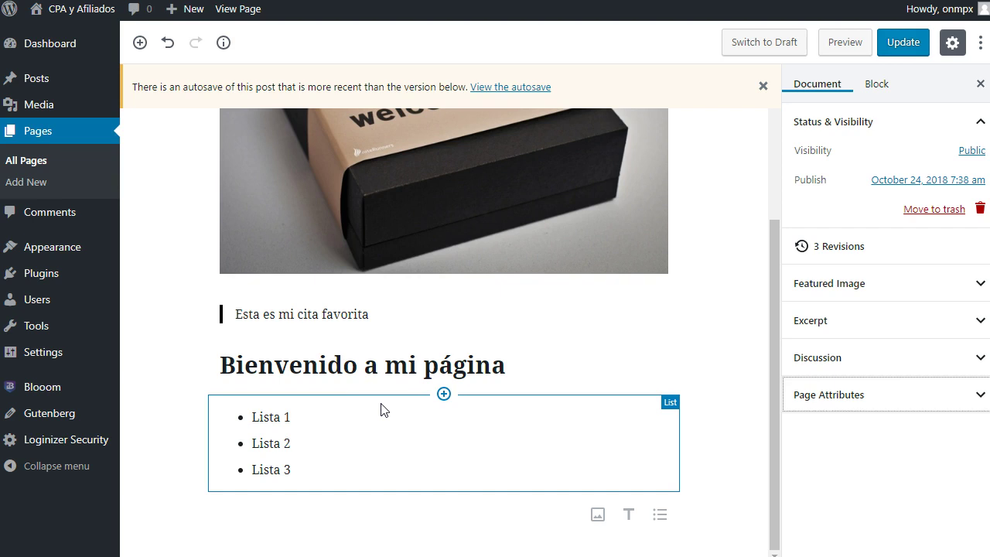
scroll(314, 225, "up", 3)
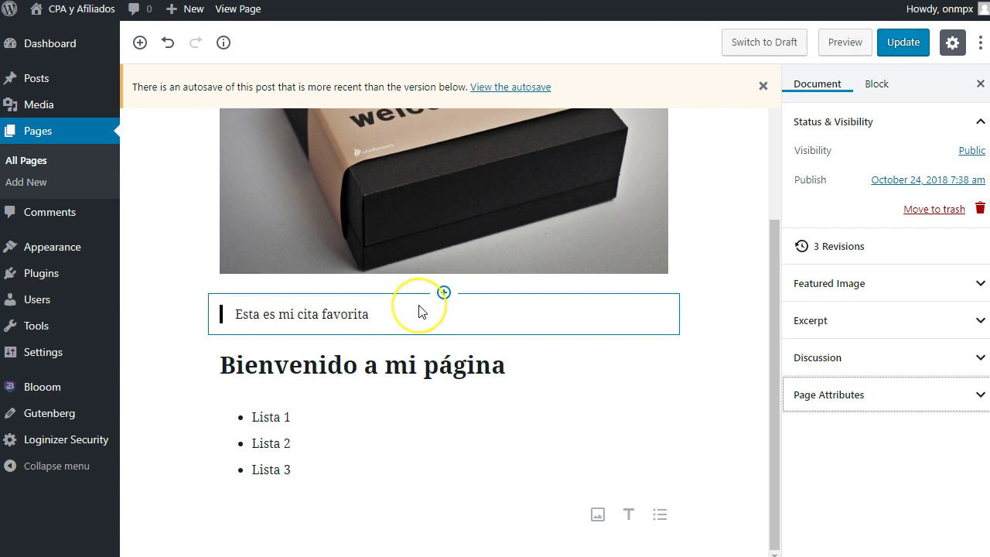
- Dismiss the autosave notice and leave the page editor for the site's themes, discarding the unsaved changes
left_click(764, 89)
mouse_move(37, 247)
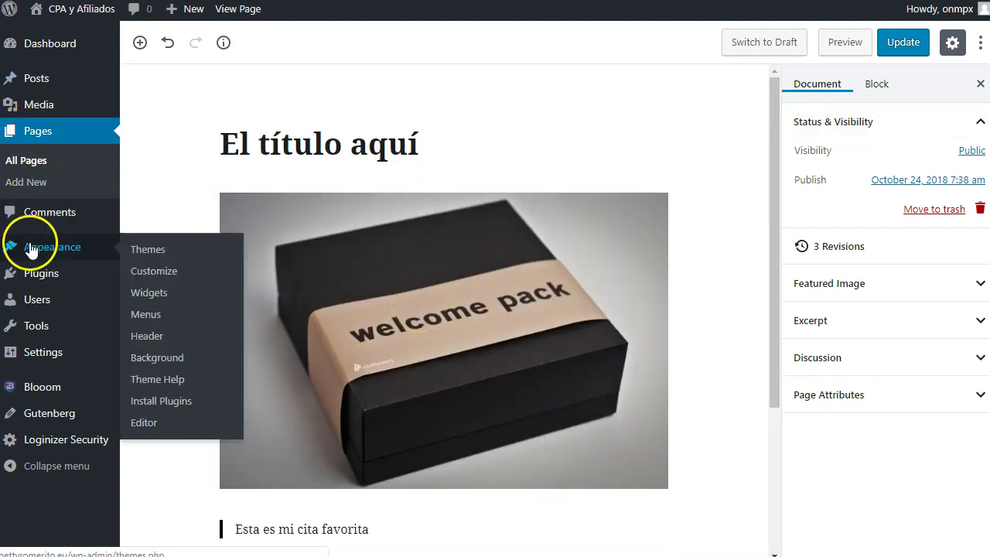
left_click(139, 259)
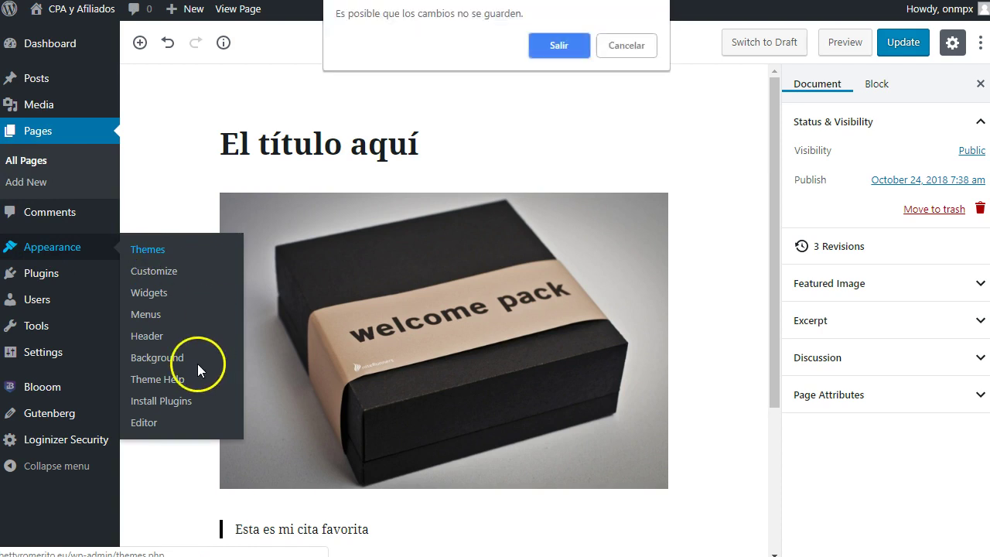
left_click(559, 45)
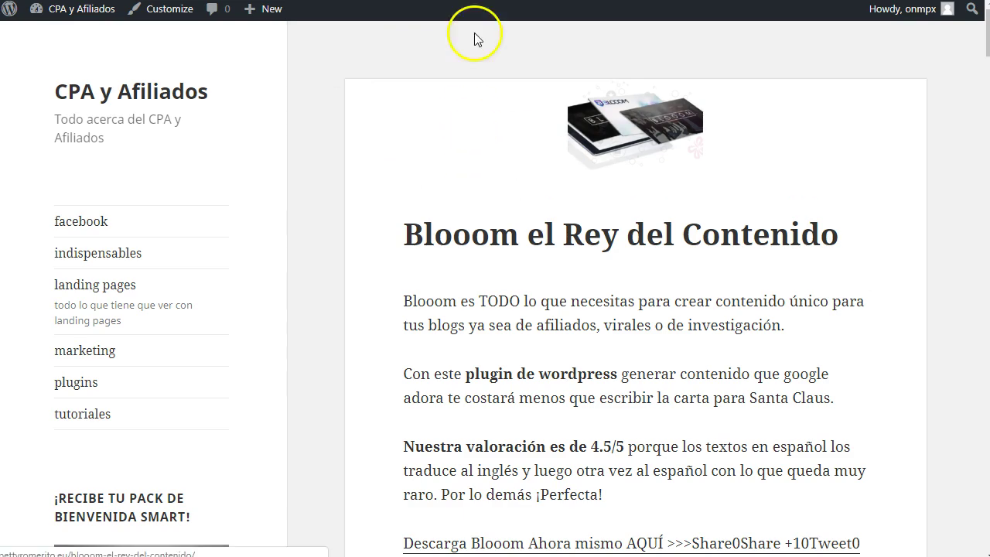
- Examine the CPA y Afiliados front page, including its sidebar and posts
scroll(320, 365, "down", 5)
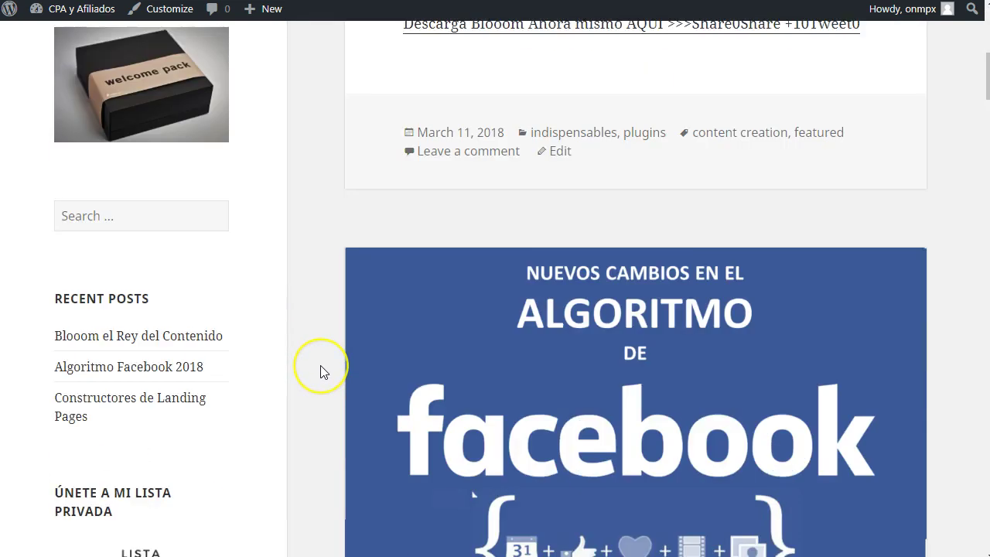
scroll(322, 370, "up", 5)
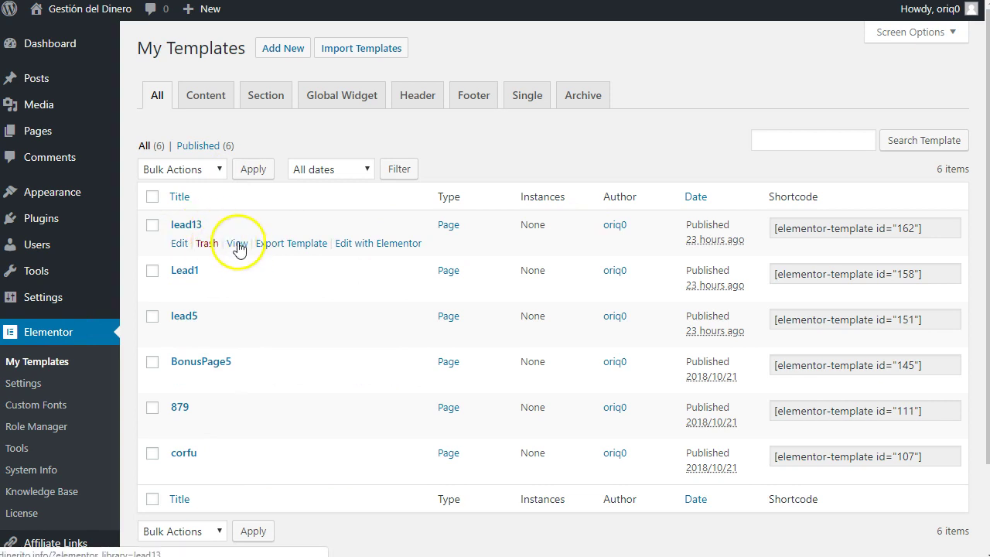
- View the lead13 Elementor template of the Gestión del Dinero site in a separate tab, then close it
right_click(237, 246)
left_click(320, 255)
left_click(467, 102)
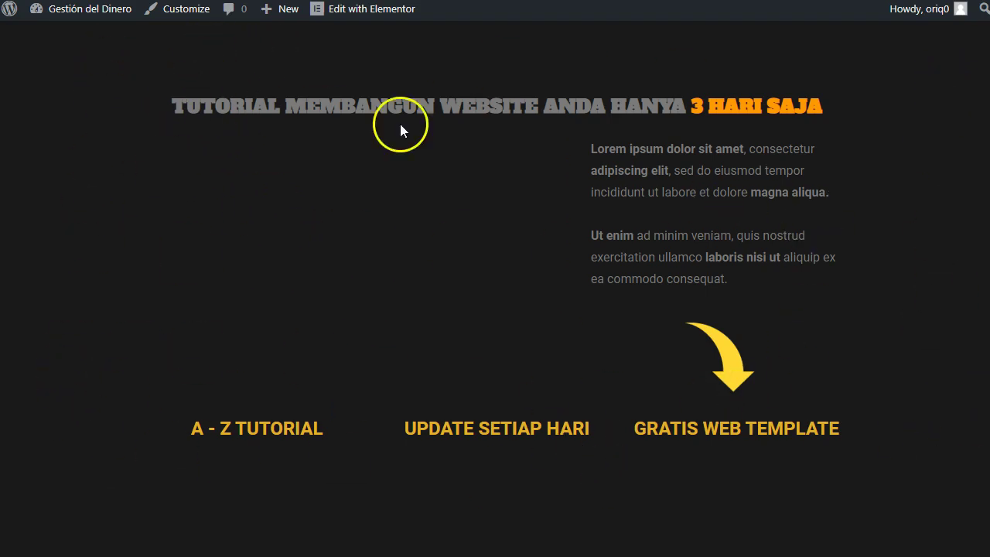
key("ctrl+w")
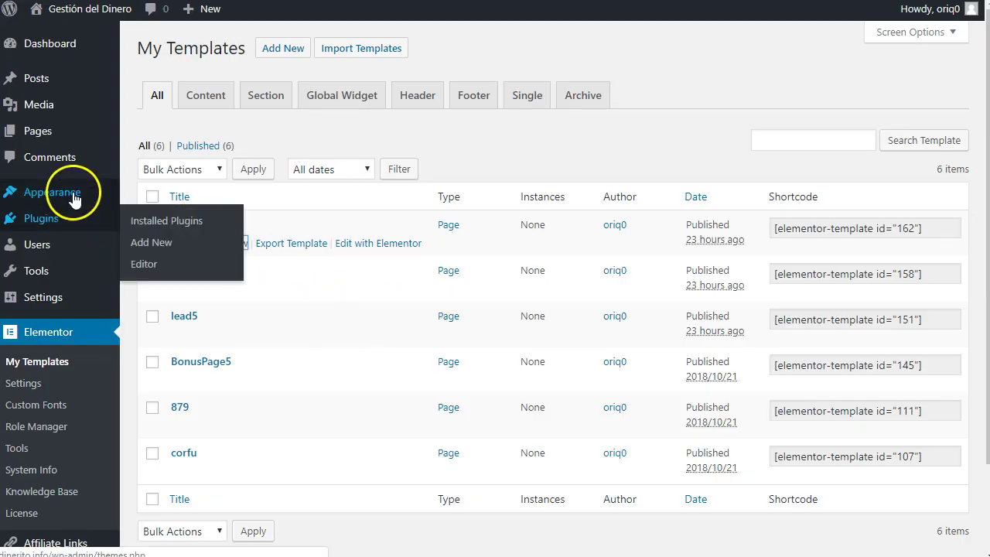
- Check which themes are installed and active on the Gestión del Dinero site
mouse_move(59, 199)
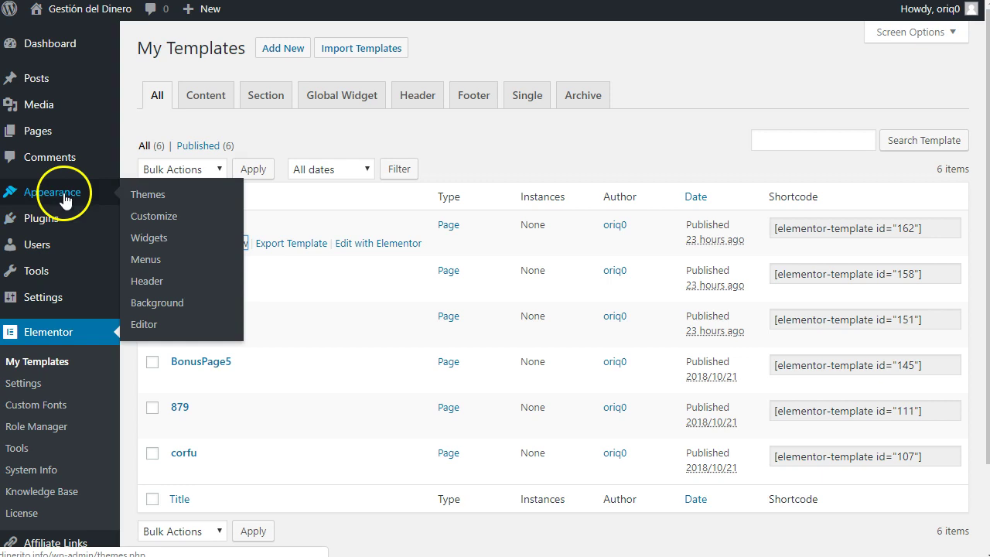
left_click(137, 198)
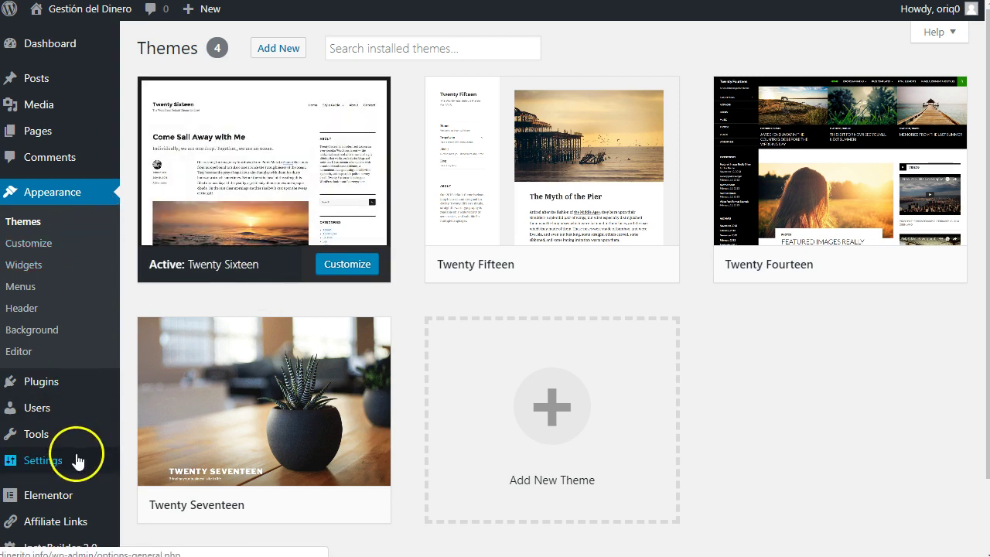
- Return to the Elementor templates, open lead13 for editing with Elementor and update it
mouse_move(66, 495)
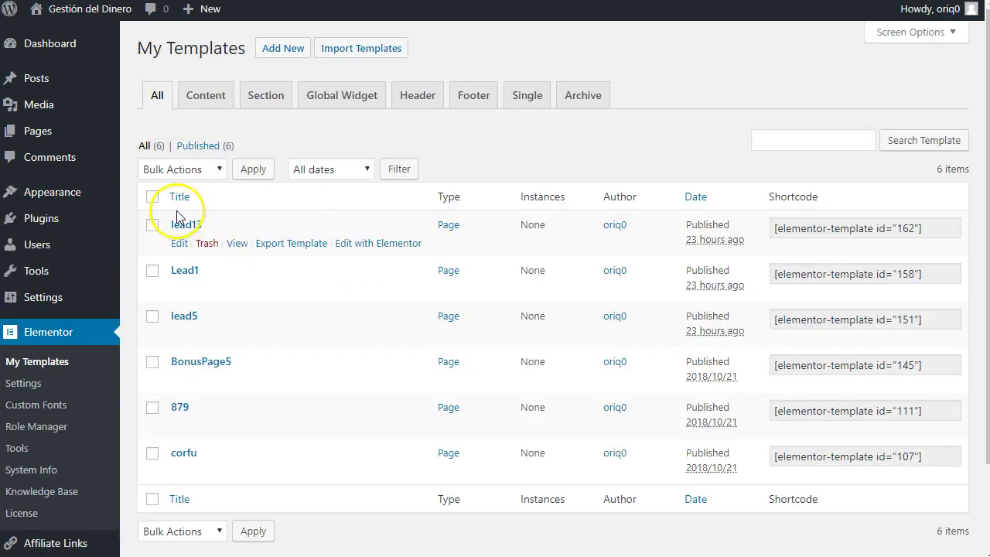
mouse_move(198, 230)
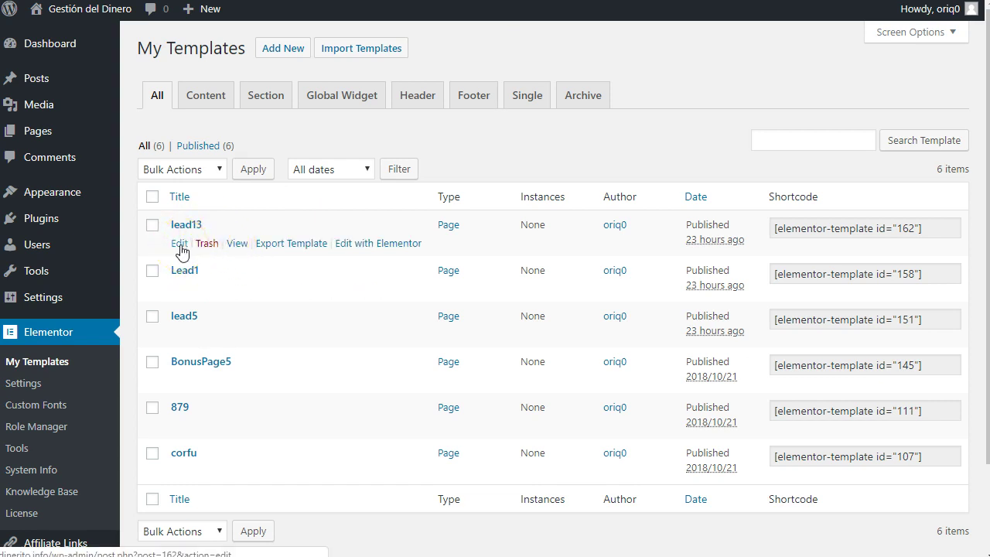
left_click(395, 246)
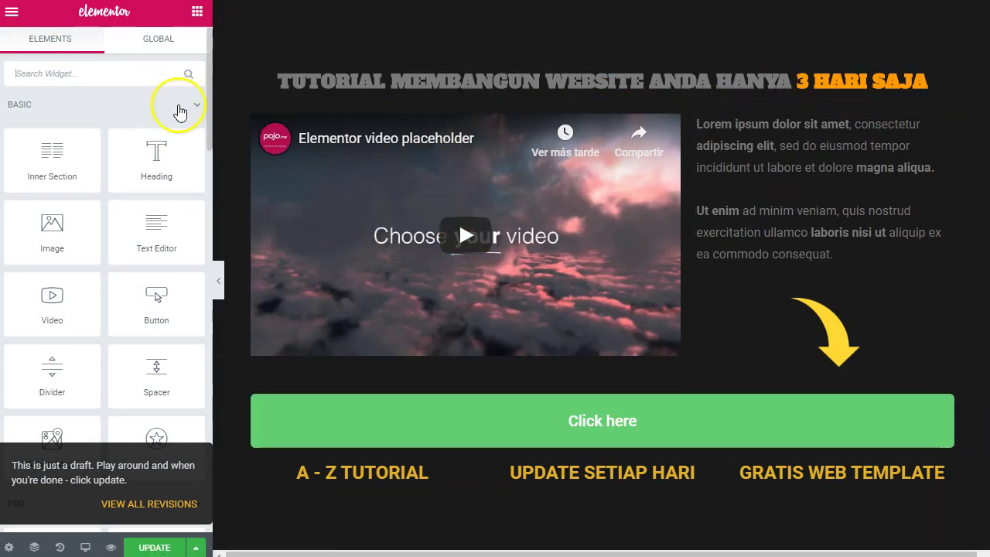
scroll(161, 396, "down", 2)
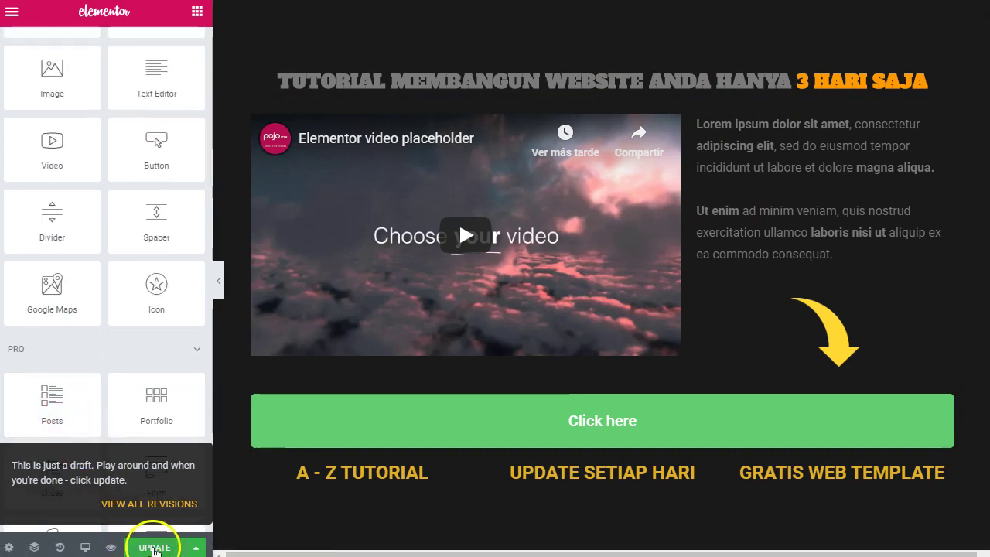
left_click(159, 548)
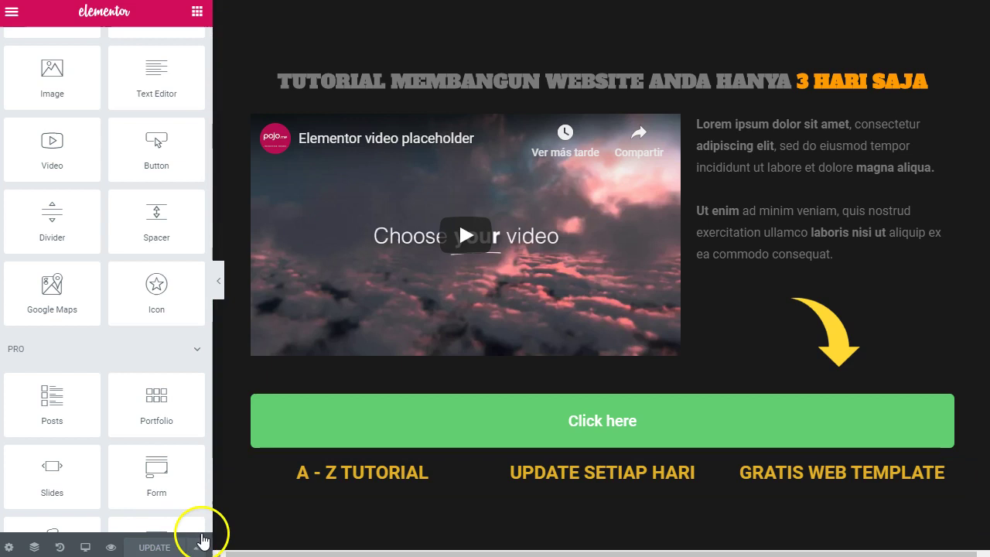
- Examine Elementor's widget list from the Basic and Pro groups to the end, then return to the template's WordPress edit page
left_click(198, 13)
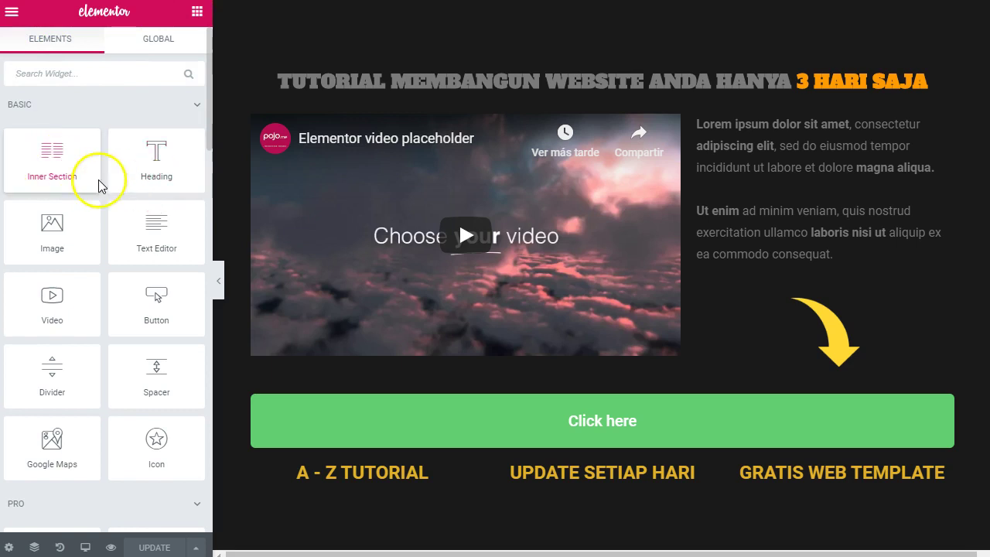
scroll(137, 324, "down", 3)
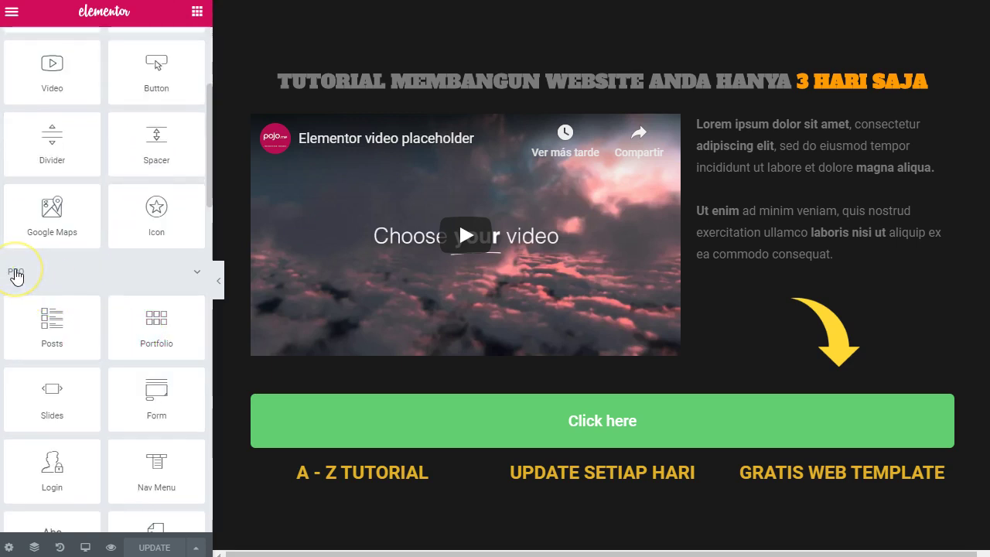
scroll(85, 122, "up", 2)
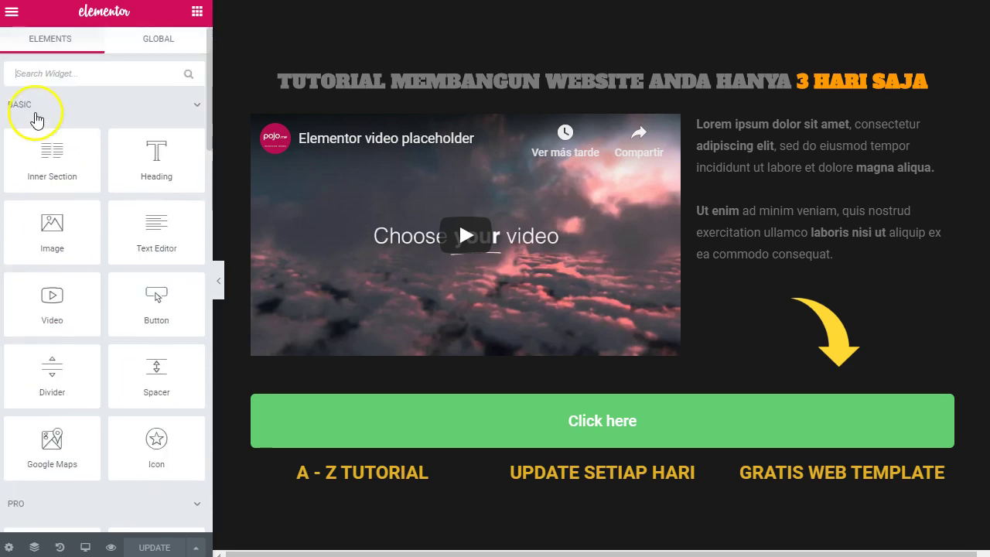
scroll(67, 165, "down", 2)
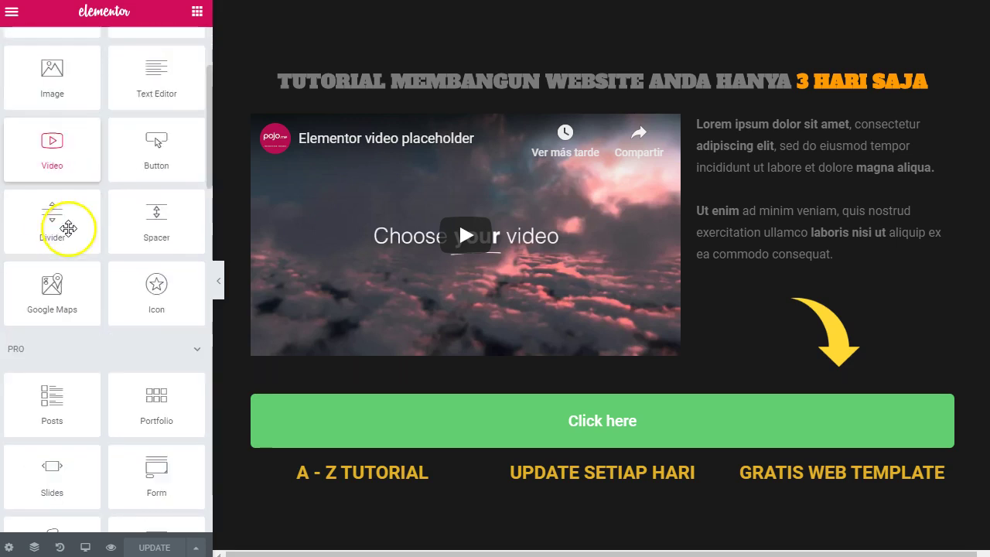
scroll(68, 228, "down", 9)
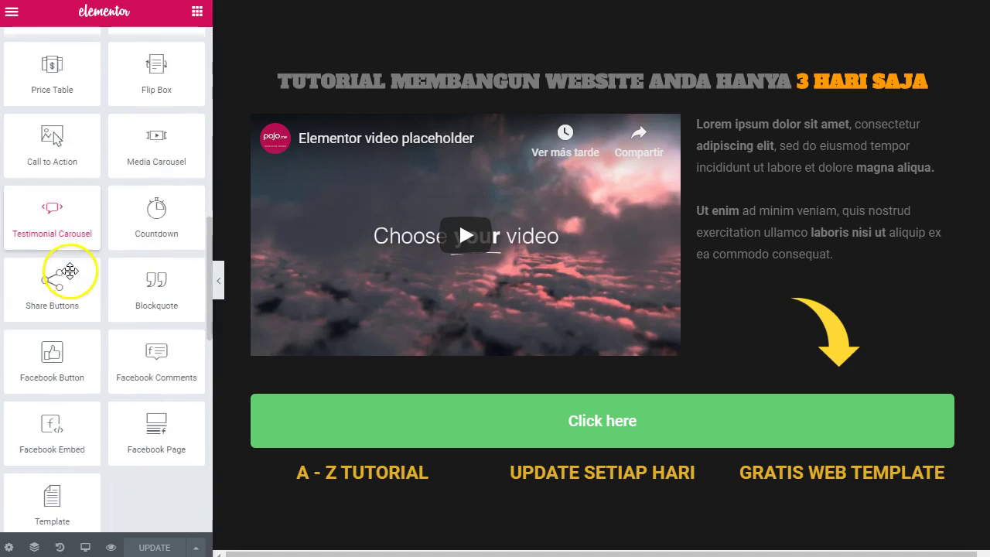
scroll(69, 270, "down", 3)
scroll(59, 334, "down", 7)
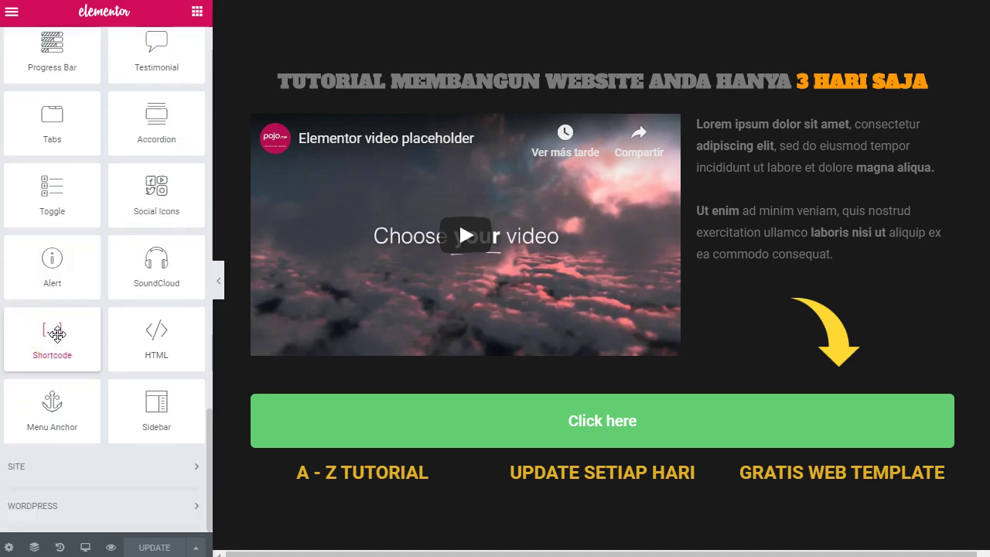
scroll(58, 328, "up", 20)
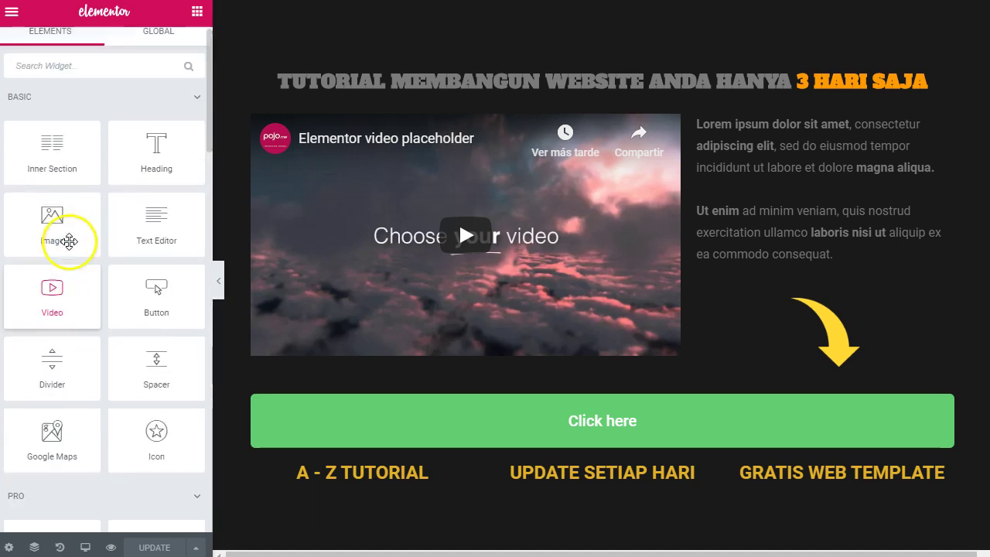
left_click(12, 13)
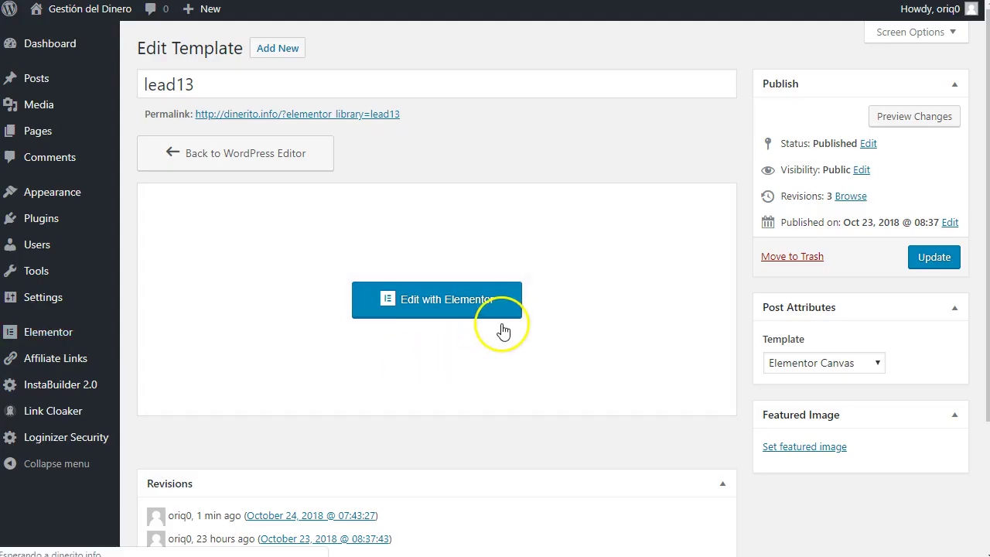
- Update the lead13 template from its WordPress edit page and preview its changes
left_click(913, 263)
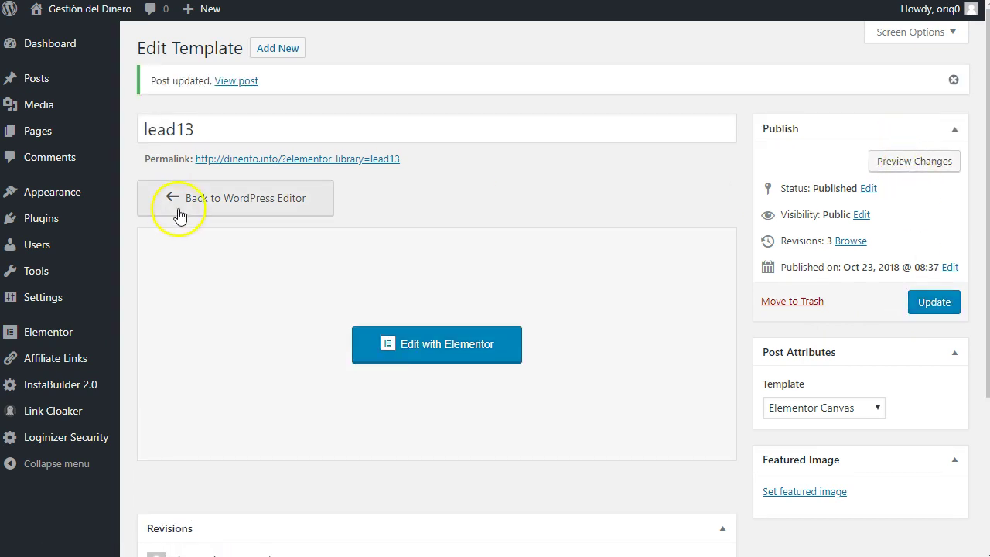
left_click(889, 161)
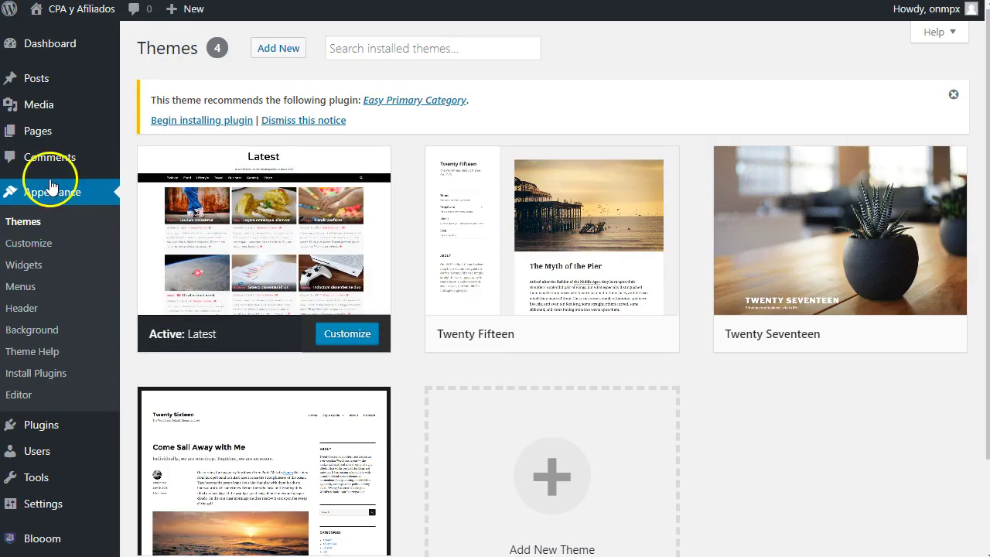
mouse_move(626, 249)
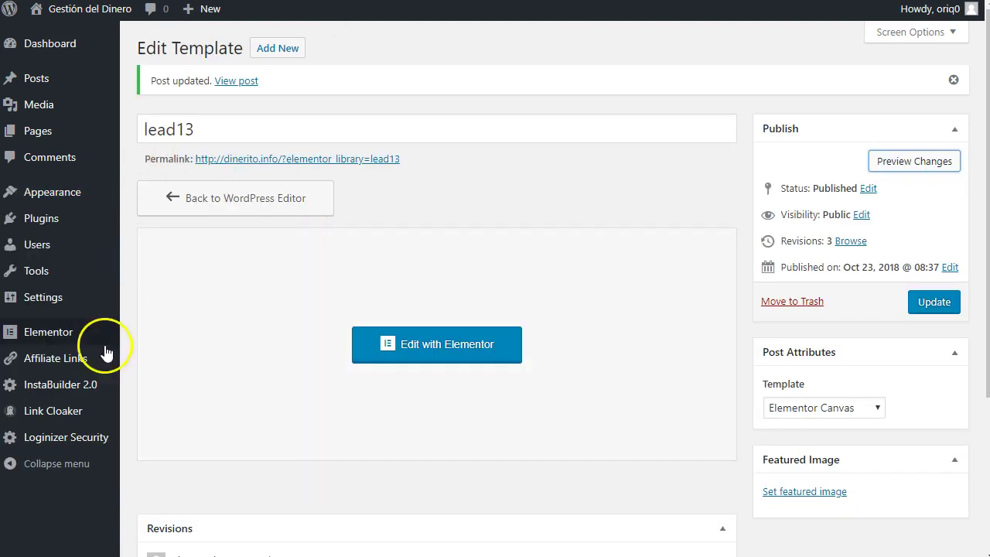
mouse_move(52, 355)
mouse_move(80, 331)
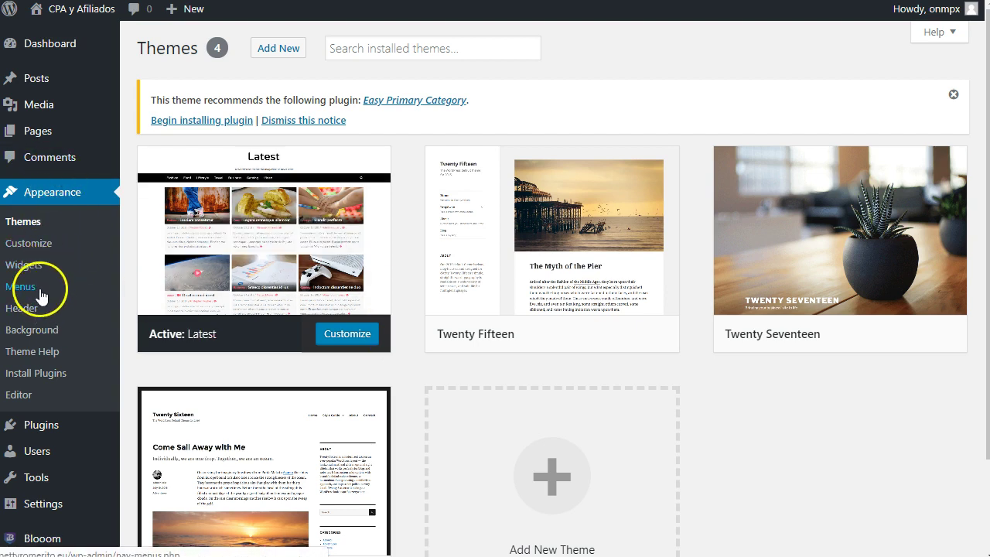
- Switch to the CPA y Afiliados site and deactivate the Gutenberg plugin
left_click(56, 374)
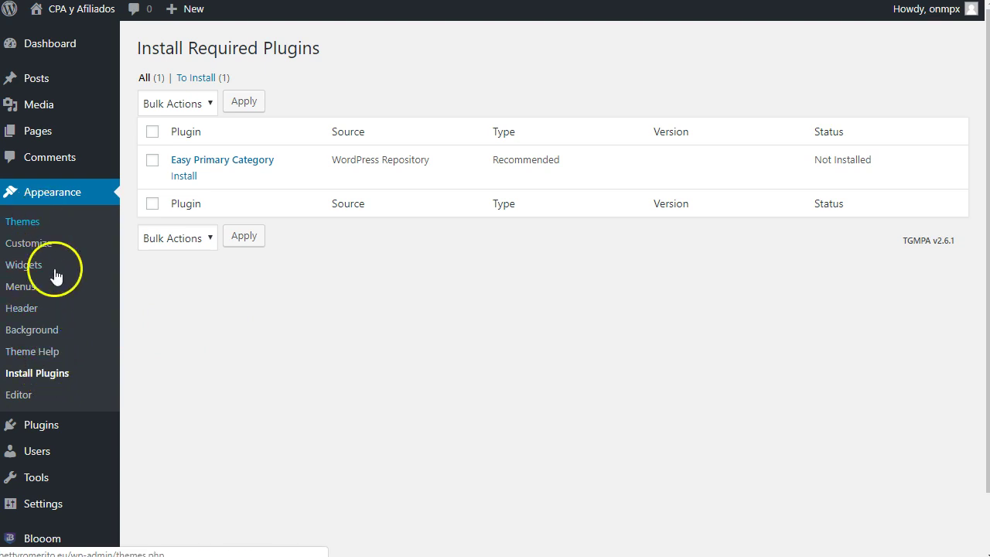
left_click(41, 429)
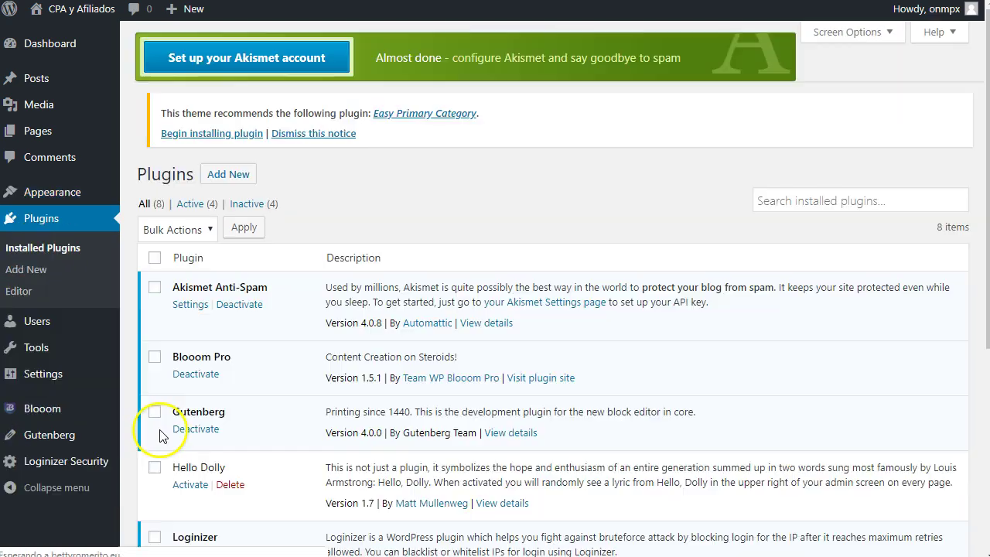
scroll(185, 426, "down", 1)
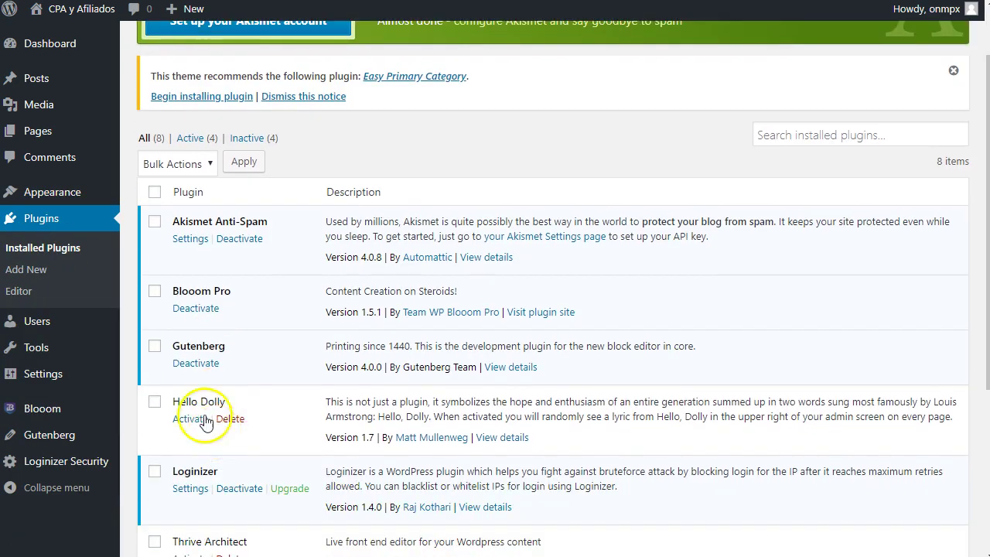
left_click(186, 370)
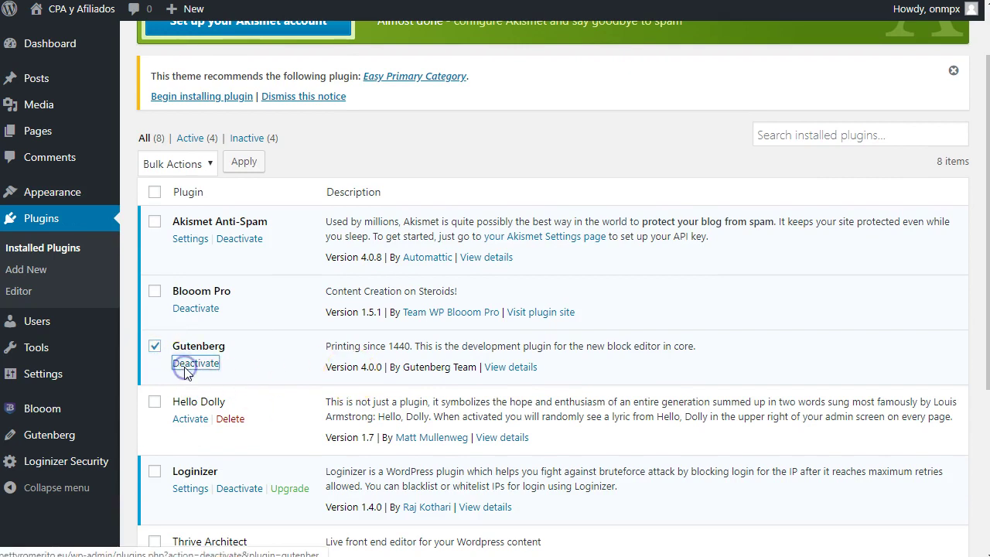
- Delete the inactive Gutenberg and Hello Dolly plugins together with a bulk action
scroll(183, 371, "down", 3)
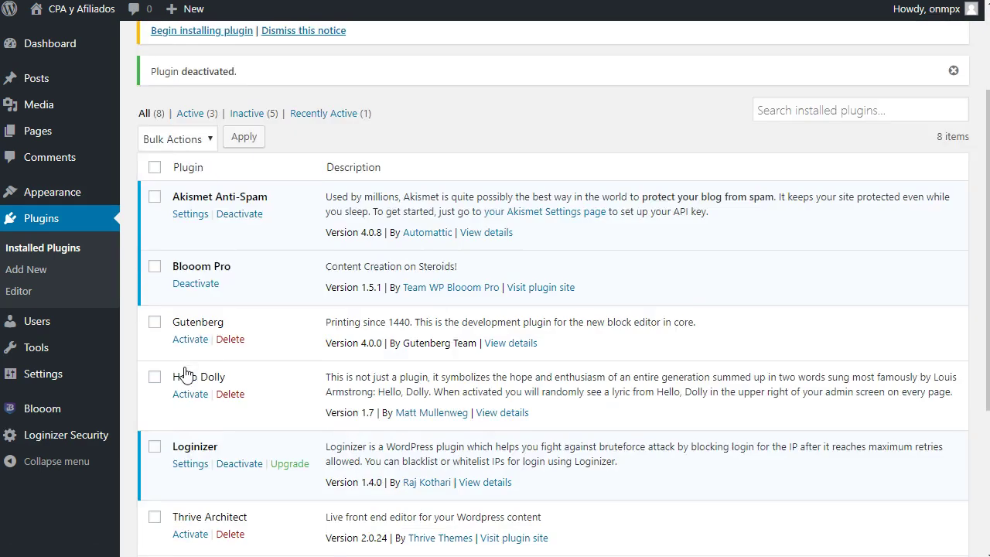
left_click(154, 289)
scroll(239, 261, "up", 3)
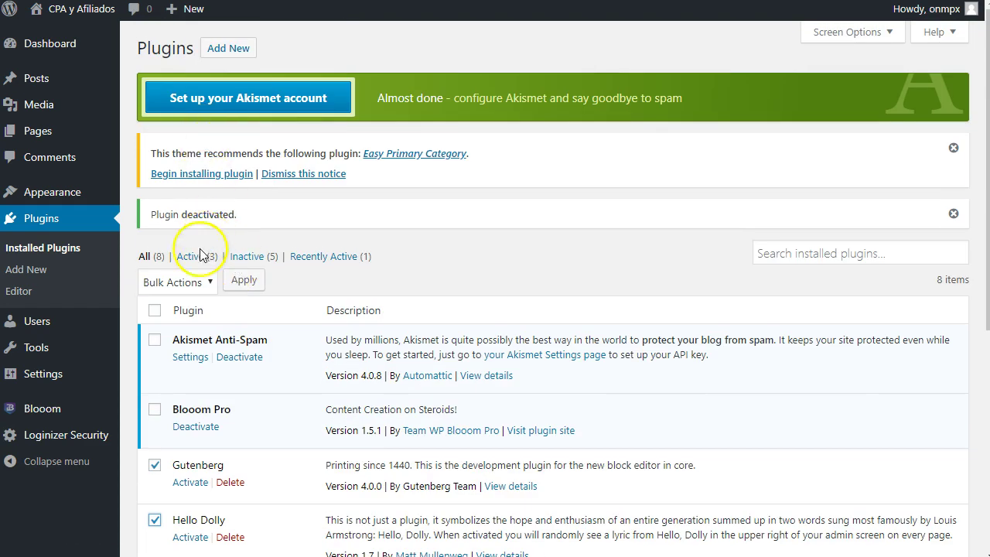
left_click(153, 282)
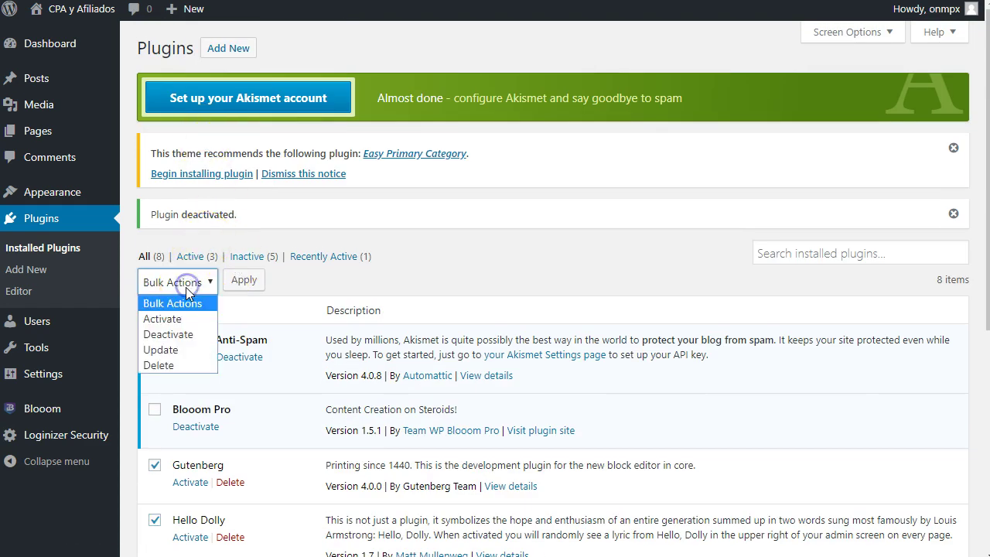
left_click(176, 366)
left_click(243, 279)
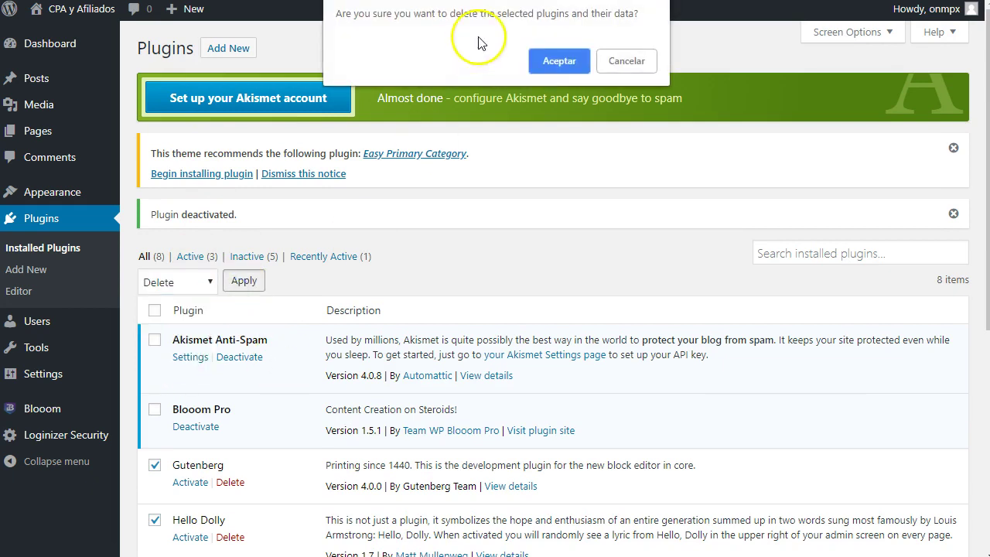
left_click(570, 72)
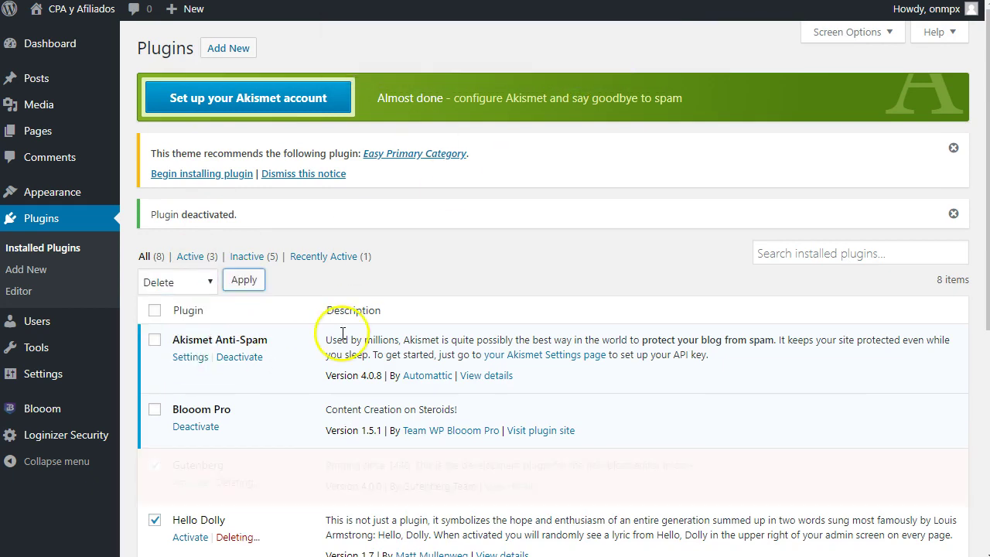
- Check the remaining plugins and dismiss the plugin recommendation and deactivation notices above the list
scroll(215, 374, "down", 4)
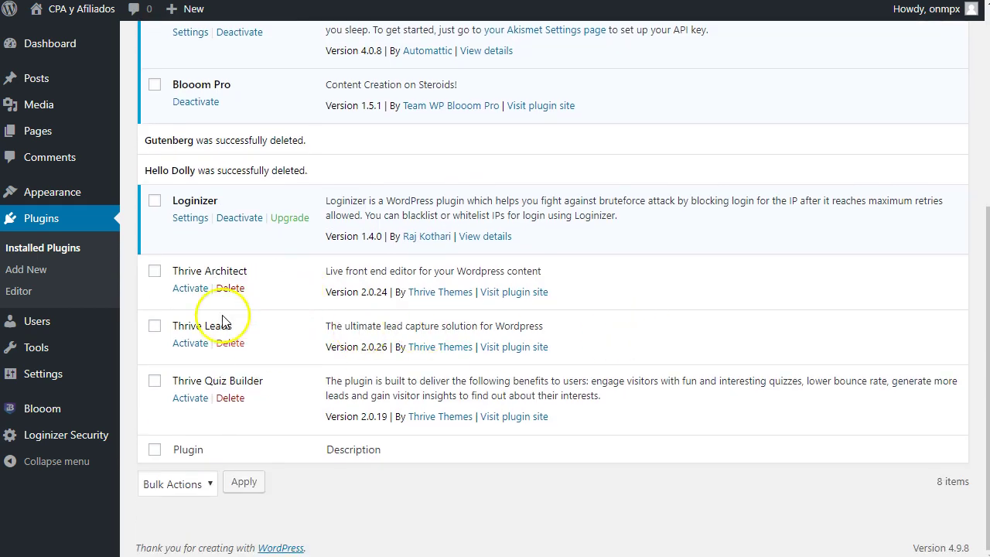
scroll(389, 308, "up", 4)
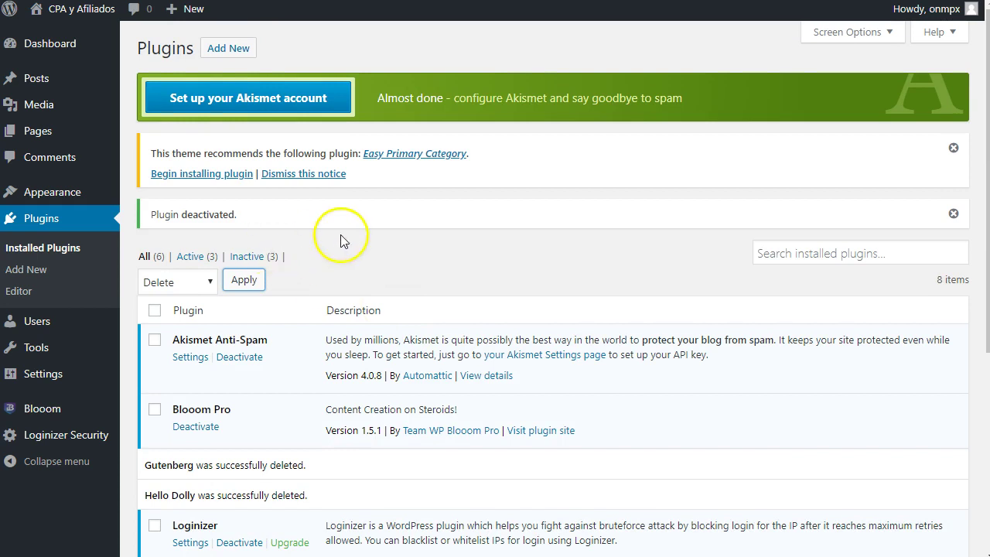
left_click(952, 149)
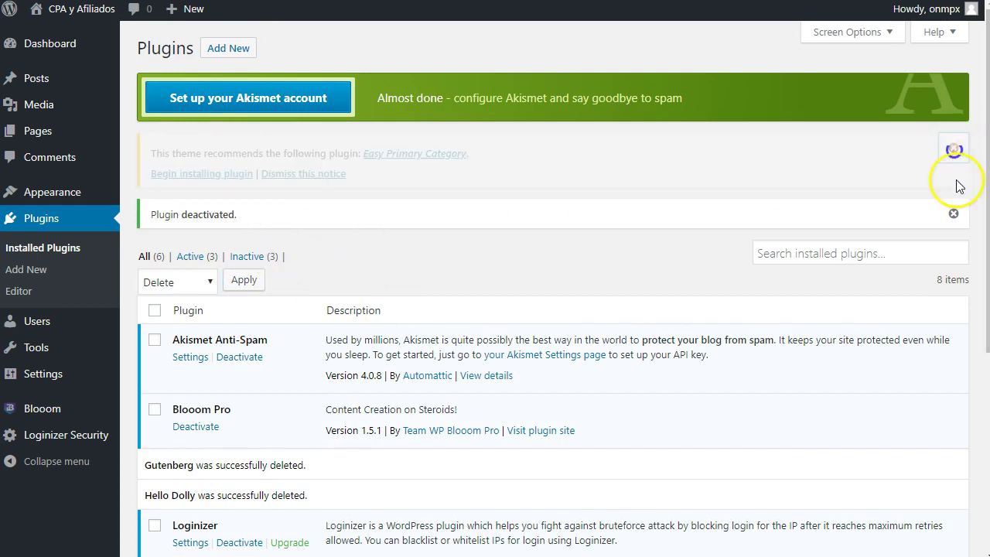
left_click(953, 154)
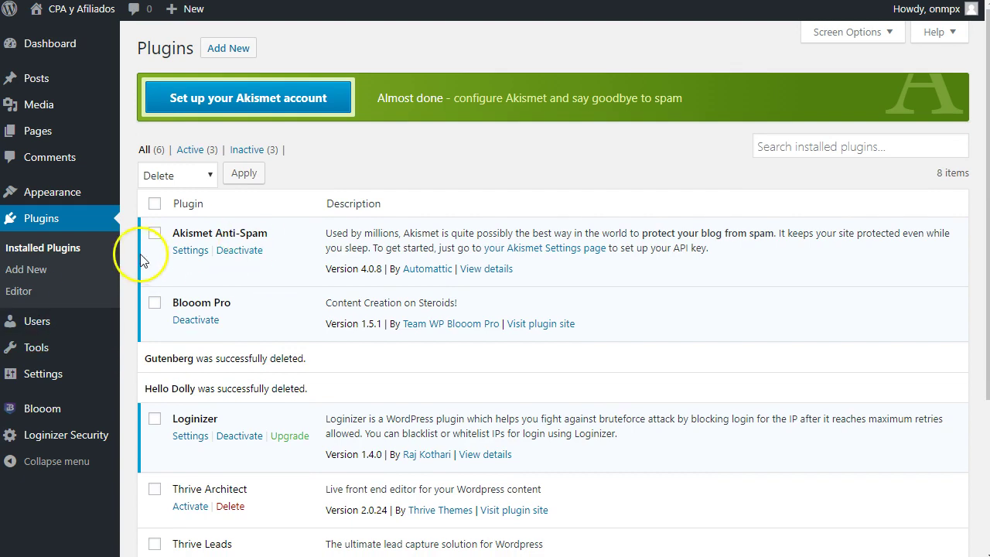